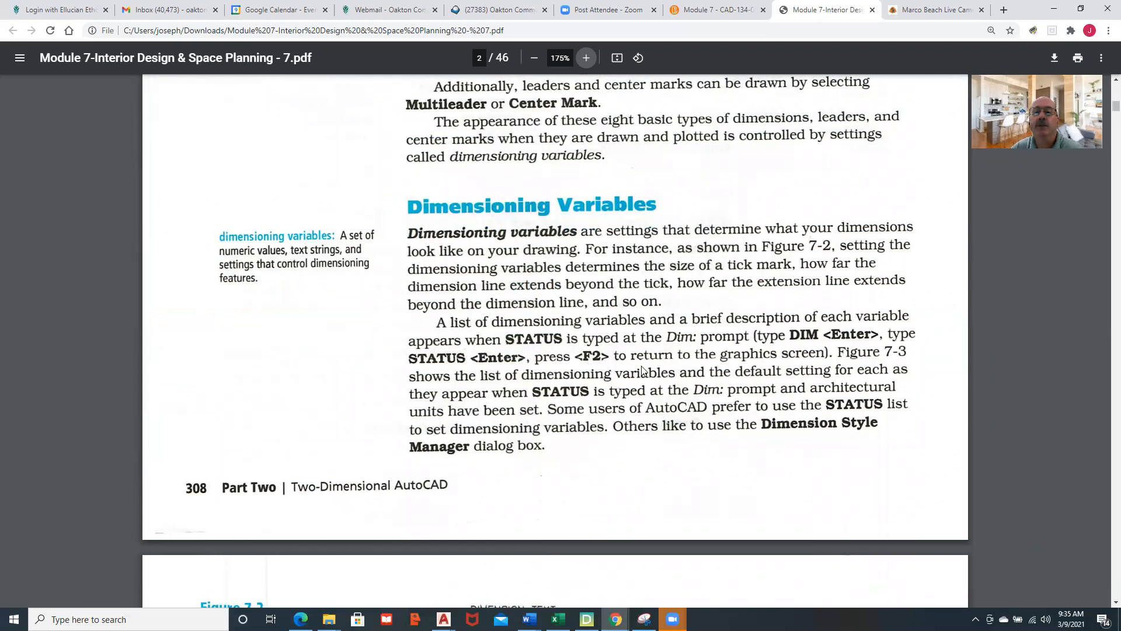
# Read the Dimensioning Variables section of the PDF, including the dimension terms in Figure 7-2 and the variable list in Figure 7-3
pyautogui.scroll(-5, 672, 376)
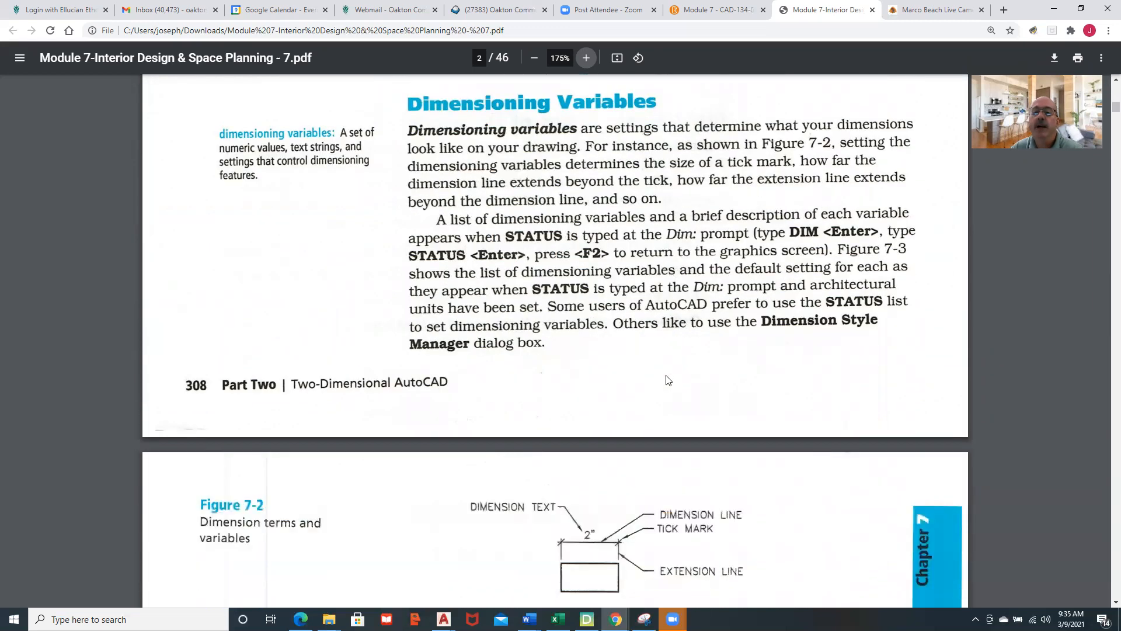
pyautogui.scroll(-4, 666, 379)
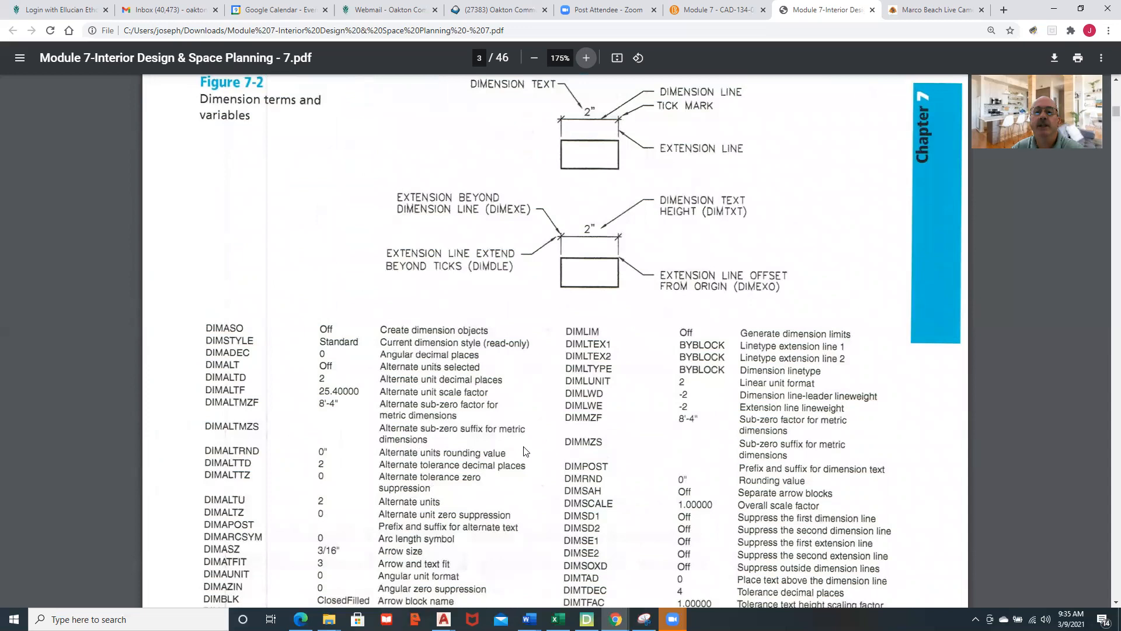
pyautogui.scroll(1, 524, 451)
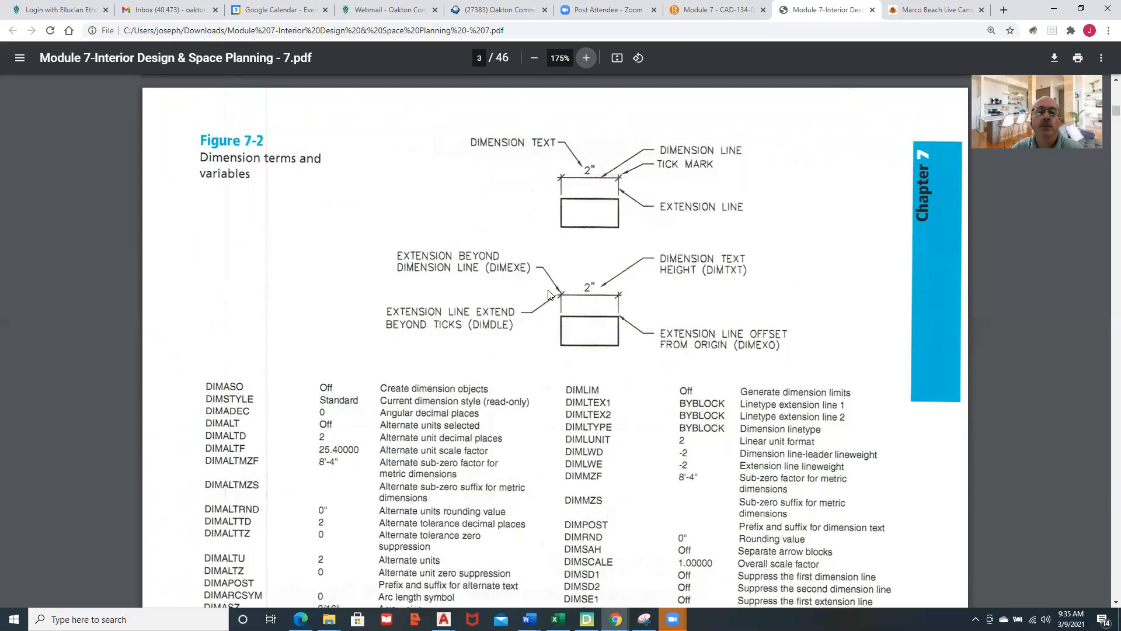
pyautogui.scroll(-2, 548, 309)
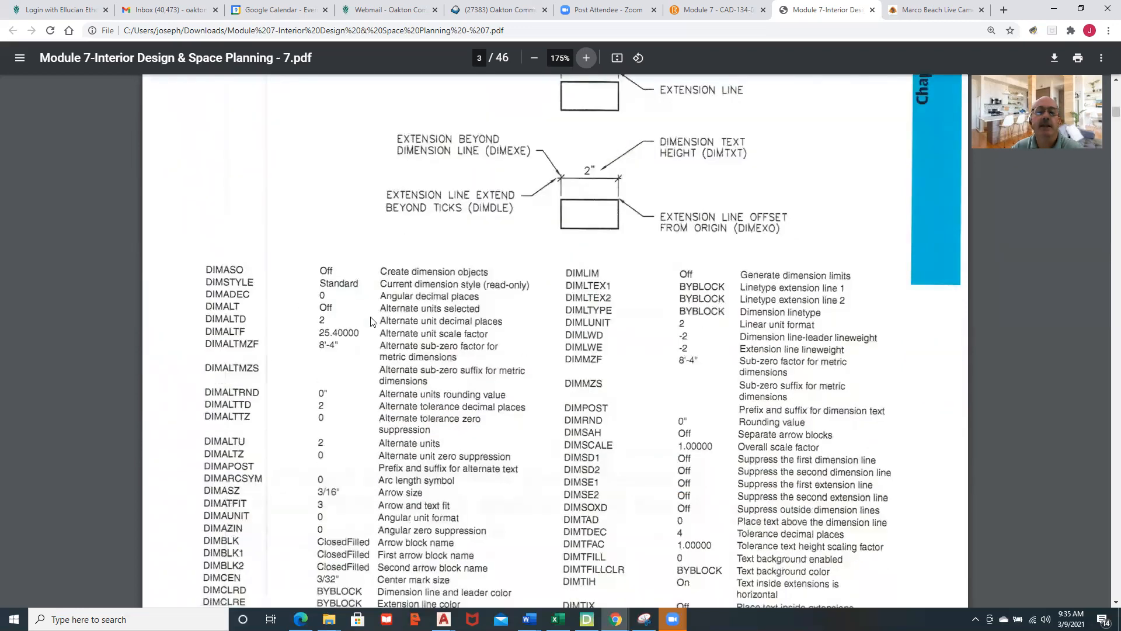
pyautogui.scroll(-1, 372, 322)
pyautogui.scroll(-1, 372, 320)
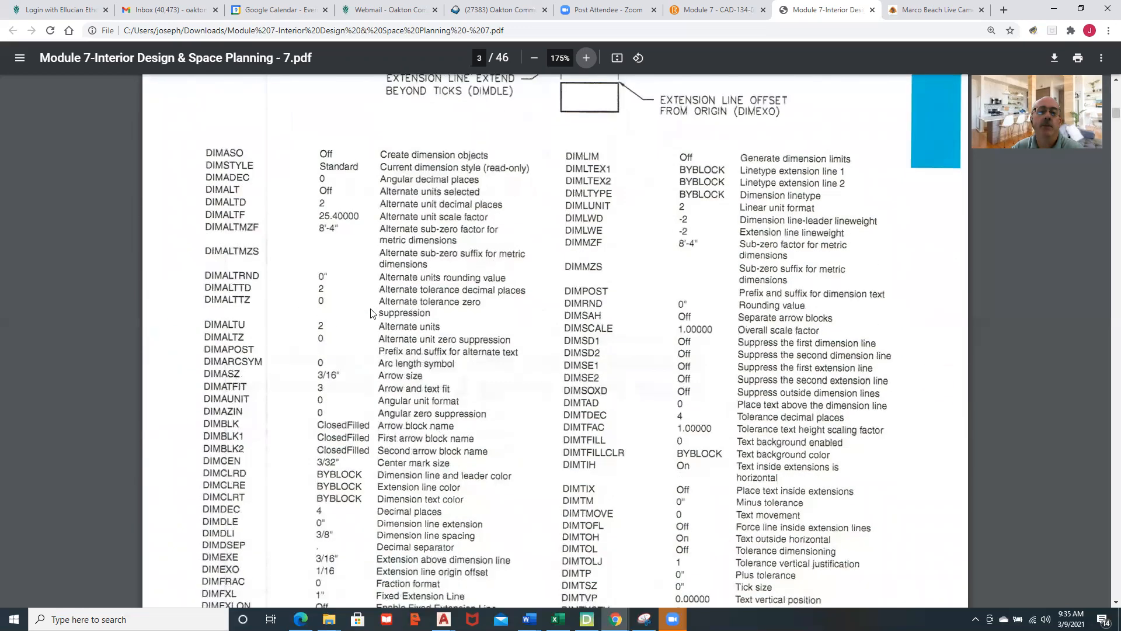
pyautogui.scroll(-2, 372, 313)
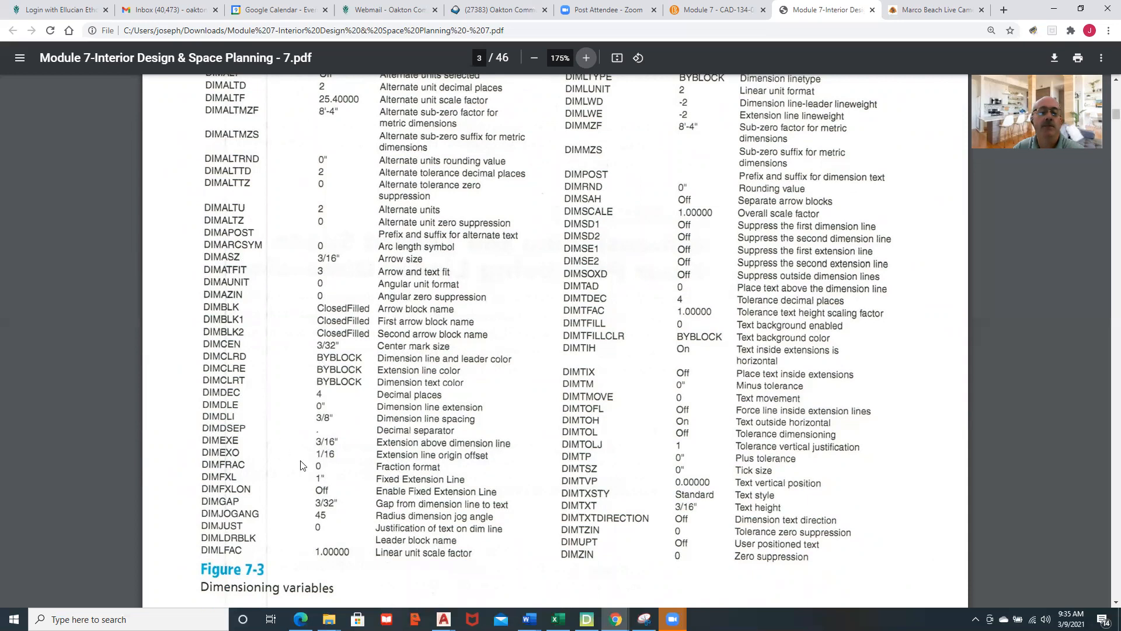
pyautogui.scroll(-3, 308, 465)
pyautogui.scroll(-5, 374, 450)
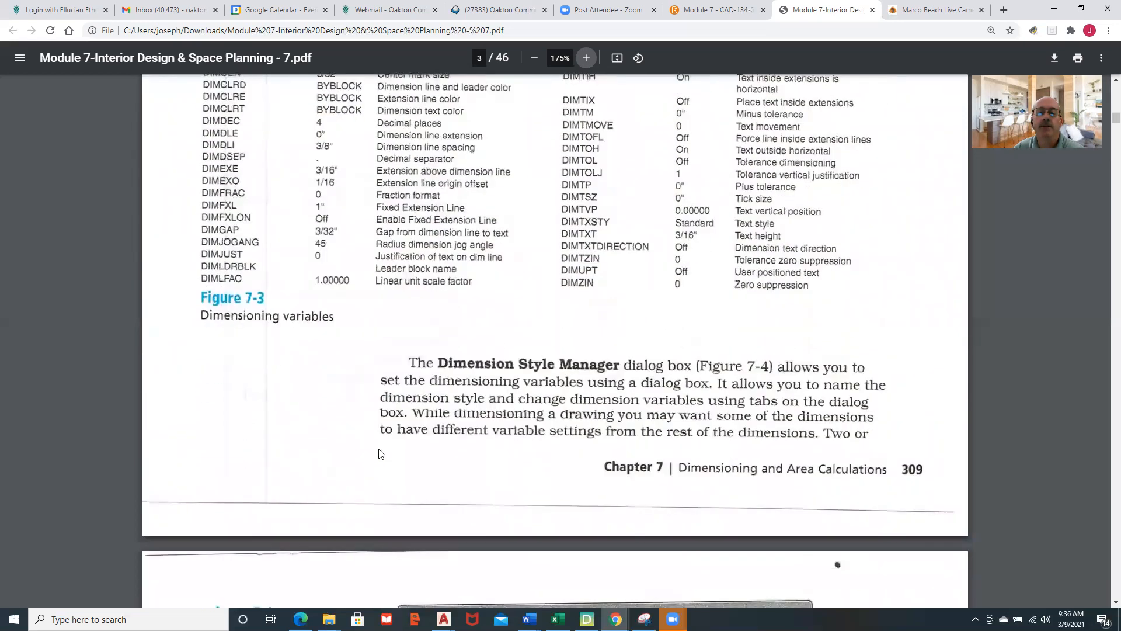
# Review the Dimension Style Manager figure and the Exercise 7-1 introduction, and examine the dimensioned tenant space floor plan in Figure 7-5 at 125% zoom
pyautogui.scroll(-6, 381, 455)
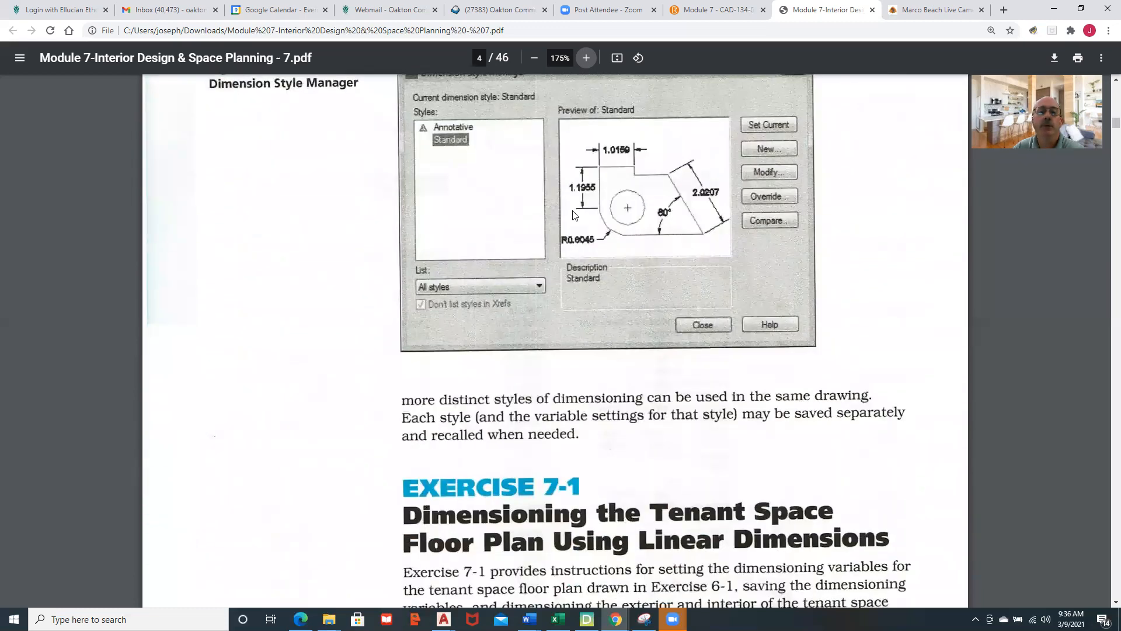
pyautogui.scroll(-3, 580, 299)
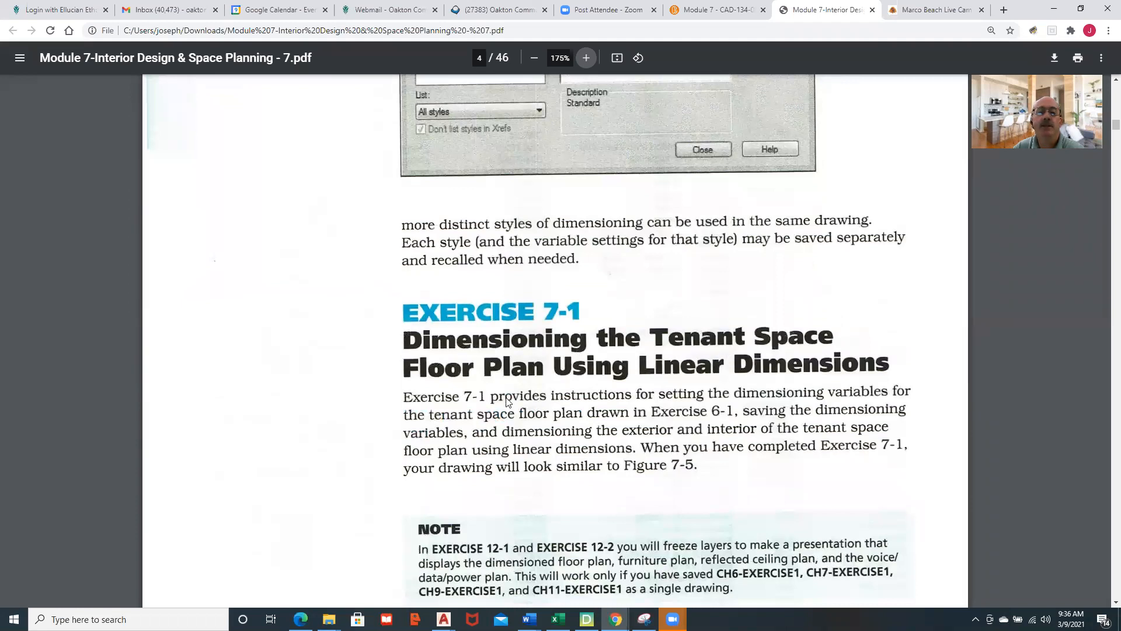
pyautogui.scroll(-5, 750, 384)
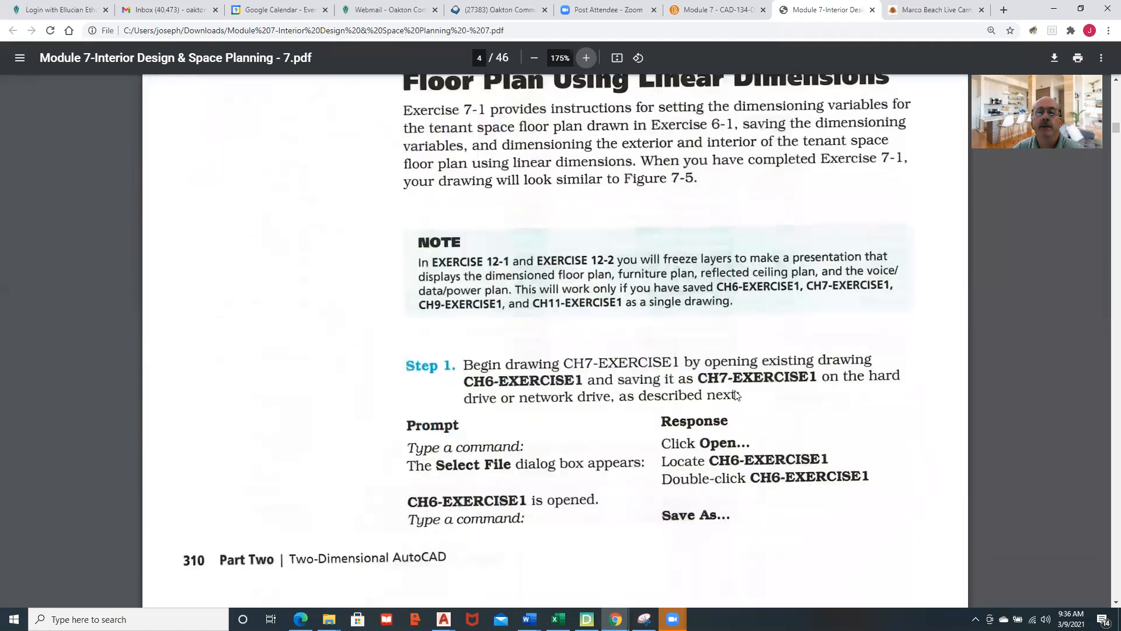
pyautogui.scroll(-10, 737, 395)
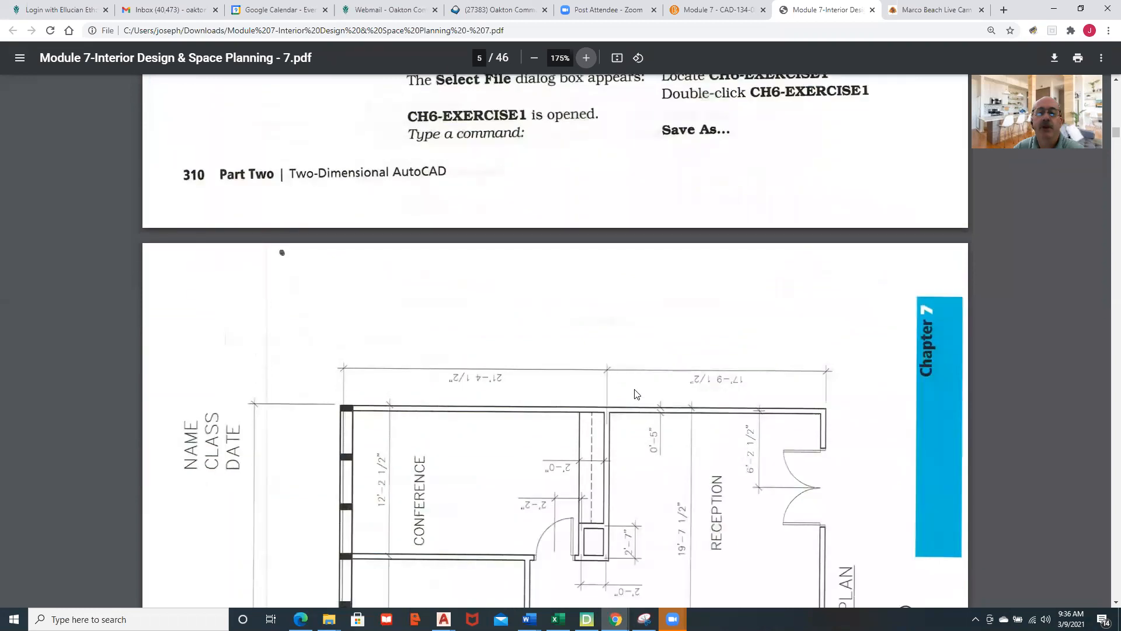
pyautogui.scroll(-2, 637, 392)
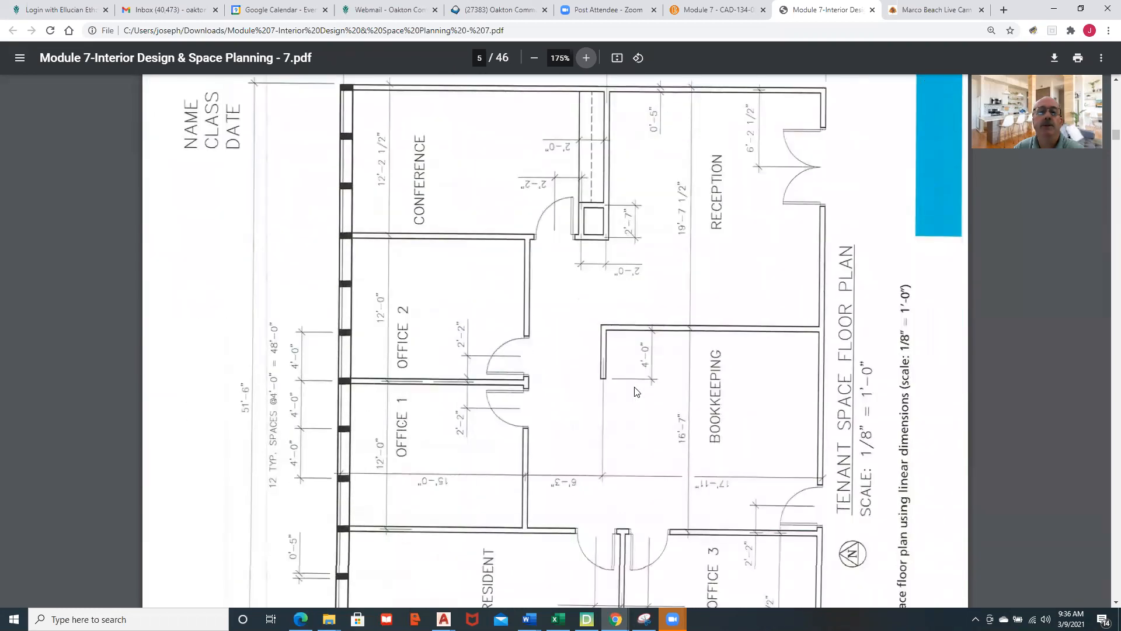
pyautogui.click(534, 59)
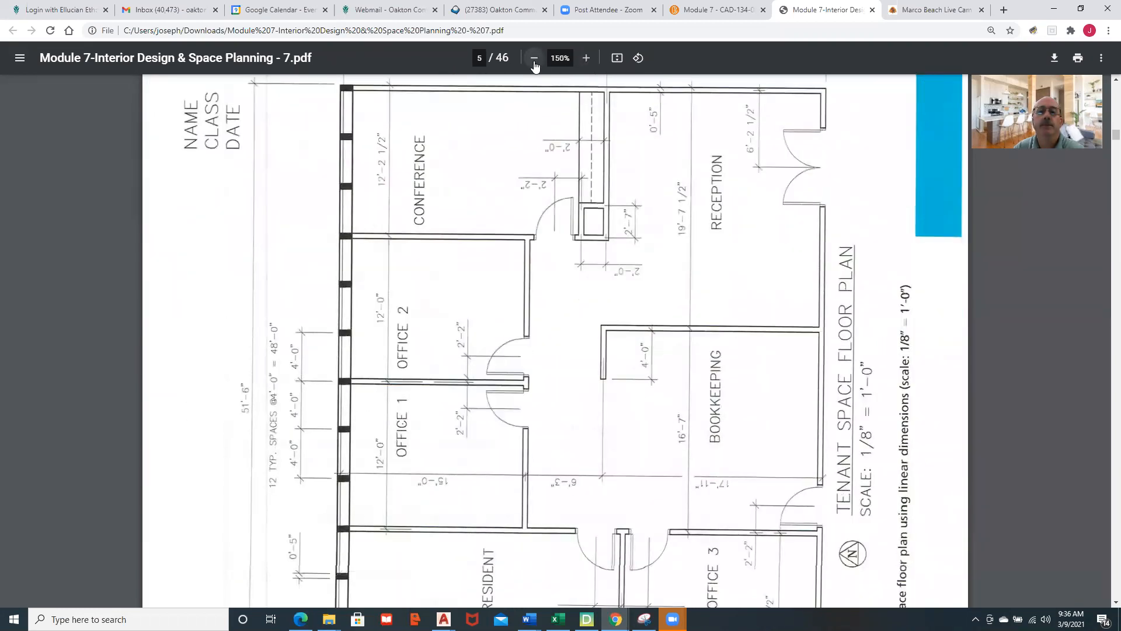
pyautogui.click(534, 59)
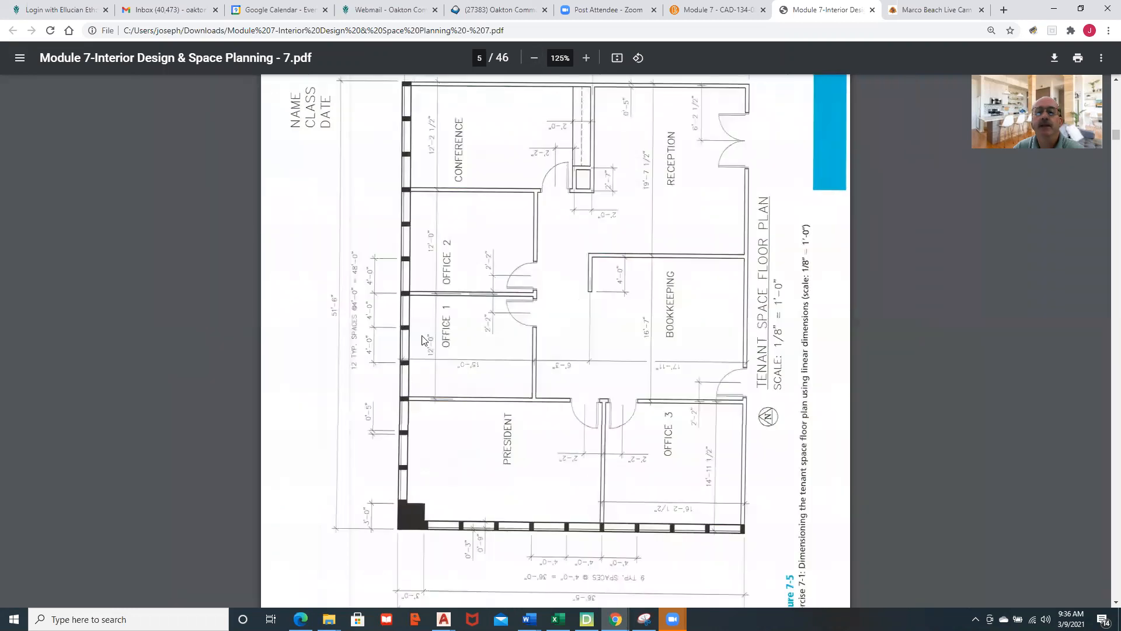
pyautogui.scroll(1, 492, 399)
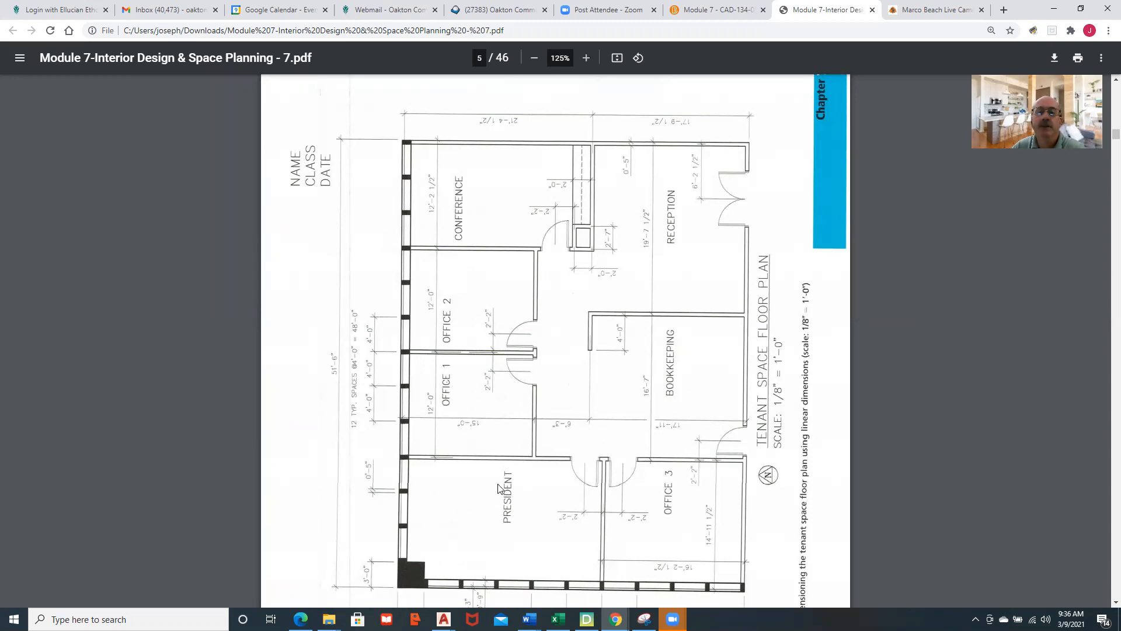
pyautogui.scroll(-3, 589, 405)
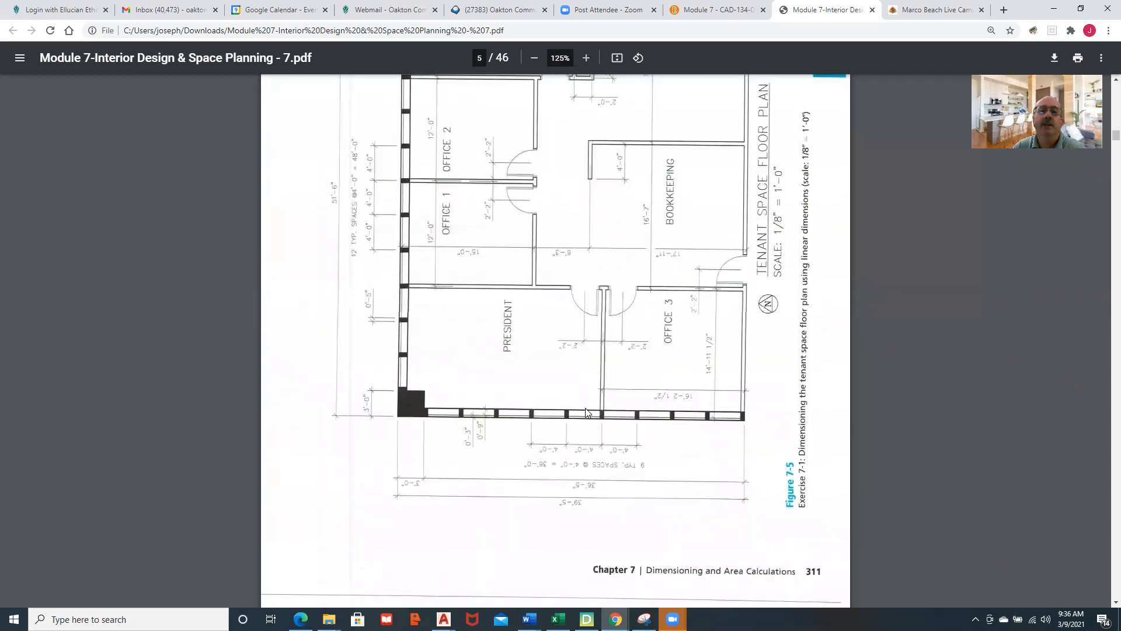
pyautogui.scroll(4, 587, 412)
pyautogui.scroll(-2, 532, 362)
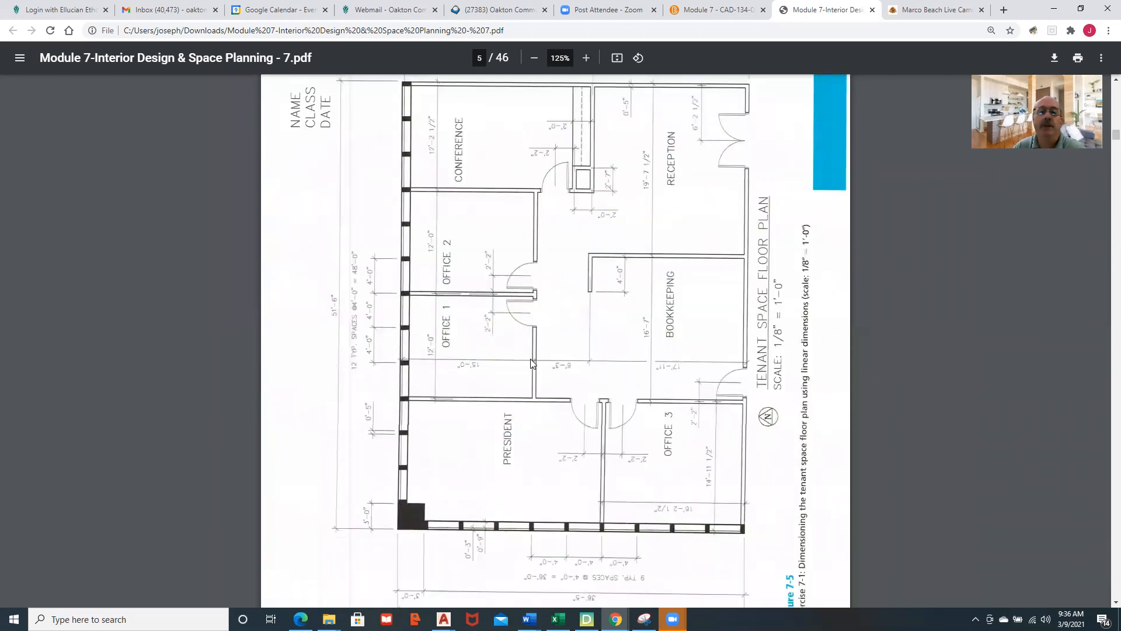
# Read the Exercise 7-1 instructions on drawing units, the Dim: prompt and creating a new style in the Dimension Style Manager
pyautogui.scroll(-8, 531, 363)
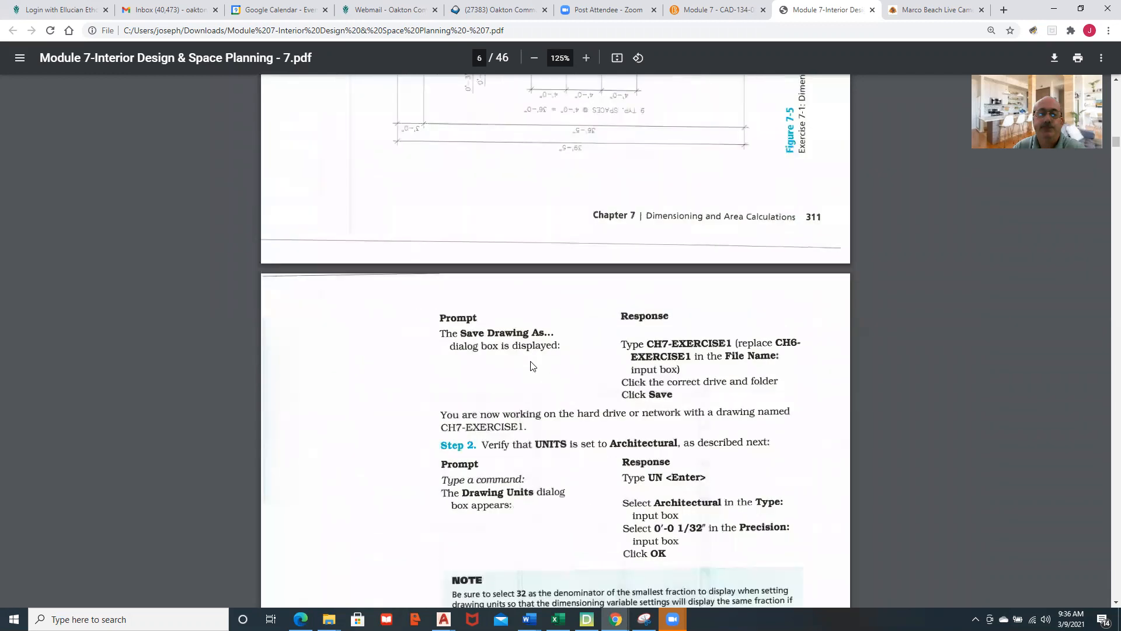
pyautogui.scroll(-2, 533, 366)
pyautogui.scroll(-7, 619, 280)
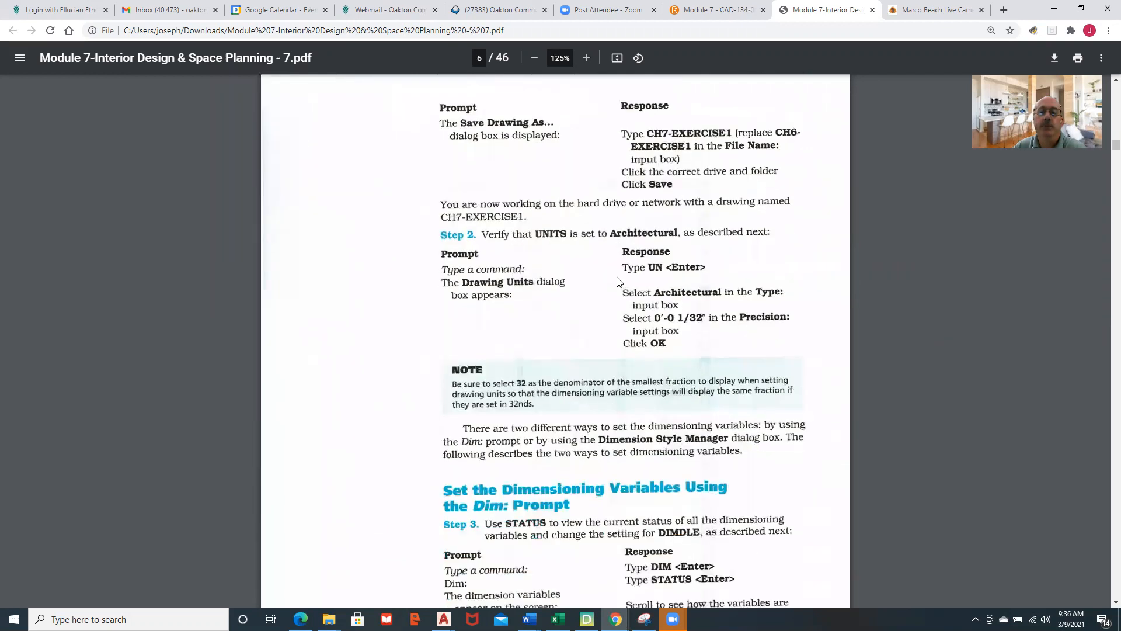
pyautogui.scroll(-6, 615, 288)
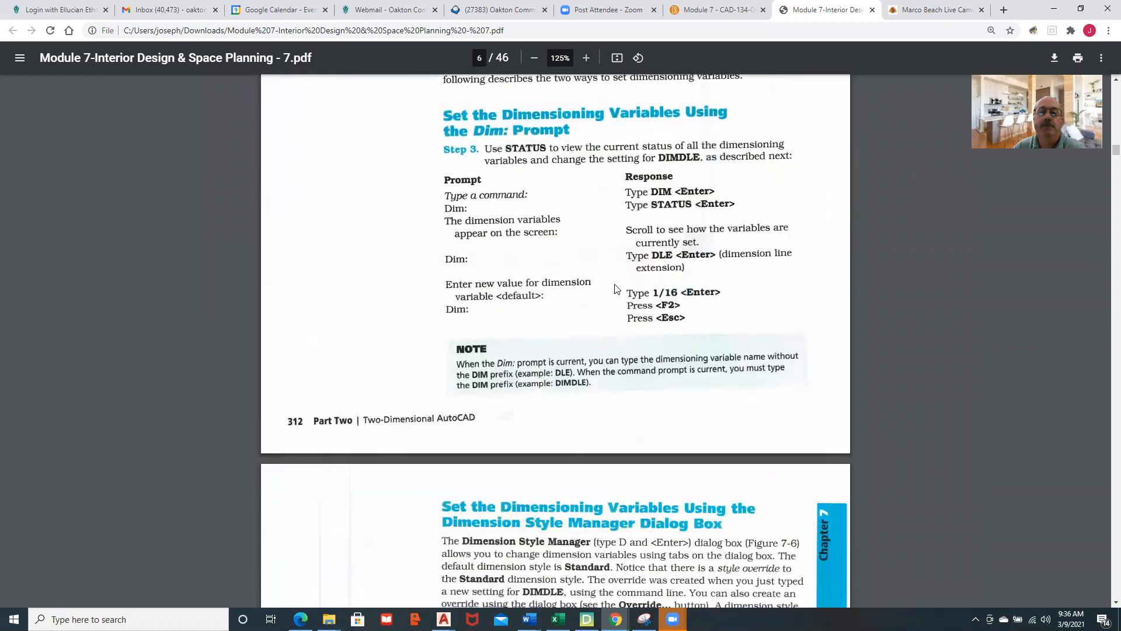
pyautogui.scroll(-2, 615, 287)
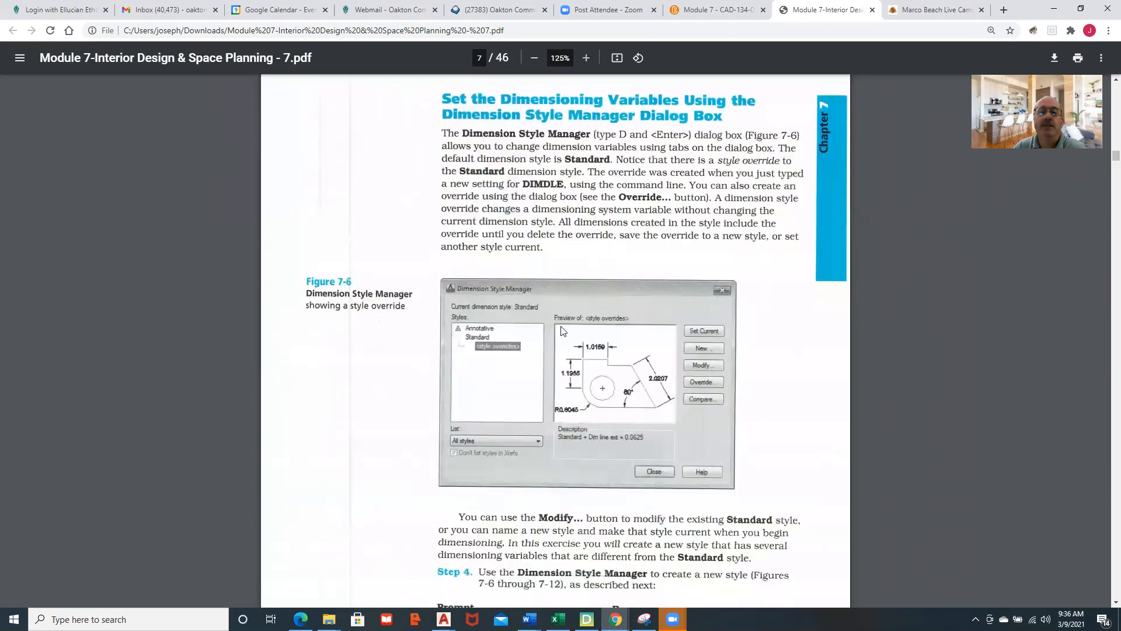
pyautogui.scroll(-3, 523, 356)
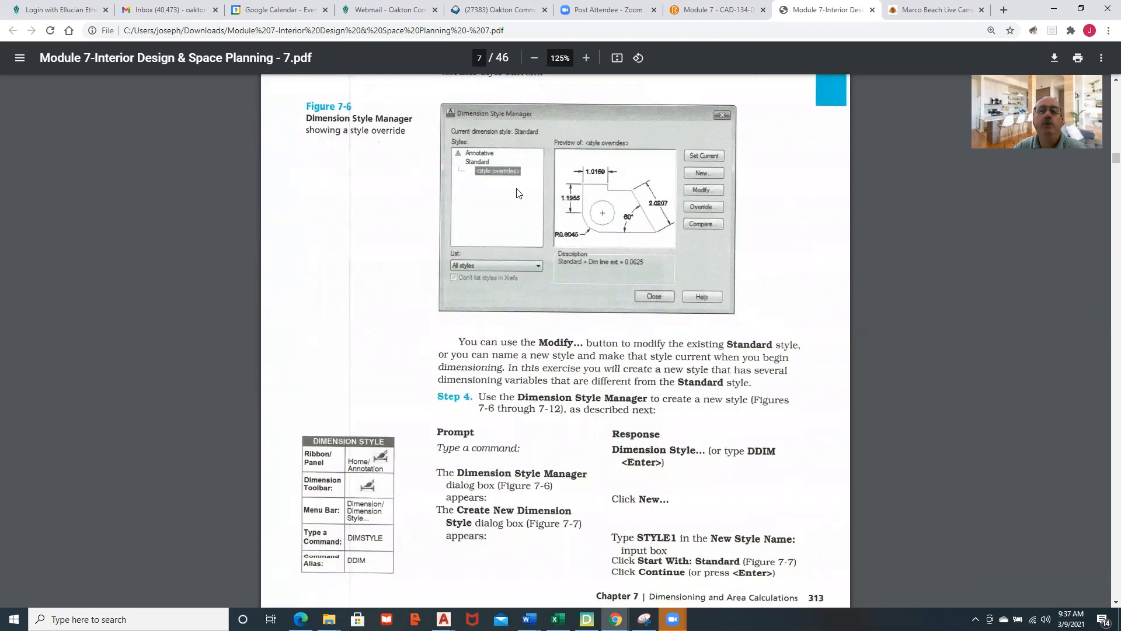
pyautogui.scroll(1, 516, 193)
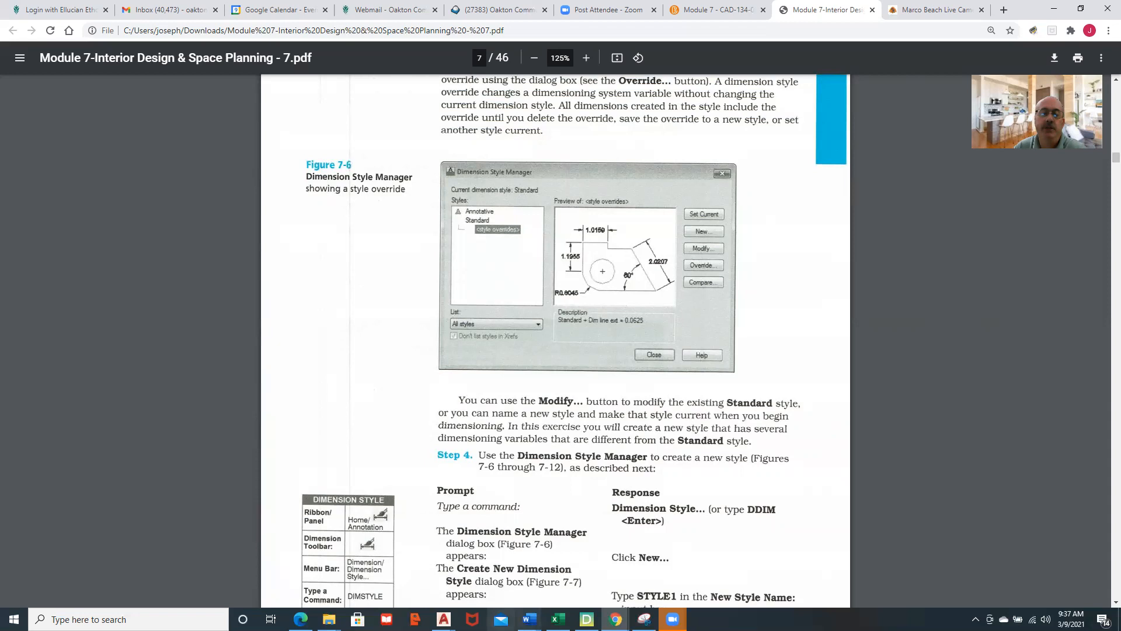
# Switch to the MS-Lab 7A drawing in AutoCAD, open the Dimension Style Manager with DDIM and look through the list of existing styles
pyautogui.moveTo(443, 619)
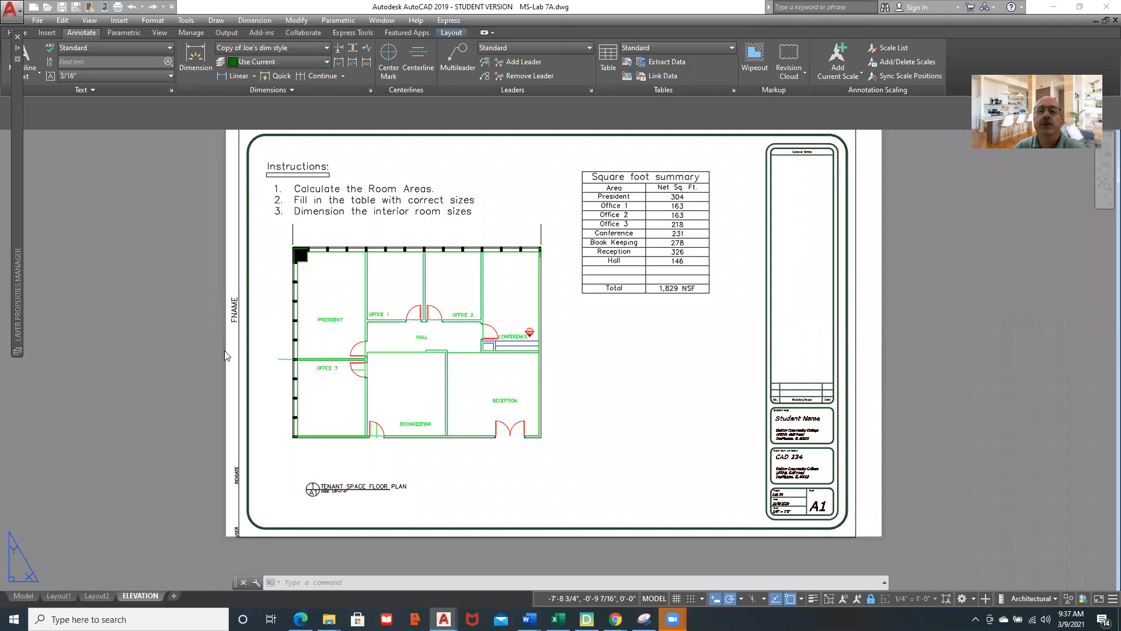
pyautogui.moveTo(540, 337); pyautogui.dragTo(678, 348, button='middle')
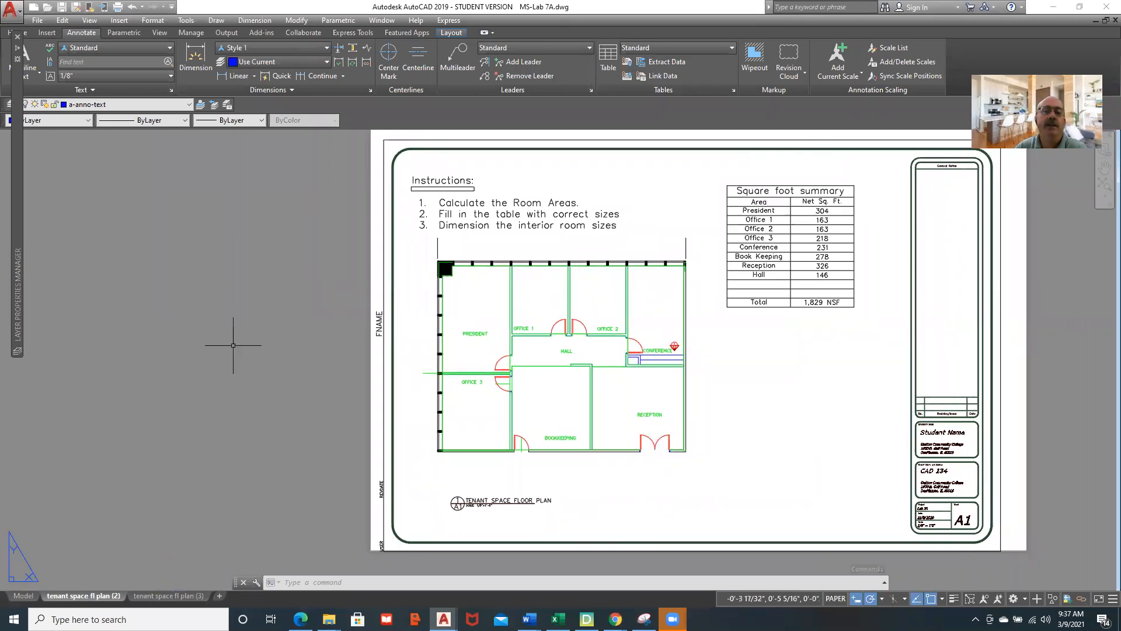
pyautogui.write('dd')
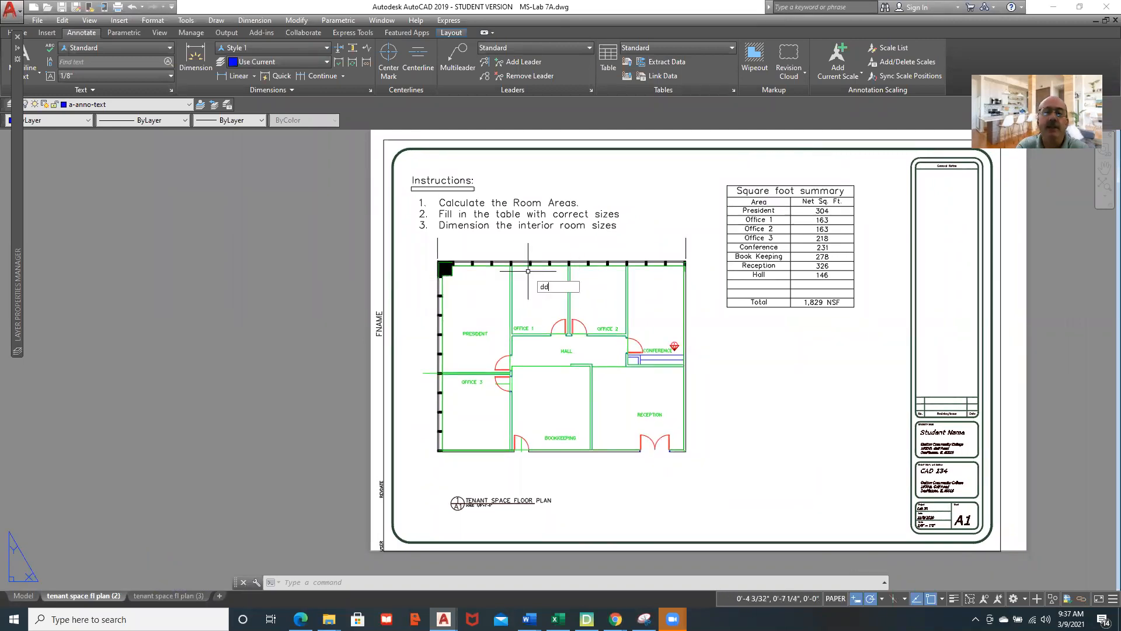
pyautogui.write('im')
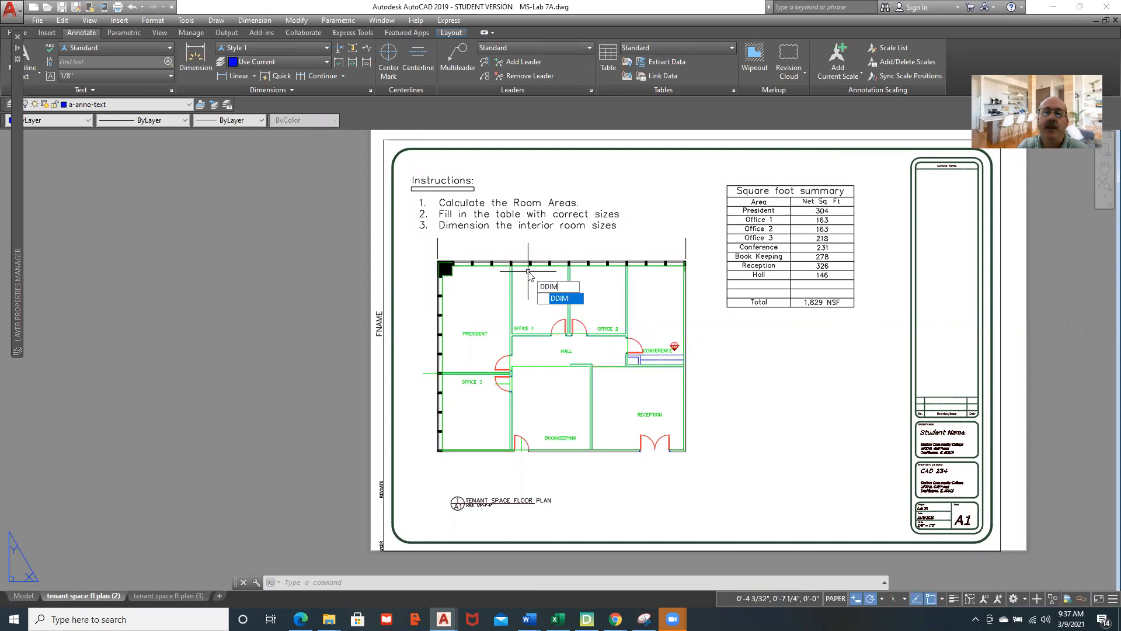
pyautogui.press('Return')
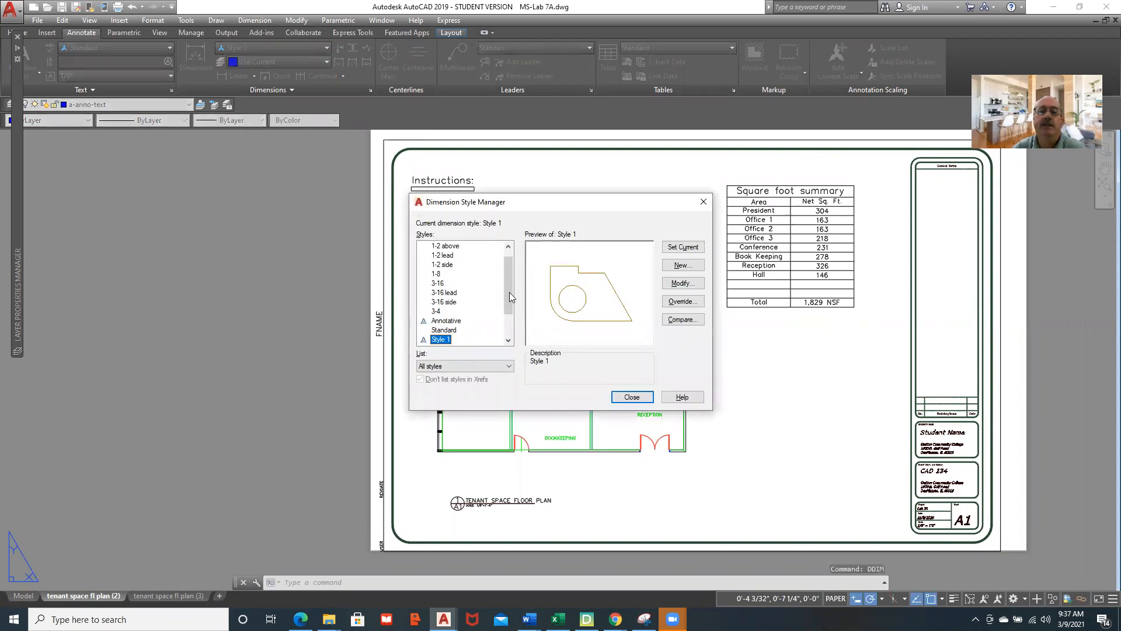
pyautogui.scroll(1, 504, 291)
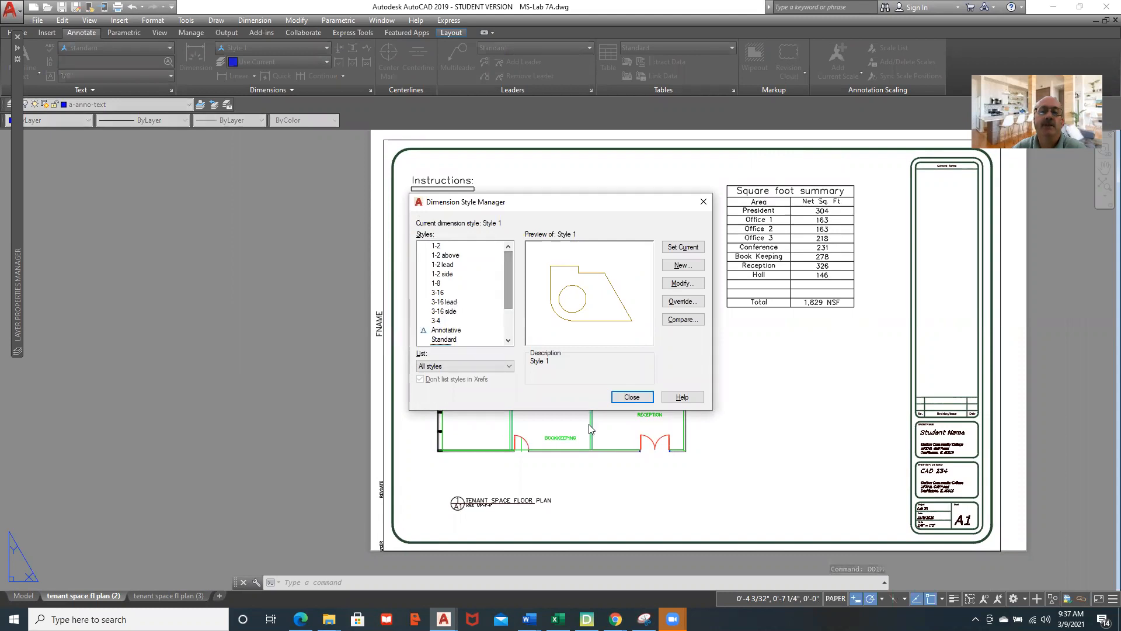
pyautogui.scroll(-2, 509, 280)
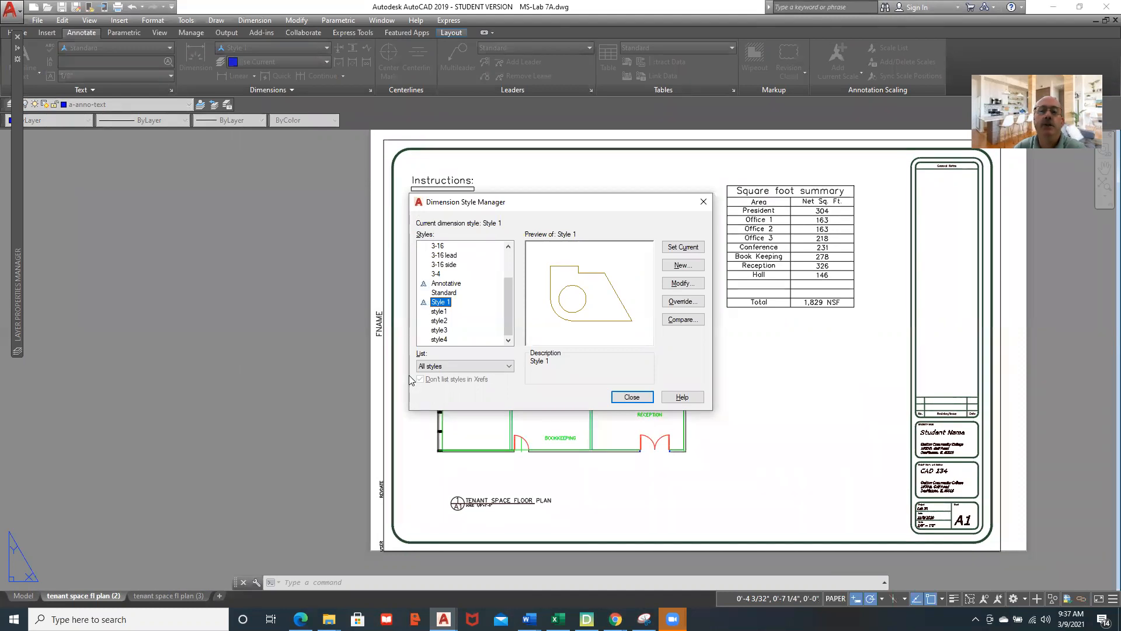
# Create a non-annotative dimension style for all dimensions based on Style 1, naming it with the instructor's first name plus "dim style 1"
pyautogui.click(681, 266)
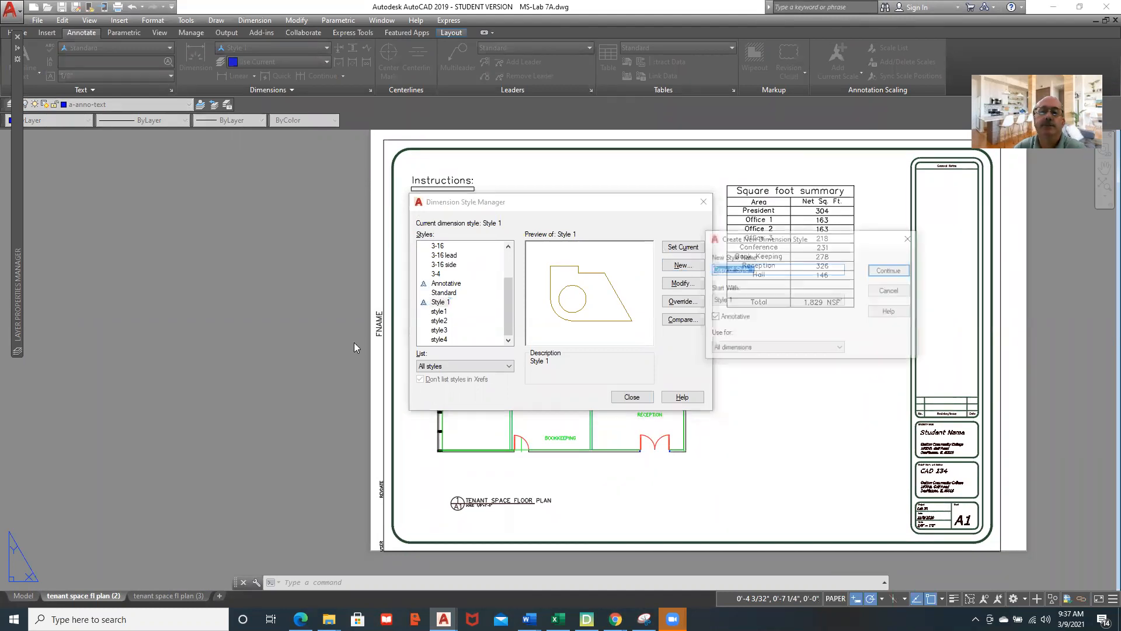
pyautogui.write('Joe')
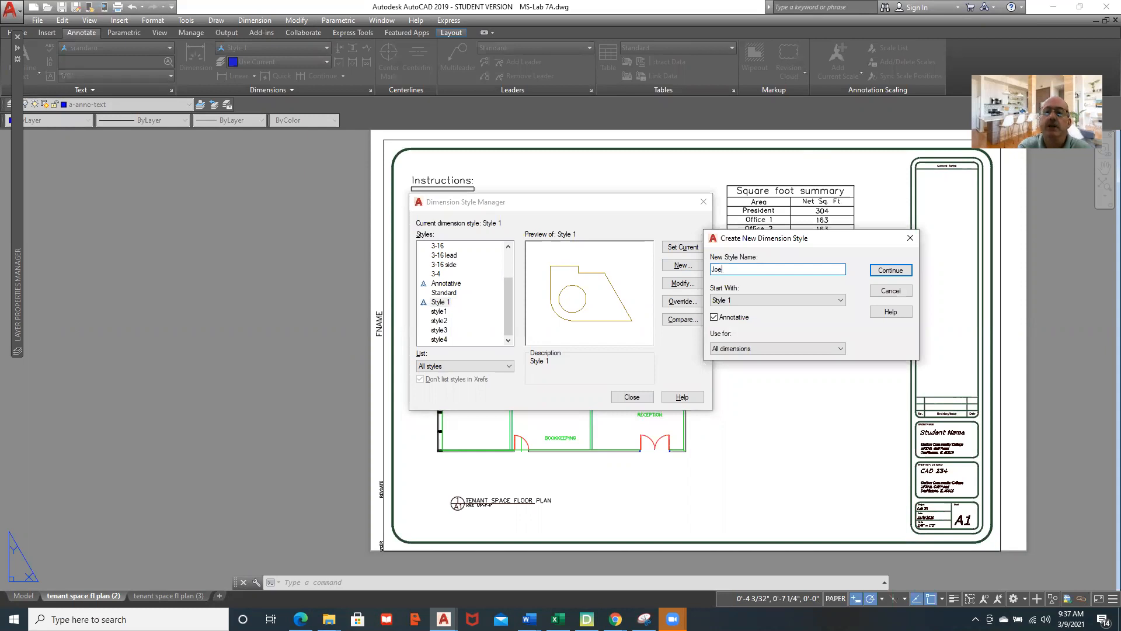
pyautogui.write('s dim style')
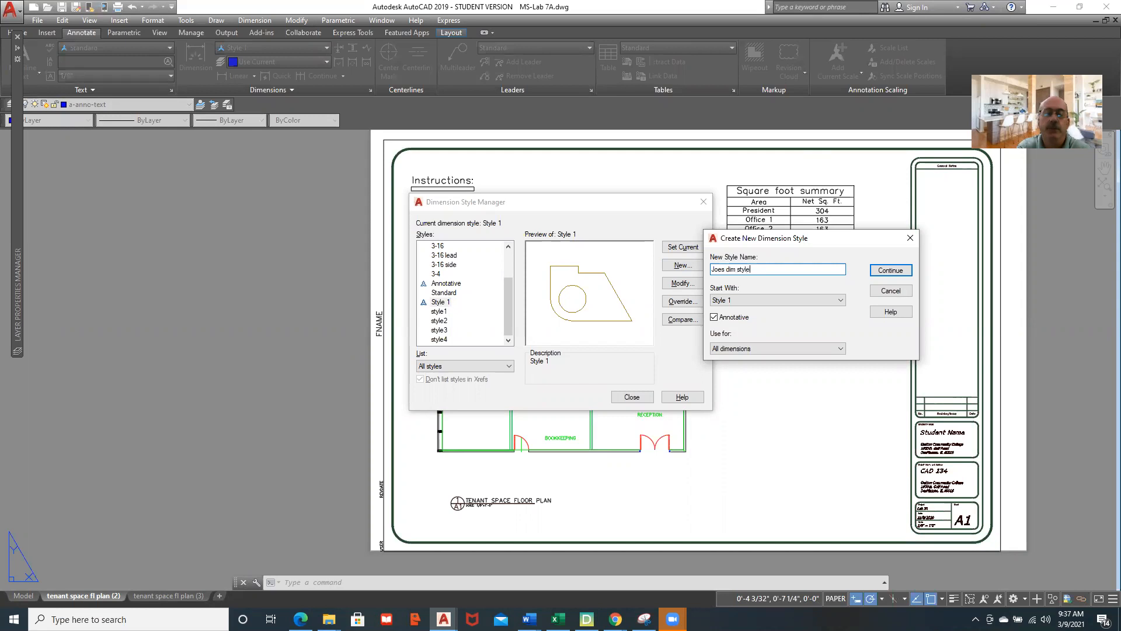
pyautogui.write(' 1')
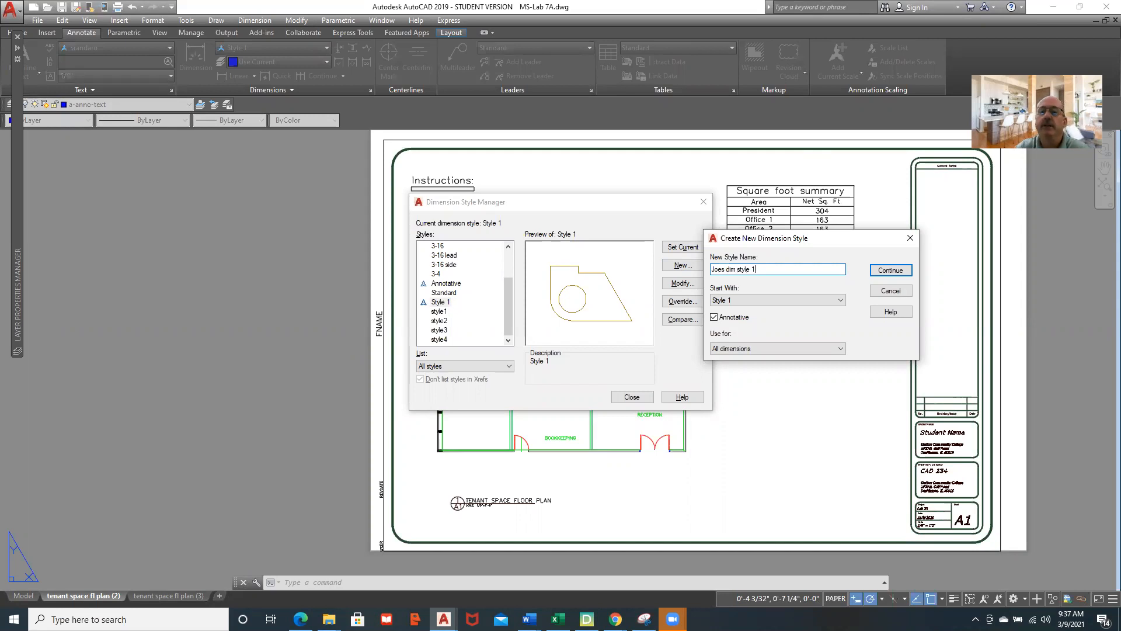
pyautogui.click(714, 318)
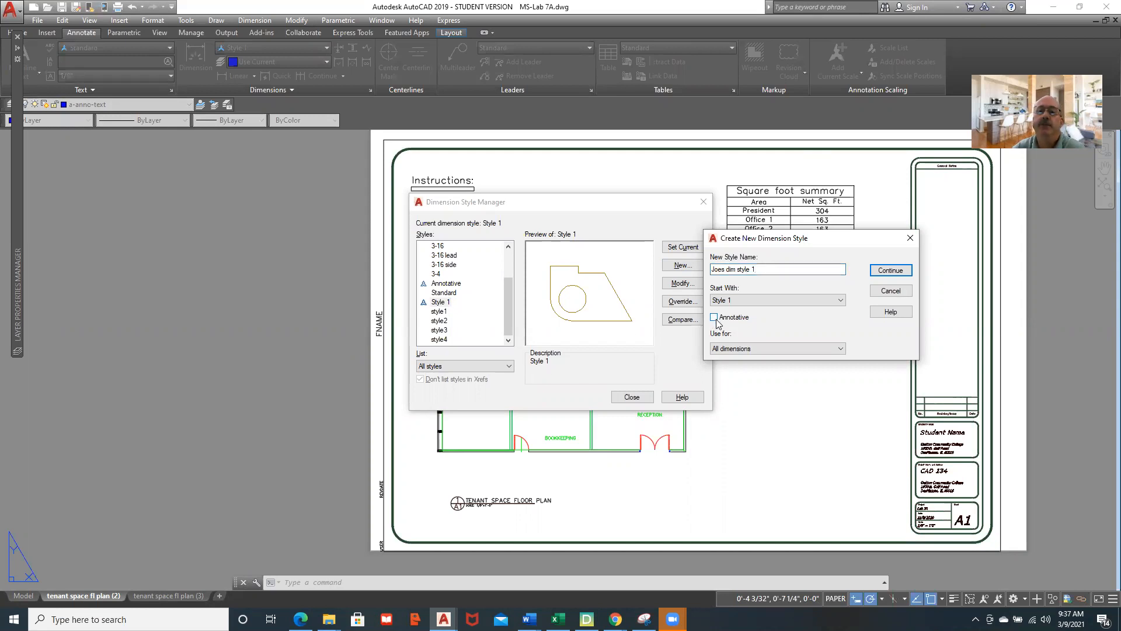
pyautogui.click(891, 270)
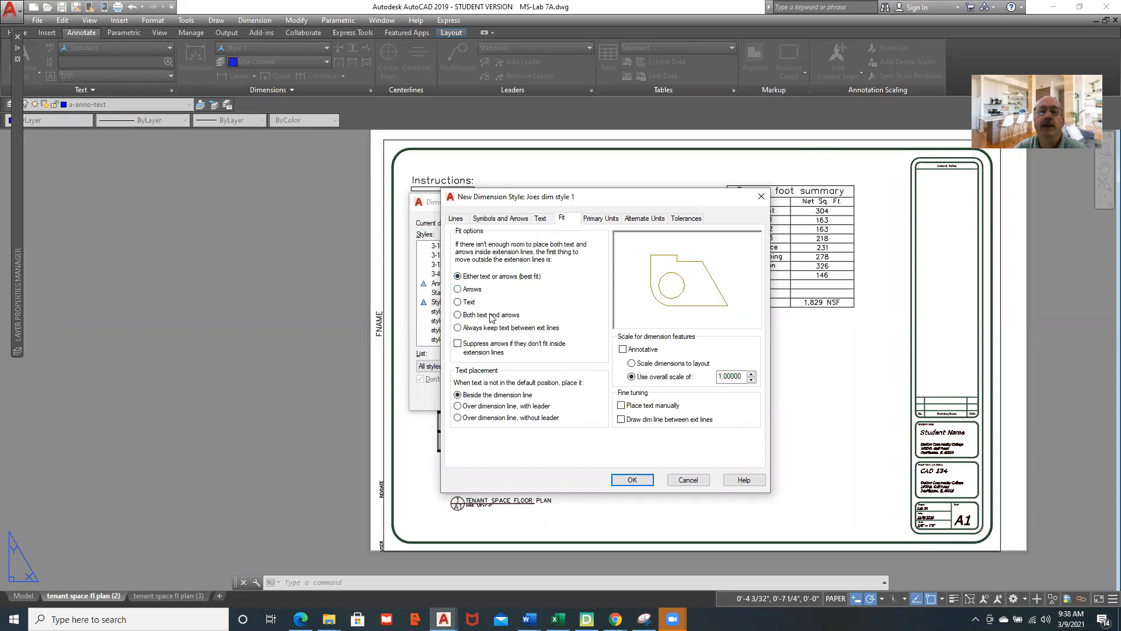
# Set the new dimension style's first and second arrowheads to Architectural tick and the arrow size to 1/8"
pyautogui.click(456, 219)
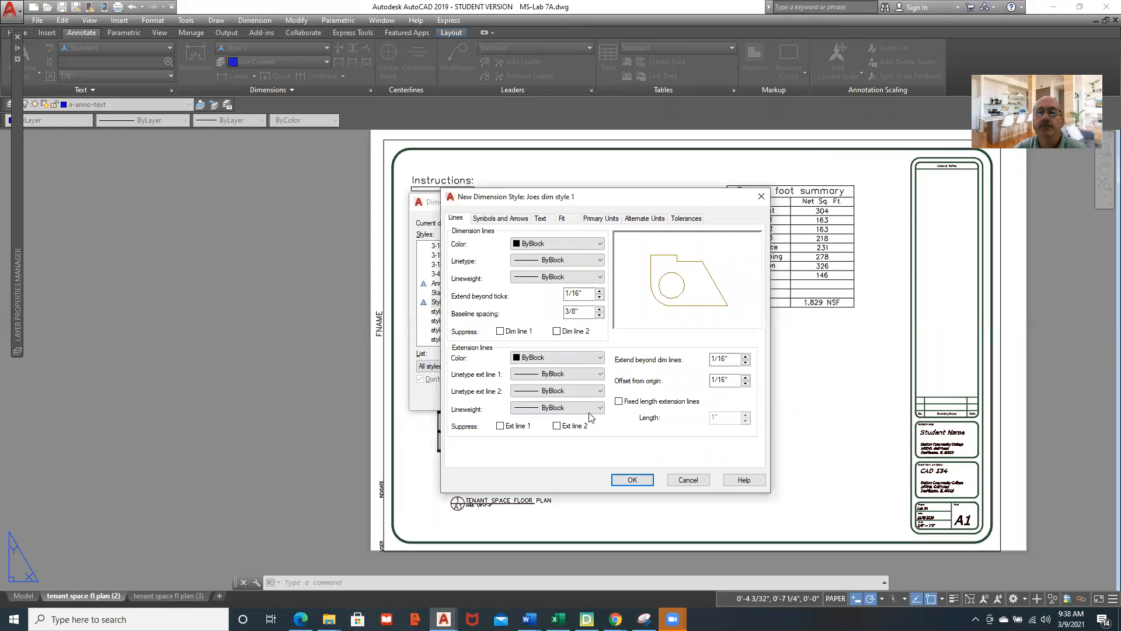
pyautogui.click(483, 219)
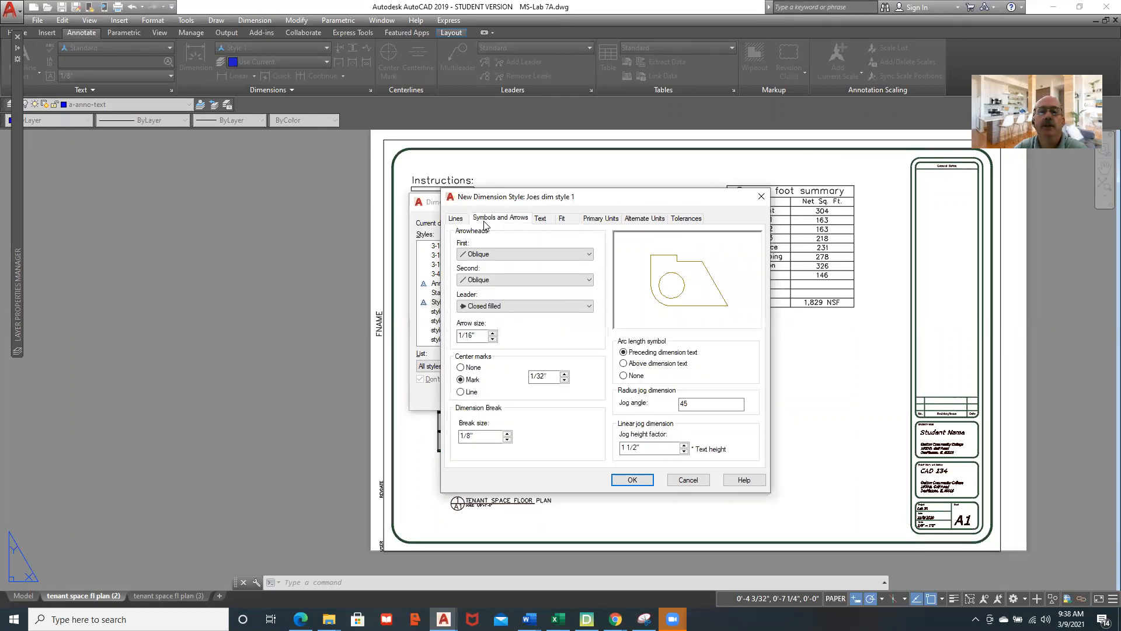
pyautogui.click(482, 257)
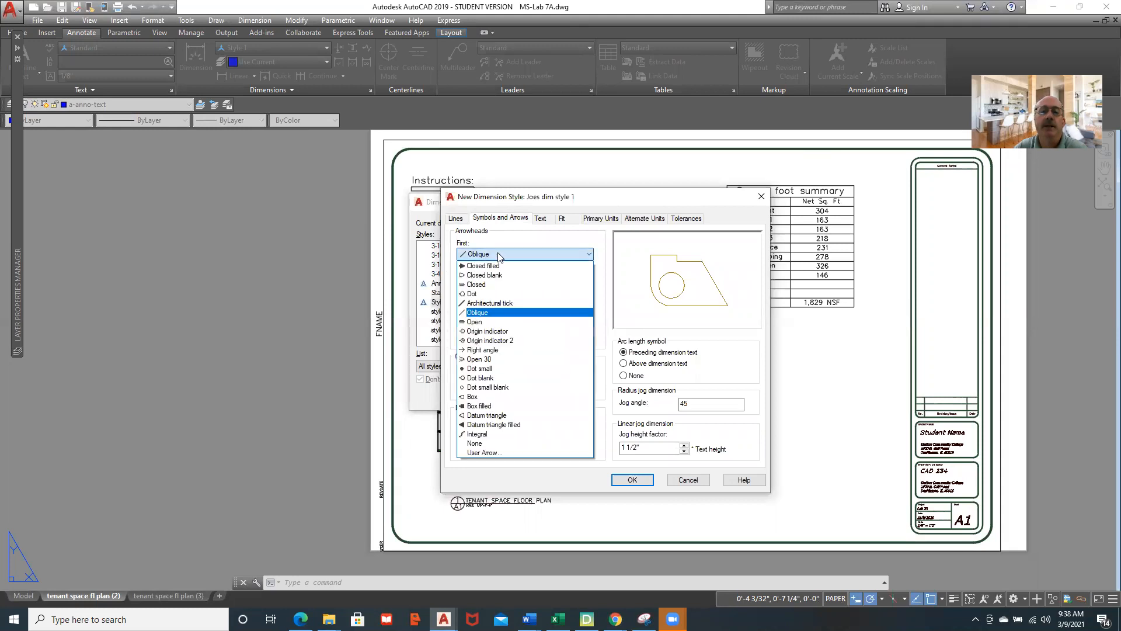
pyautogui.click(503, 303)
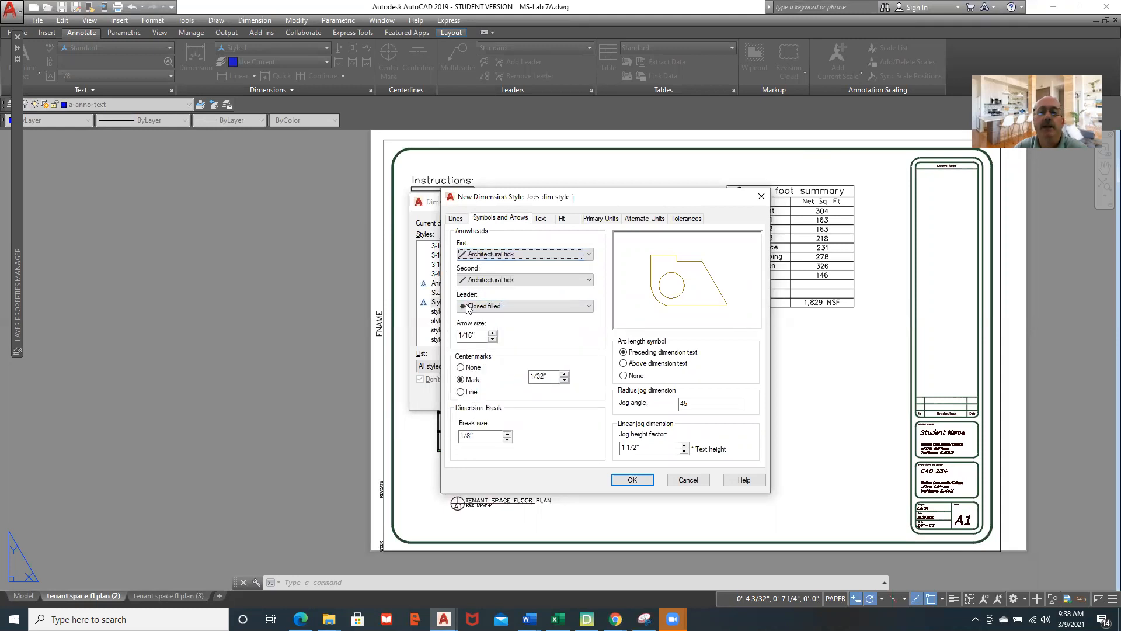
pyautogui.doubleClick(479, 336)
pyautogui.write('1/8')
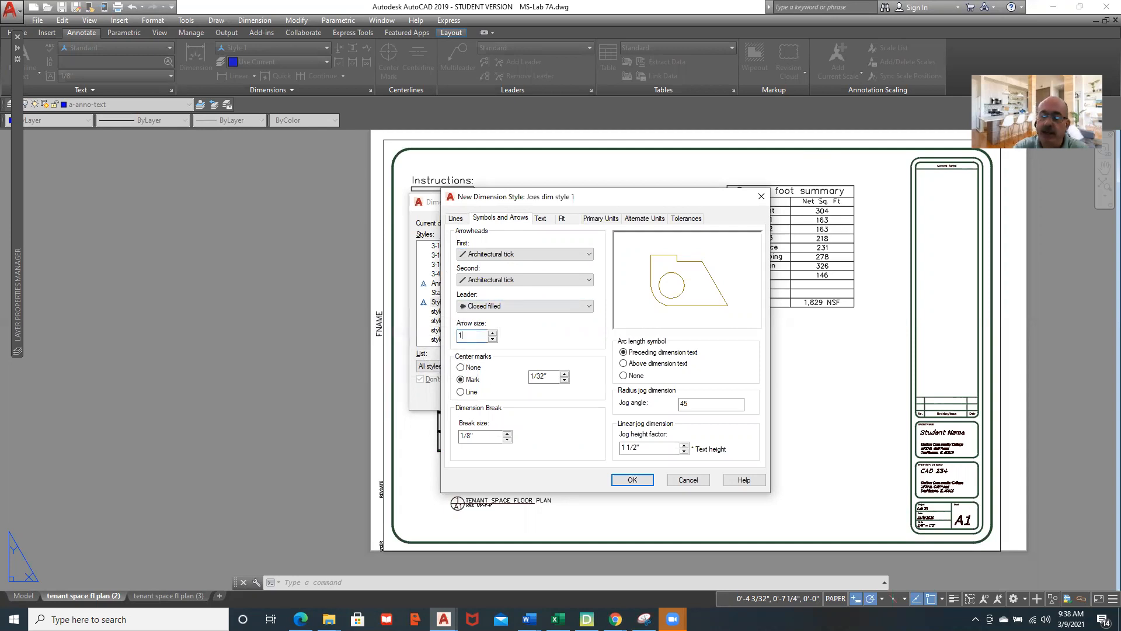
pyautogui.click(549, 376)
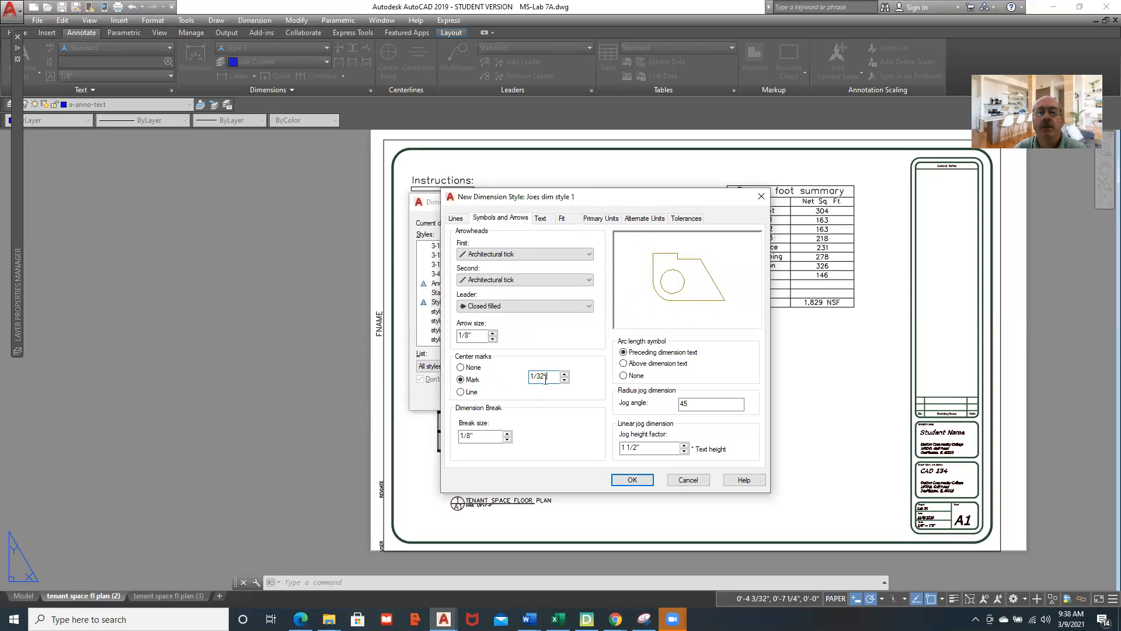
# Open the Standard text style from the dimension text settings and set its font to CityBlueprint
pyautogui.click(540, 220)
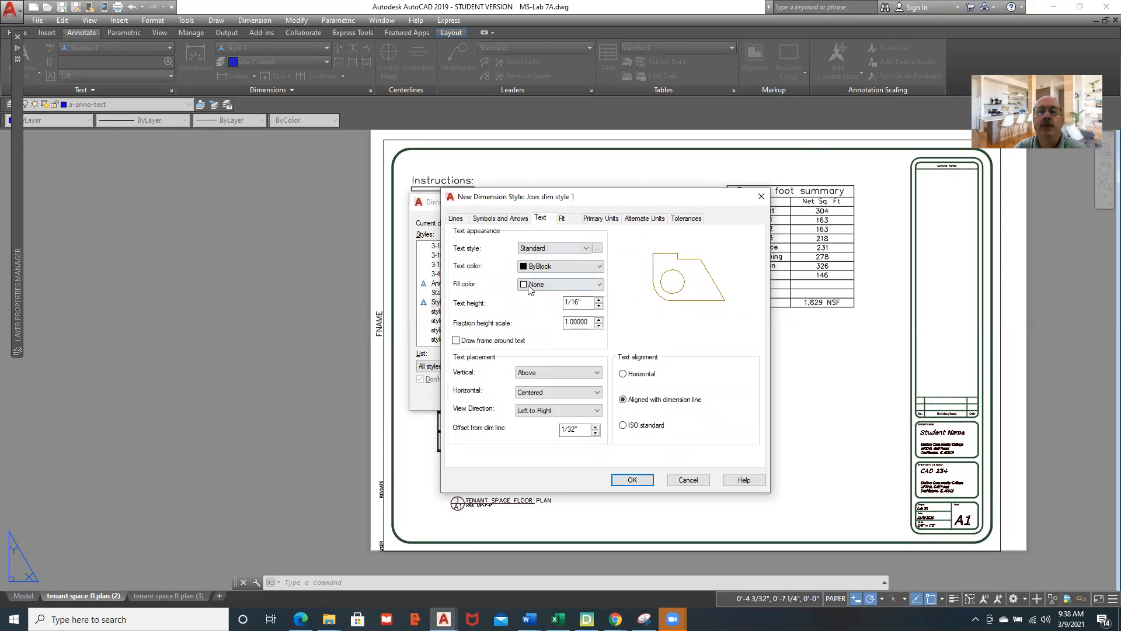
pyautogui.click(597, 249)
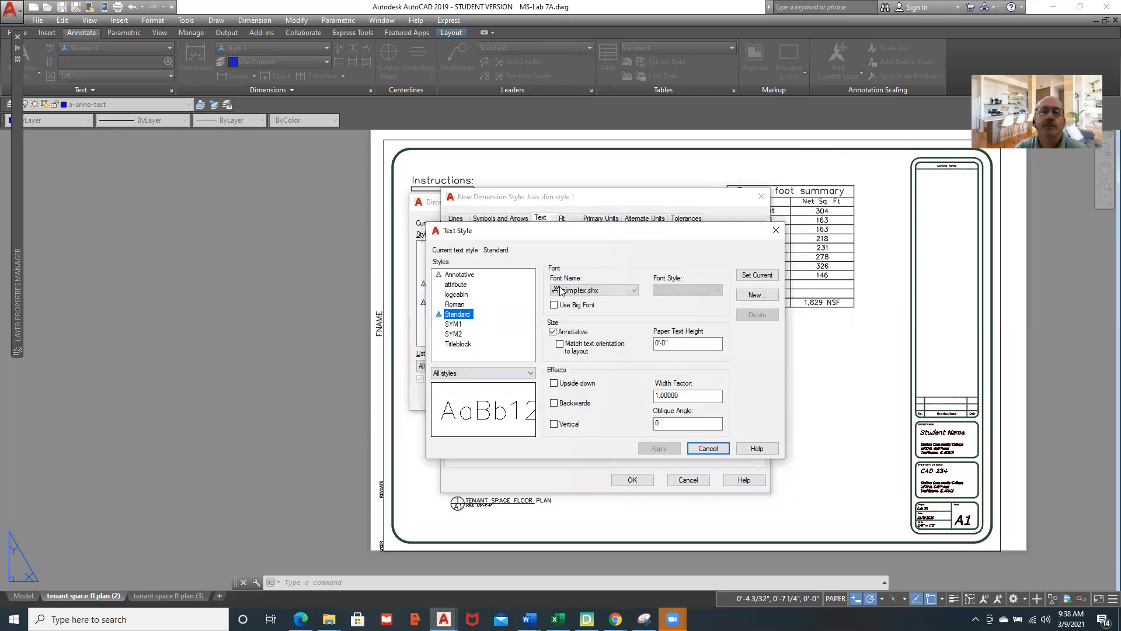
pyautogui.click(634, 291)
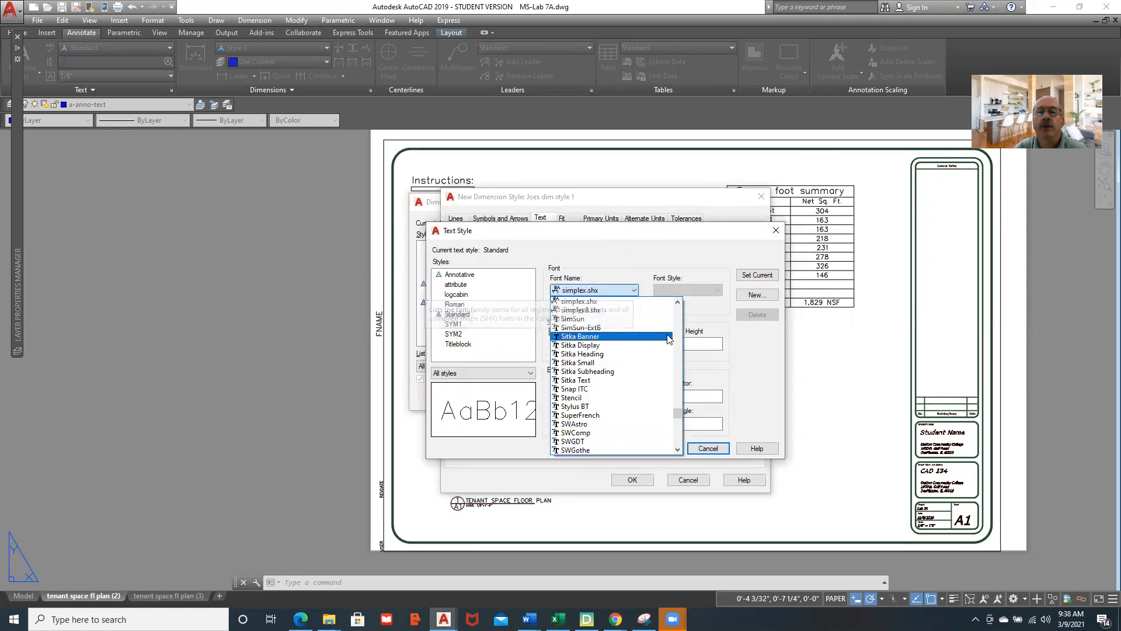
pyautogui.click(582, 415)
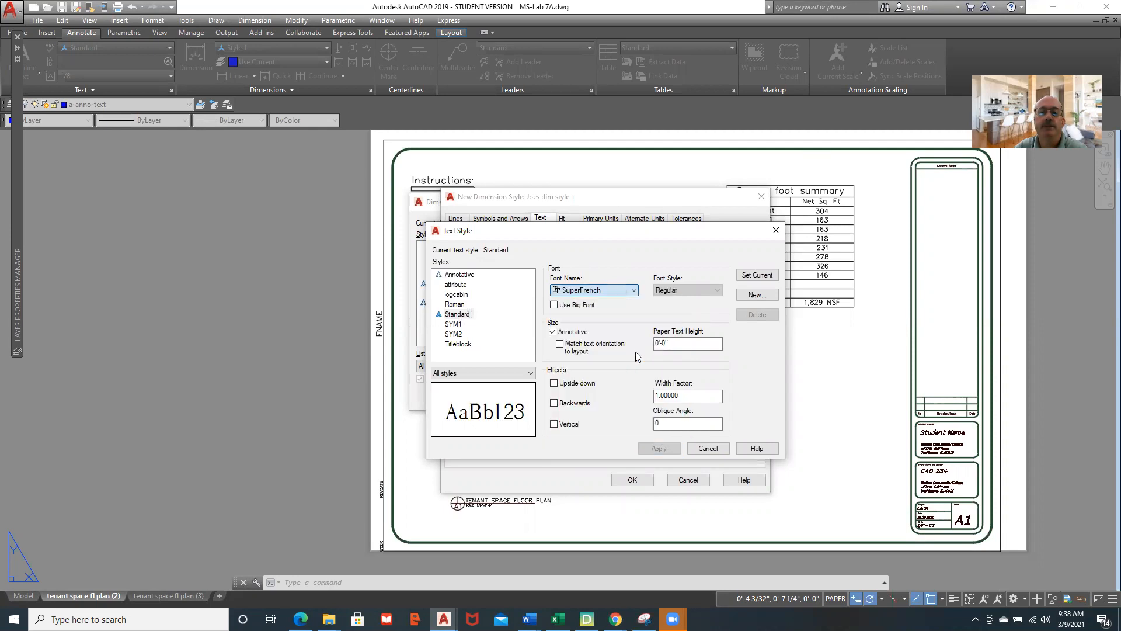
pyautogui.click(635, 290)
pyautogui.press('c')
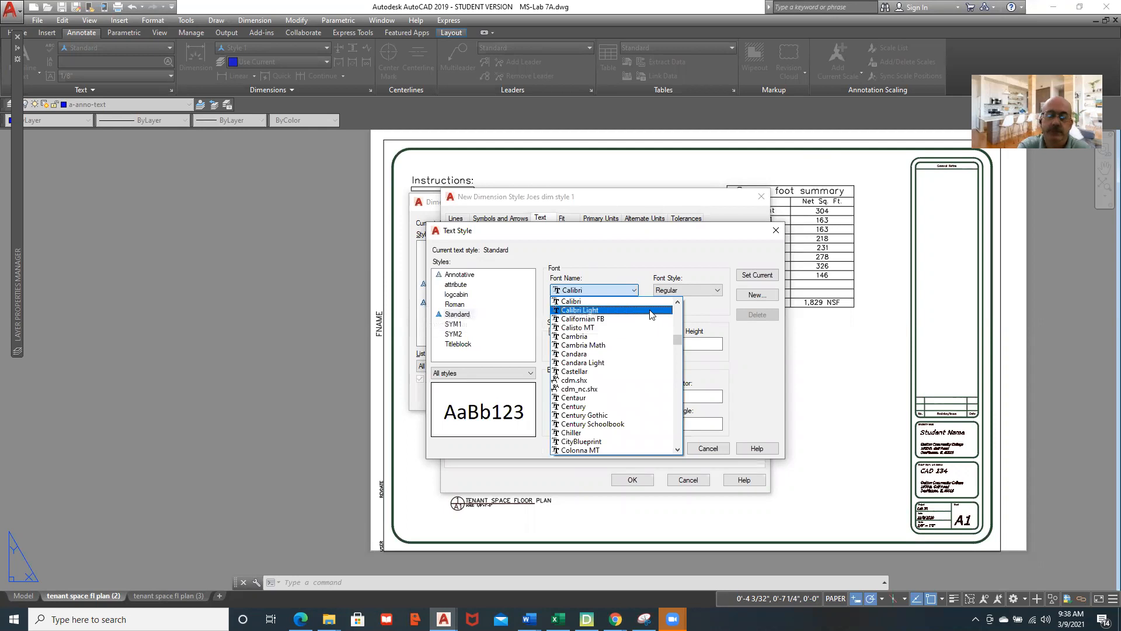
pyautogui.press('i')
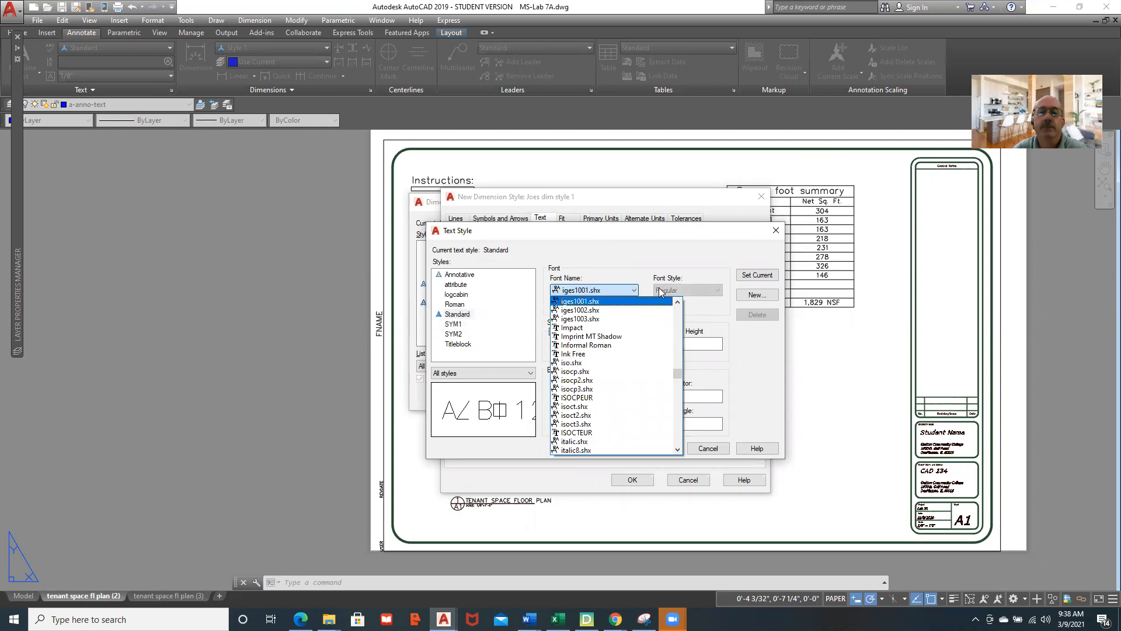
pyautogui.press('c')
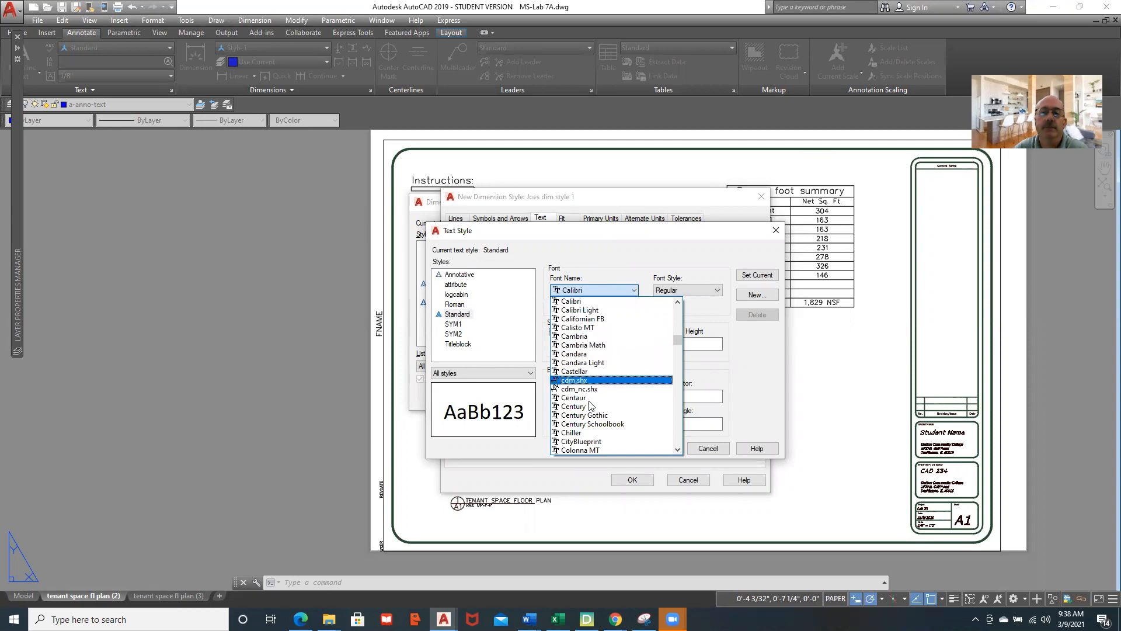
pyautogui.click(587, 441)
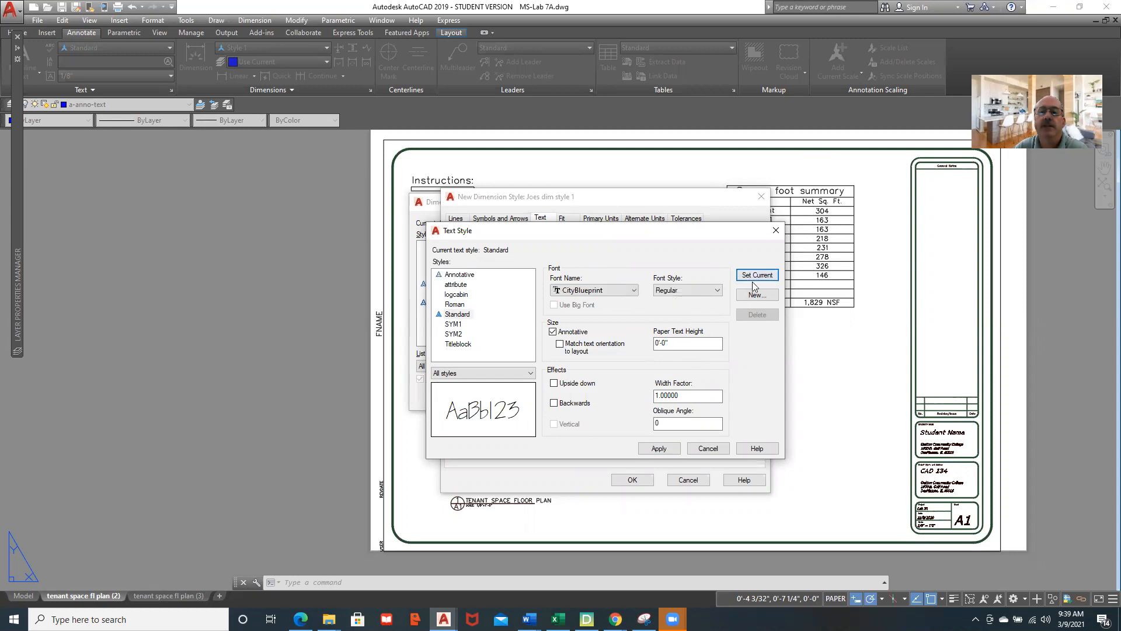
# Save the modified Standard text style and create a new text style named style1
pyautogui.click(755, 296)
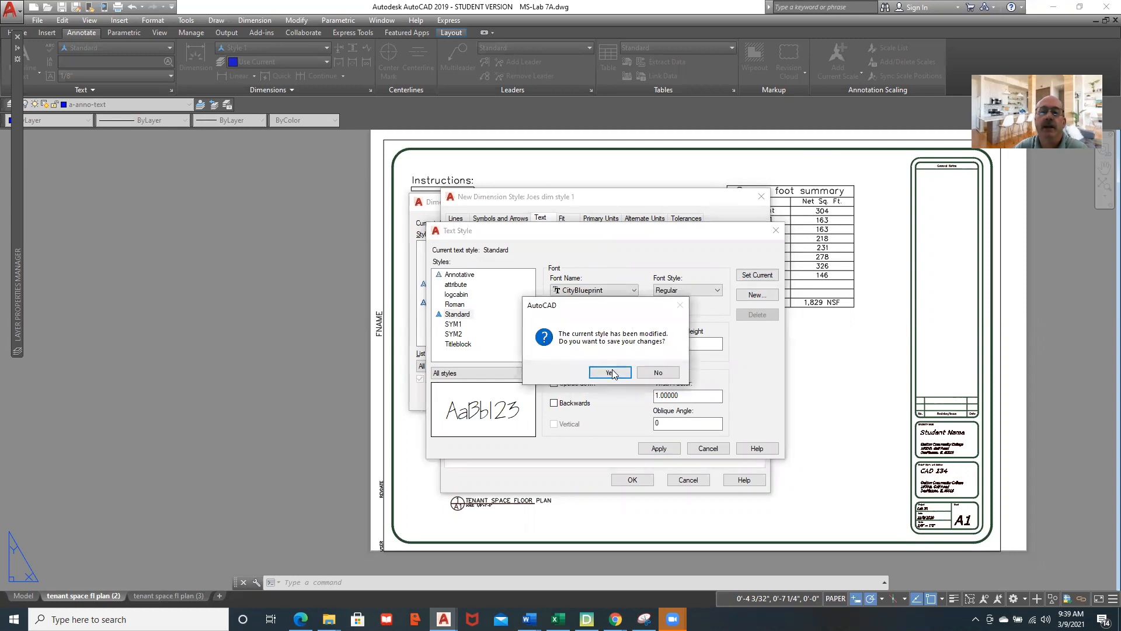
pyautogui.click(611, 372)
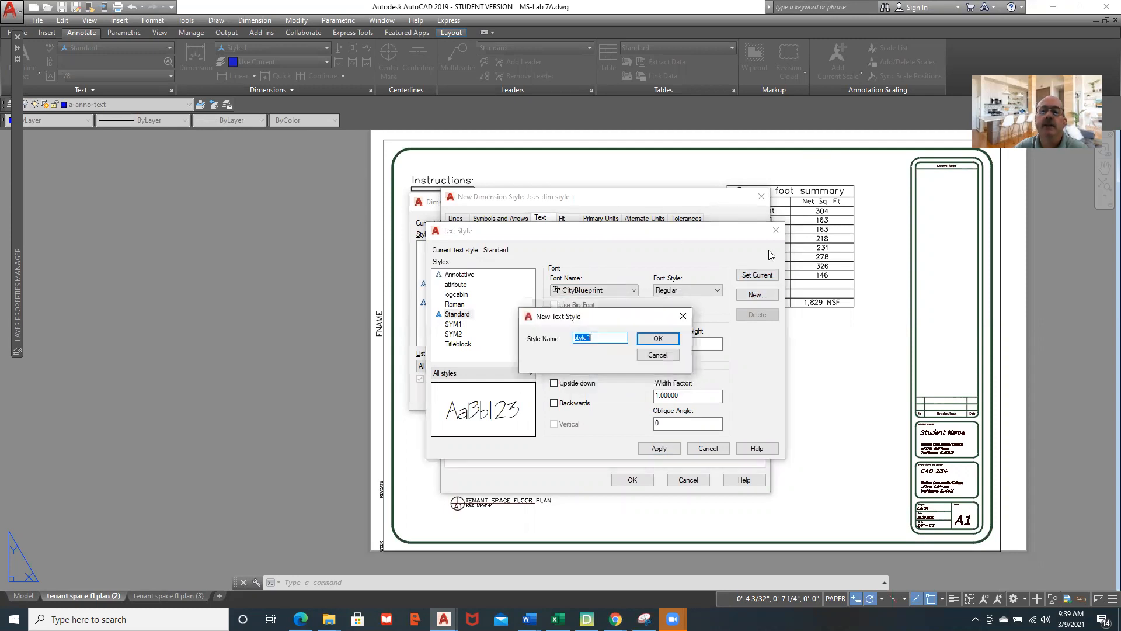
pyautogui.click(657, 339)
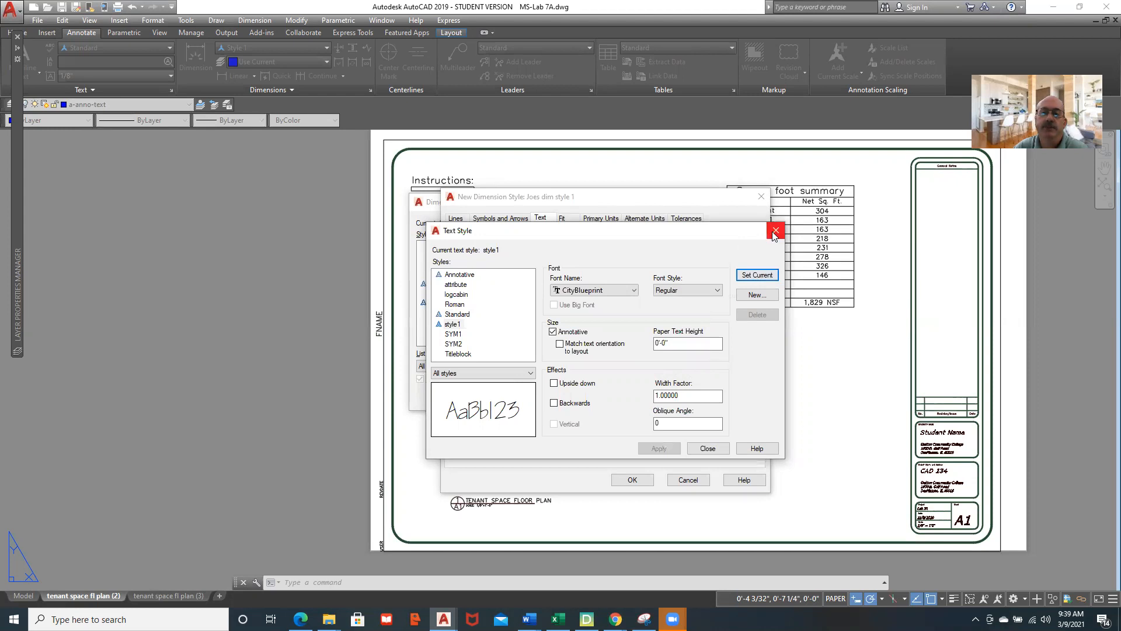
pyautogui.click(708, 448)
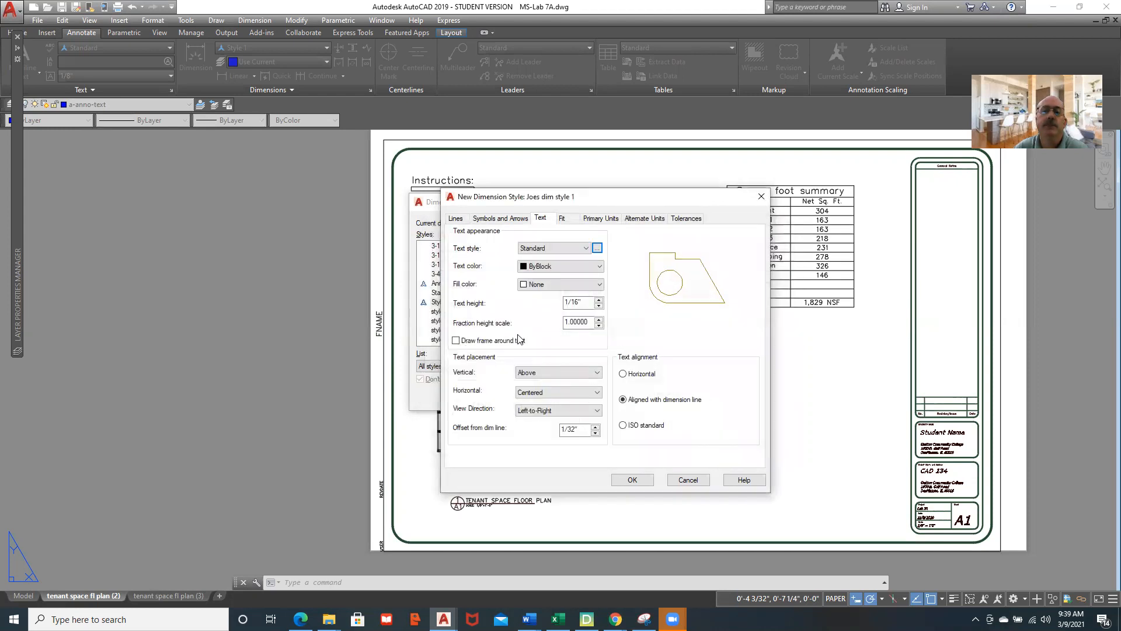
# Set the dimension style to scale dimensions to layout and its linear precision to 0'-0 1/16"
pyautogui.click(564, 219)
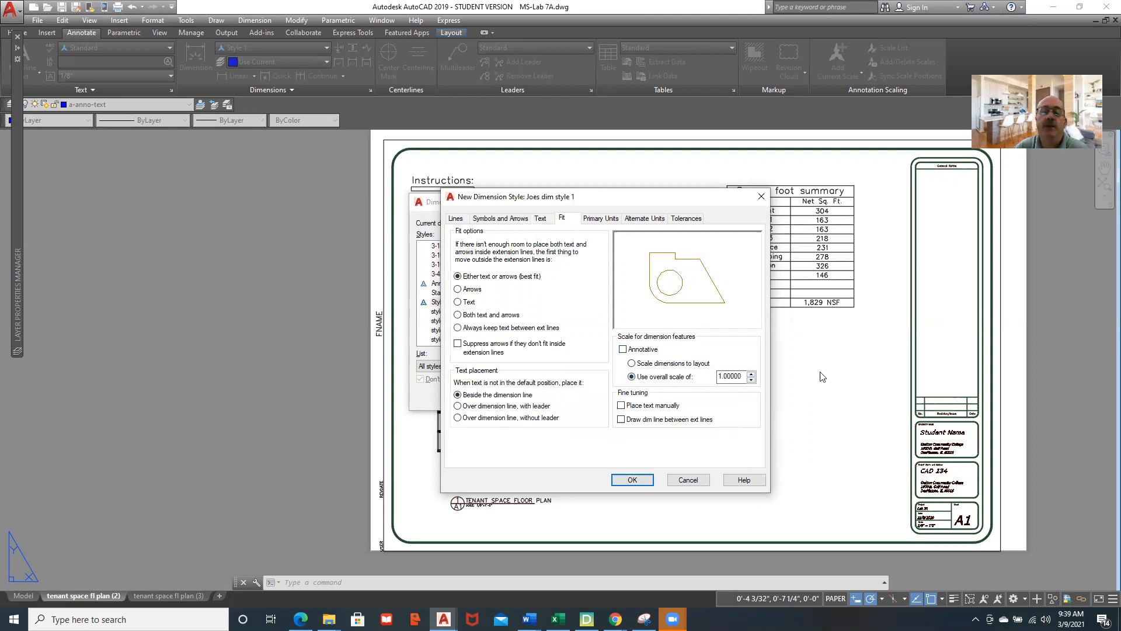
pyautogui.click(632, 364)
pyautogui.click(598, 217)
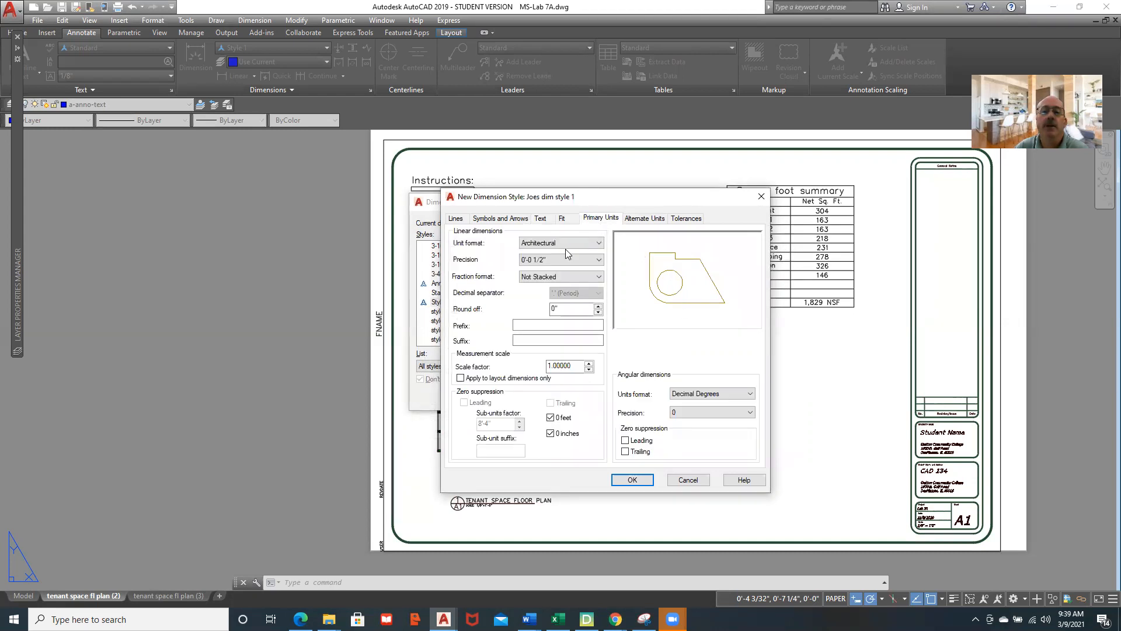
pyautogui.click(585, 263)
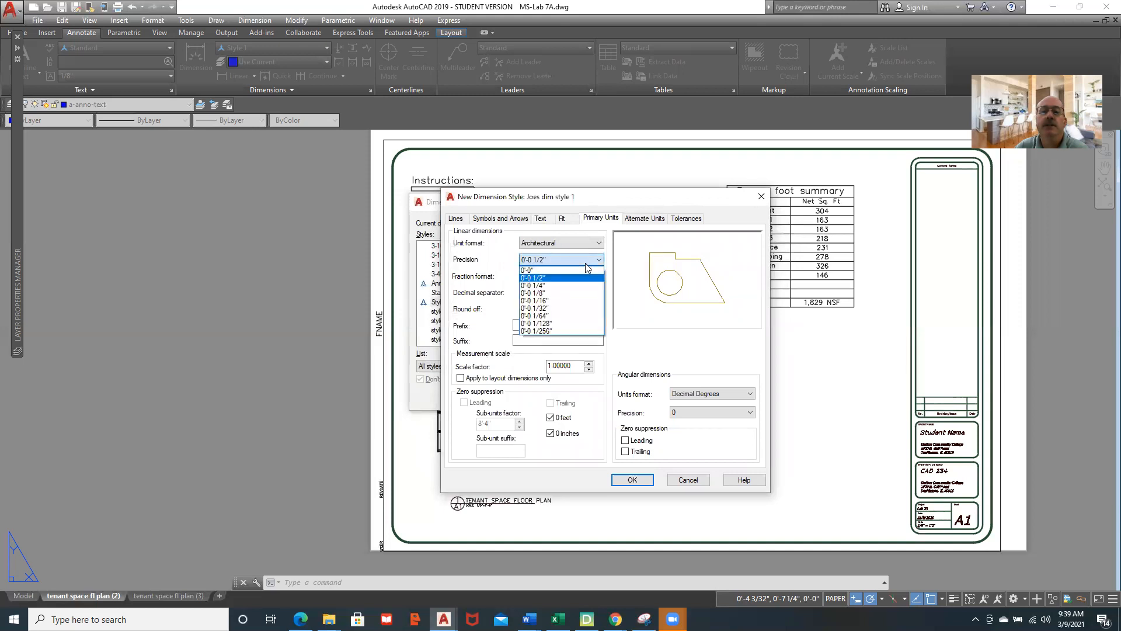
pyautogui.click(556, 301)
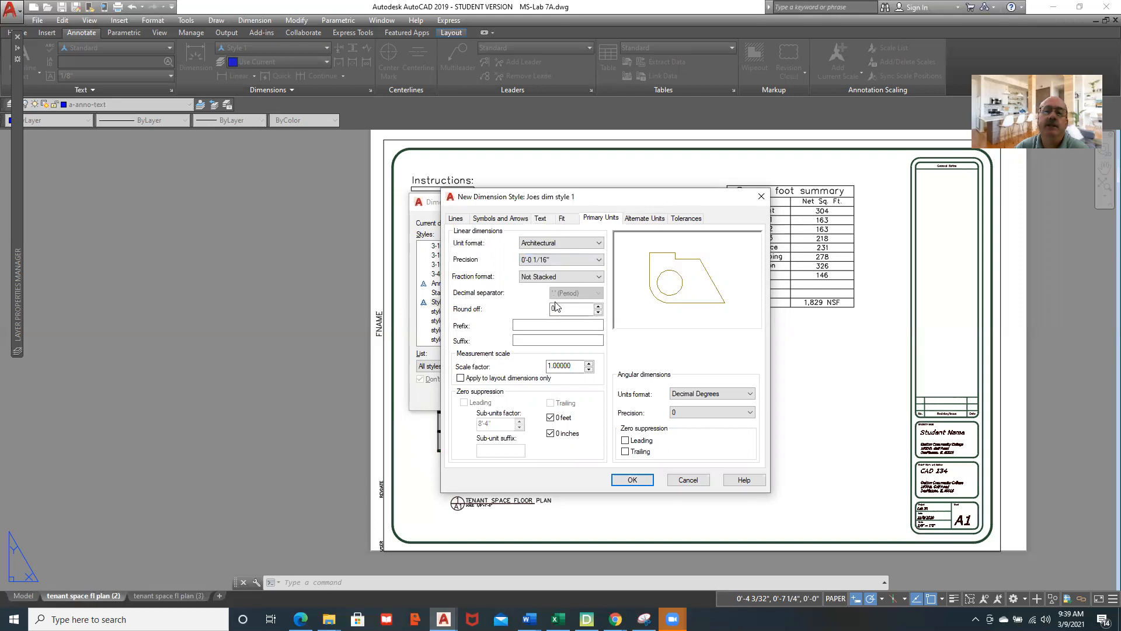
# Check the alternate units, save the new dimension style and make it current, closing the Dimension Style Manager
pyautogui.click(645, 218)
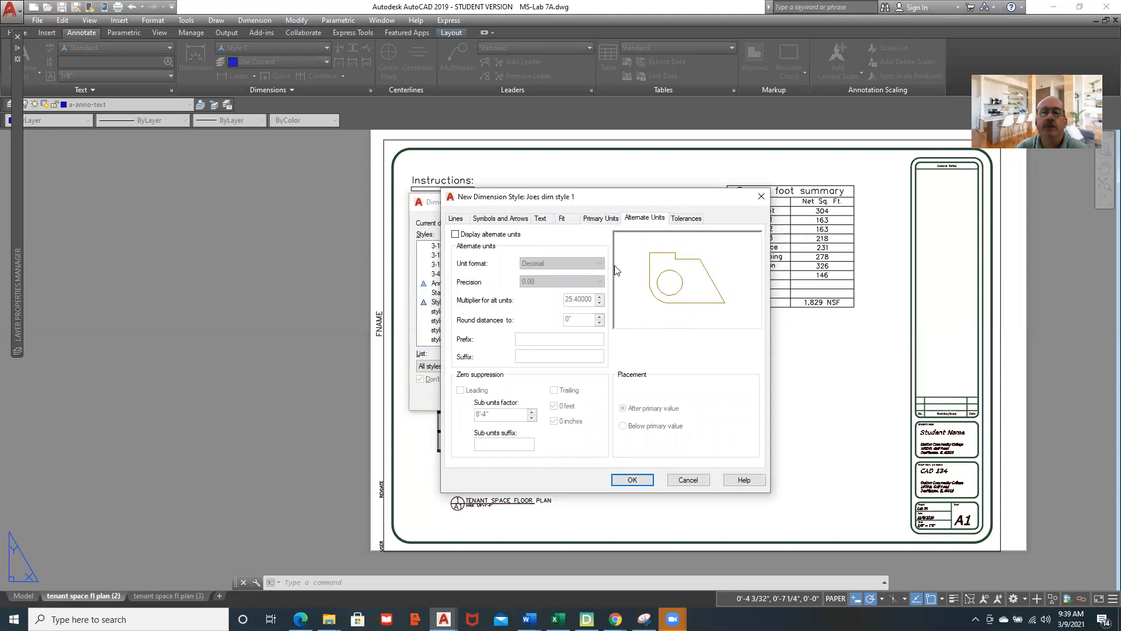
pyautogui.click(632, 480)
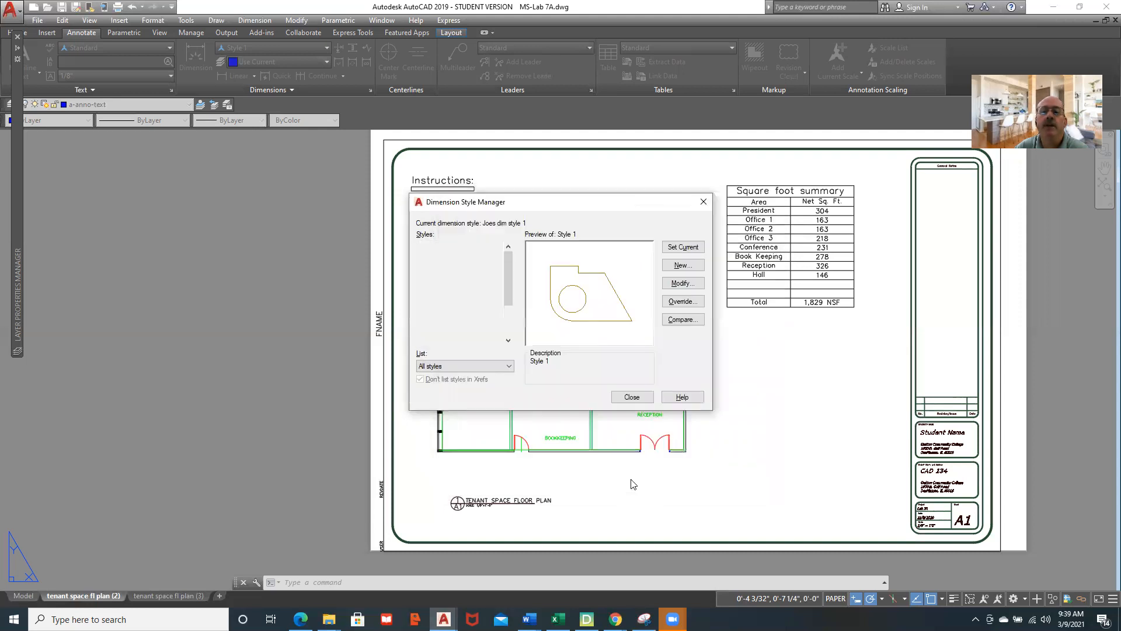
pyautogui.click(680, 248)
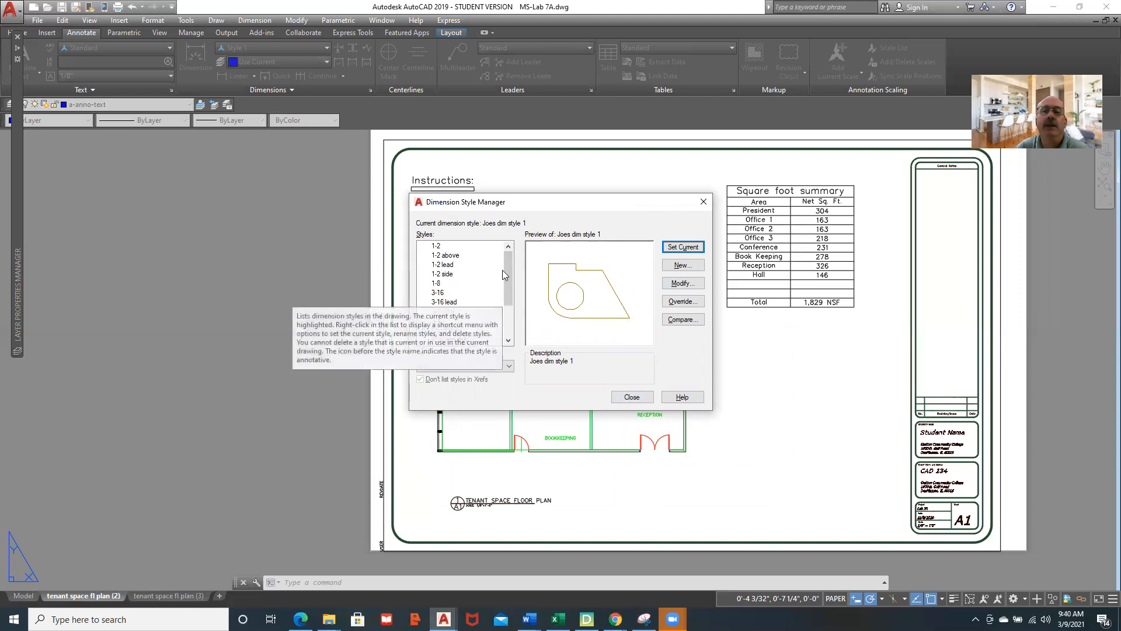
pyautogui.click(632, 397)
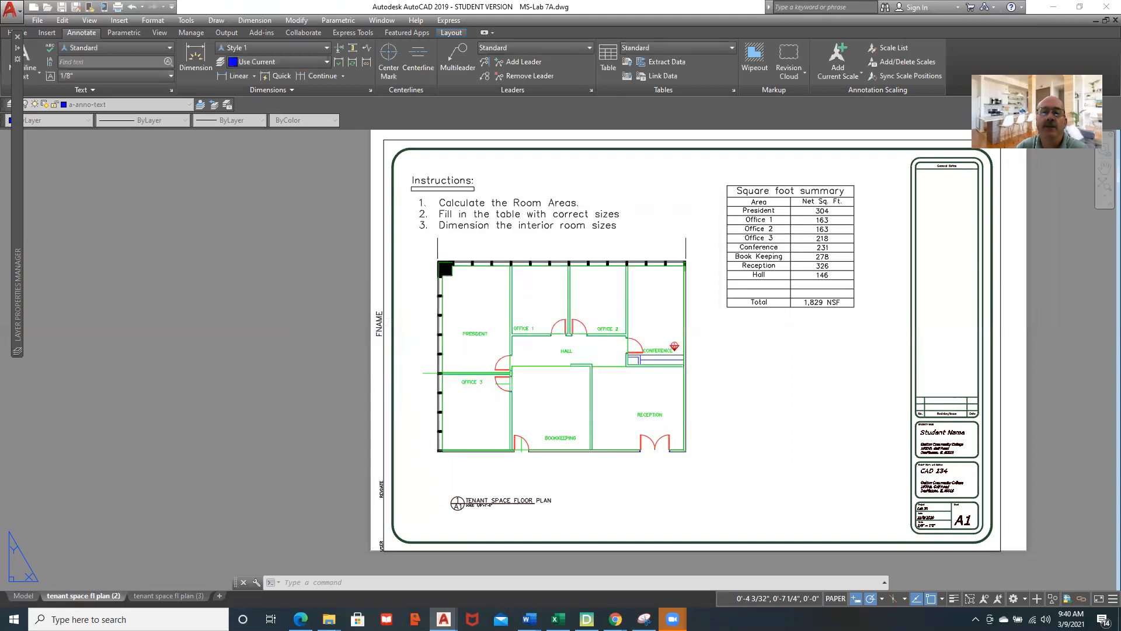
# Cancel the stray selection window and activate model space inside the floor plan viewport
pyautogui.click(720, 367)
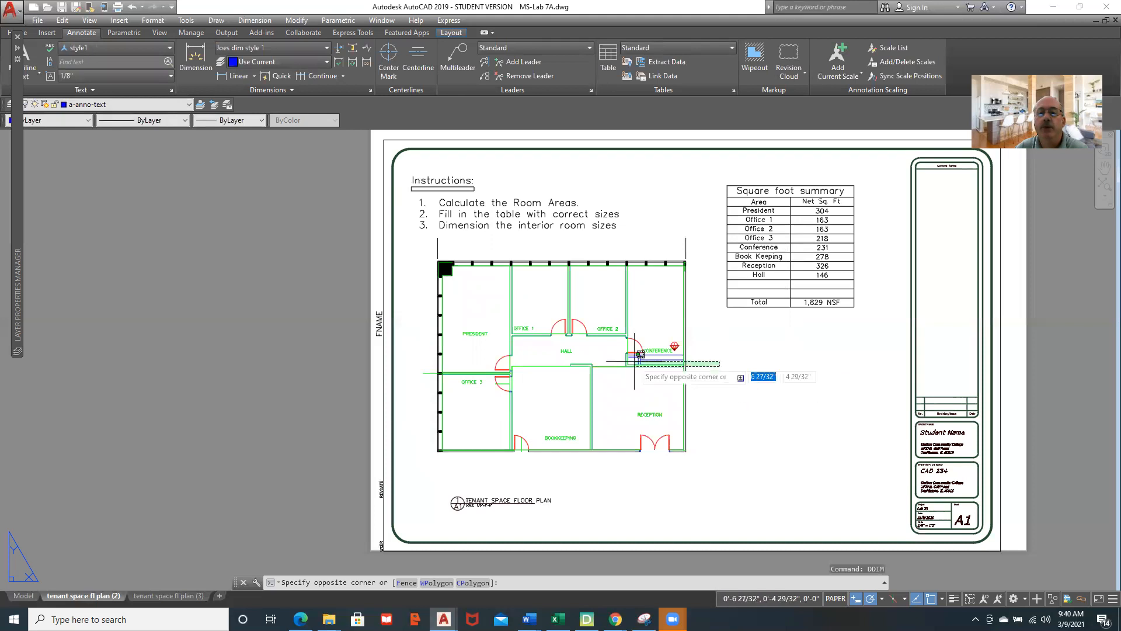
pyautogui.click(632, 338)
pyautogui.doubleClick(662, 321)
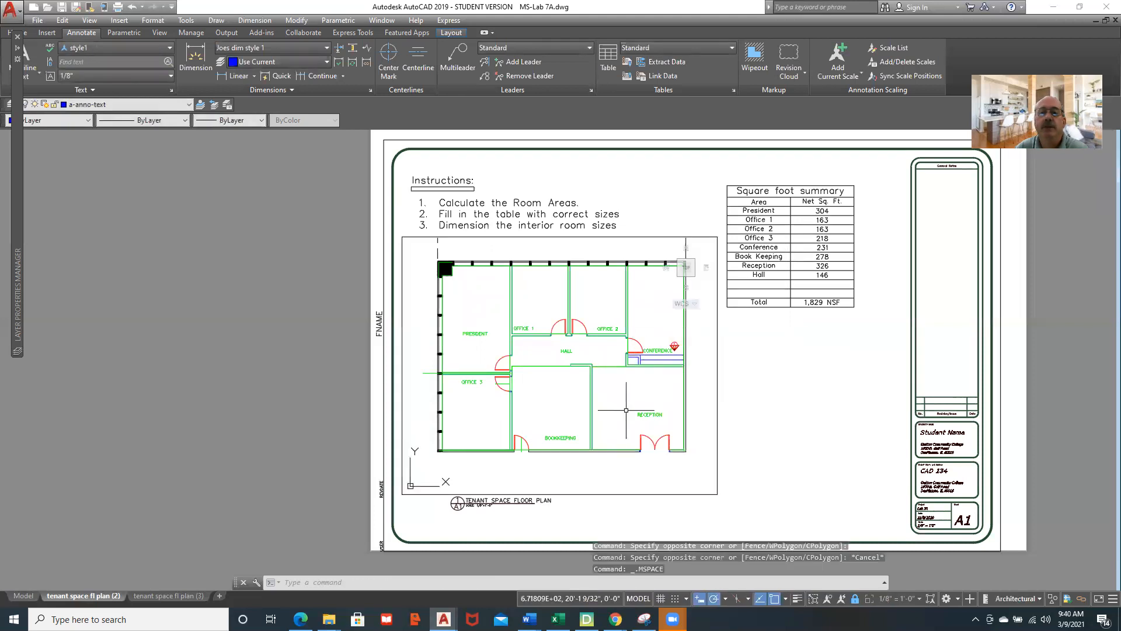
# Try to add a linear dimension for the overall width below the floor plan's bottom wall
pyautogui.click(240, 79)
pyautogui.click(438, 451)
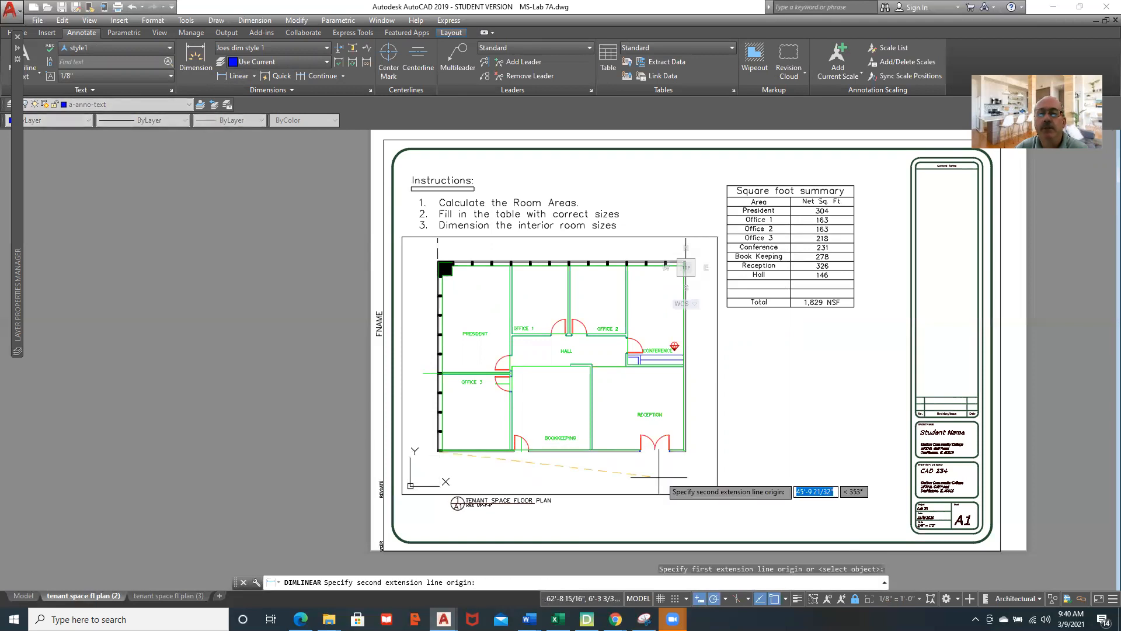
pyautogui.click(686, 452)
pyautogui.click(589, 472)
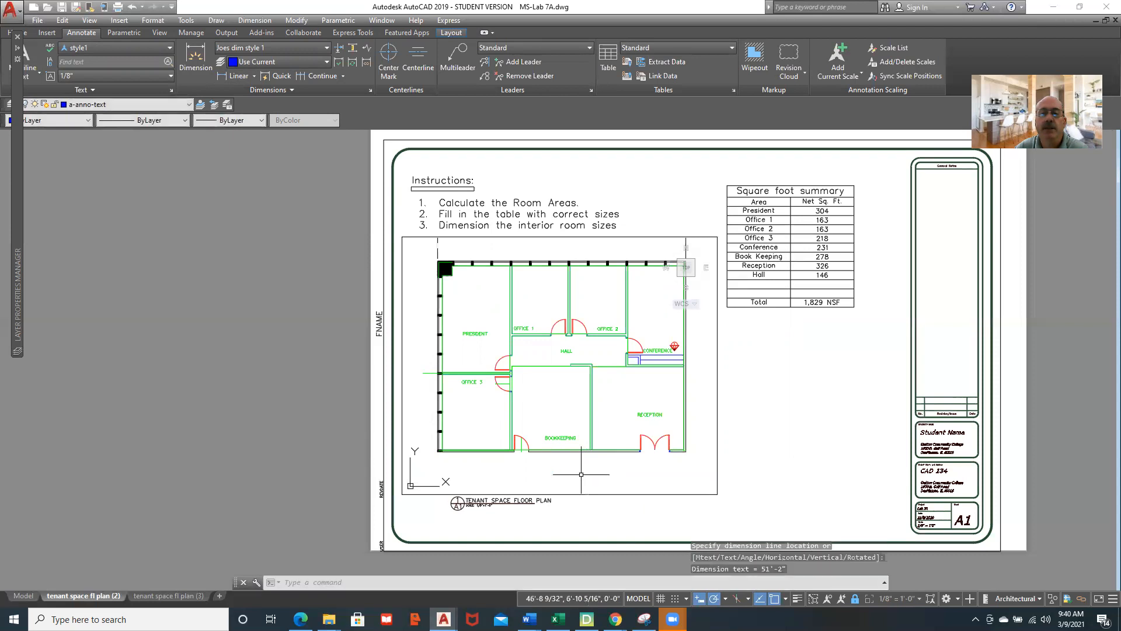
pyautogui.press('Return')
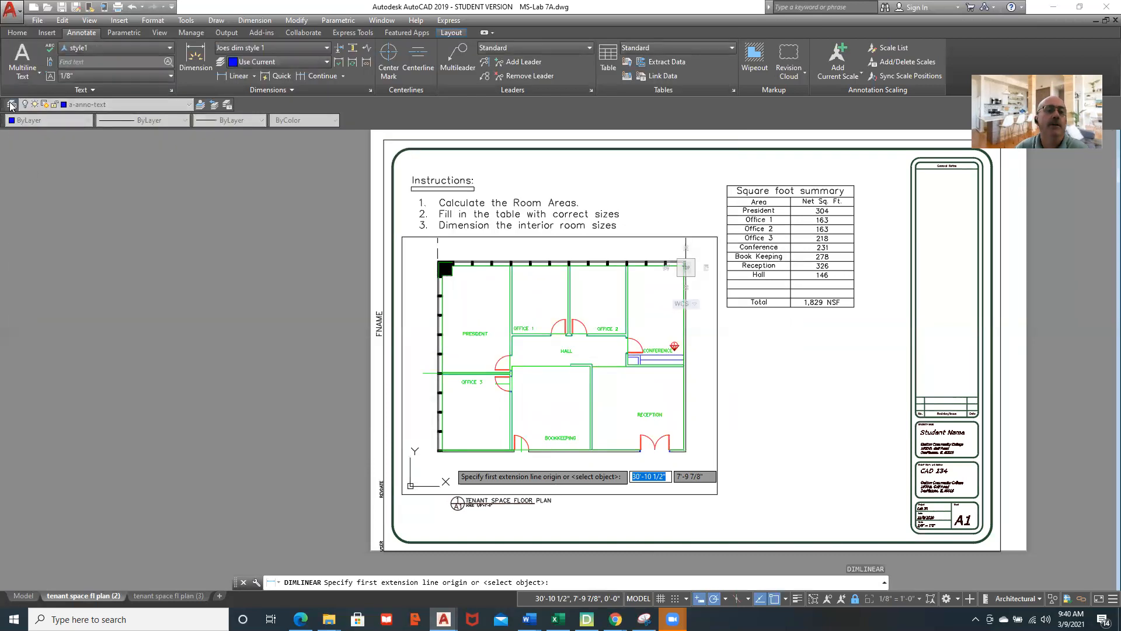
# Create a new layer named DIMe and set its color to index 94
pyautogui.click(10, 104)
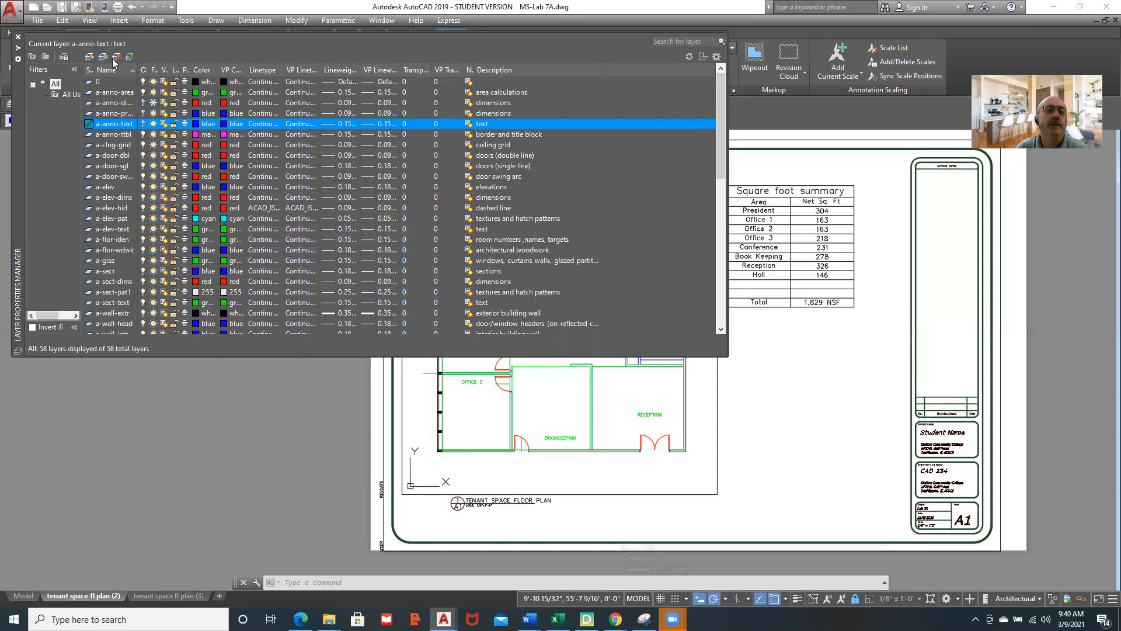
pyautogui.click(90, 57)
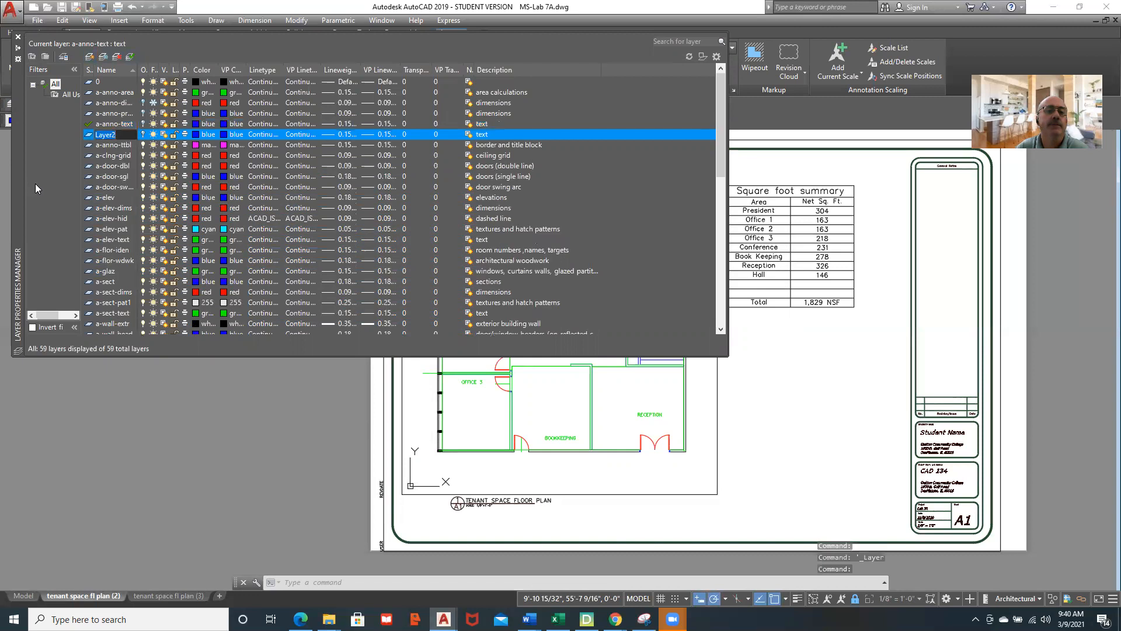
pyautogui.write('DIM')
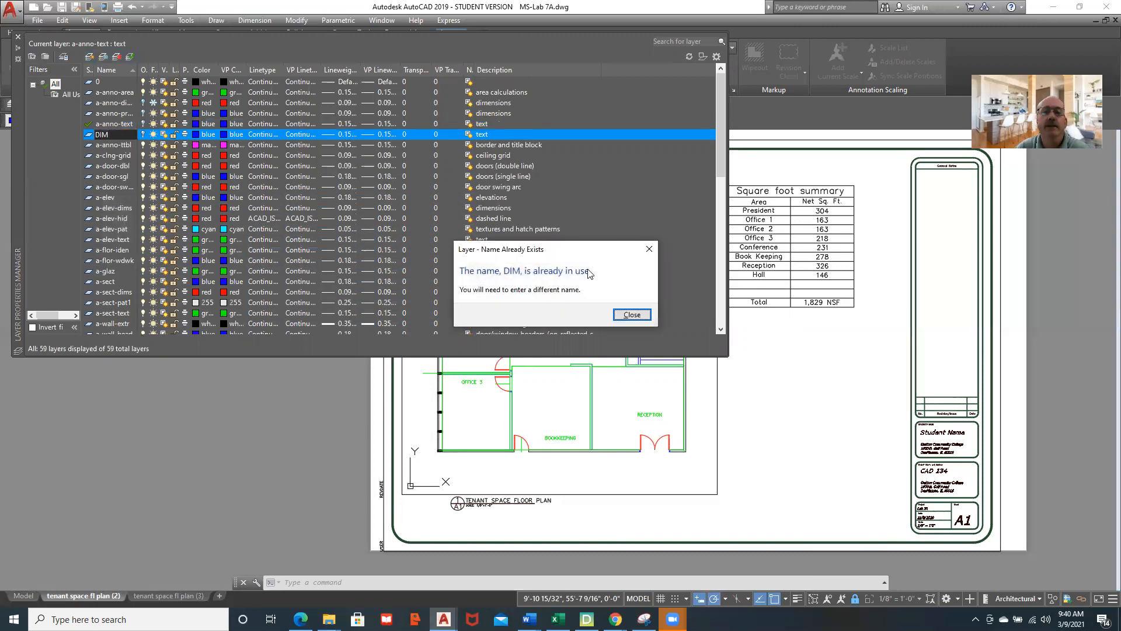
pyautogui.click(631, 315)
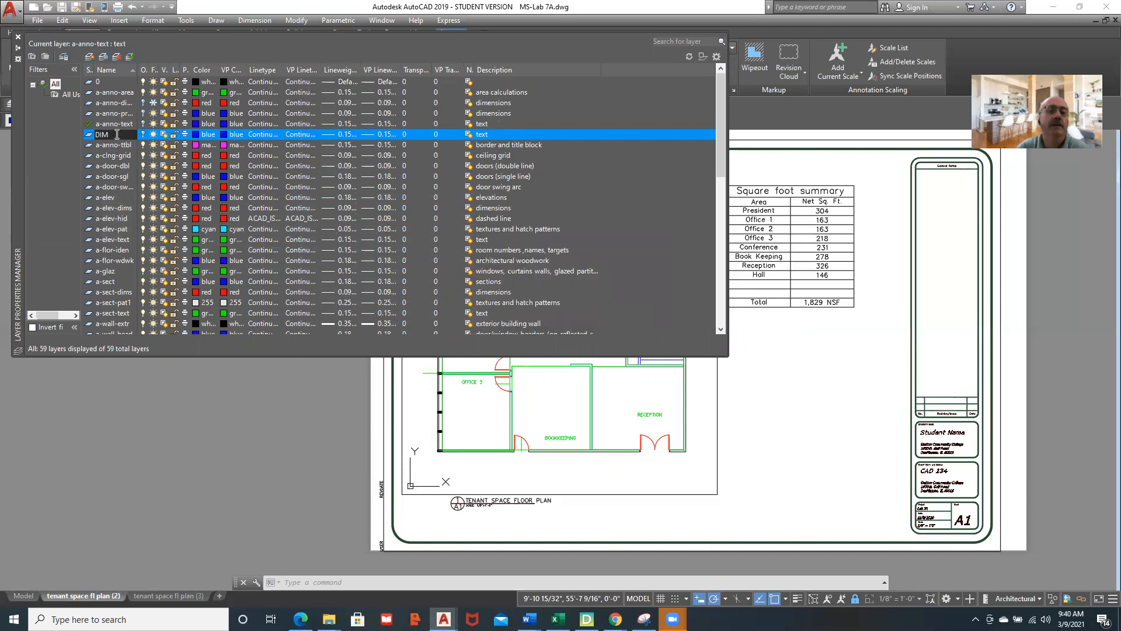
pyautogui.press('Return')
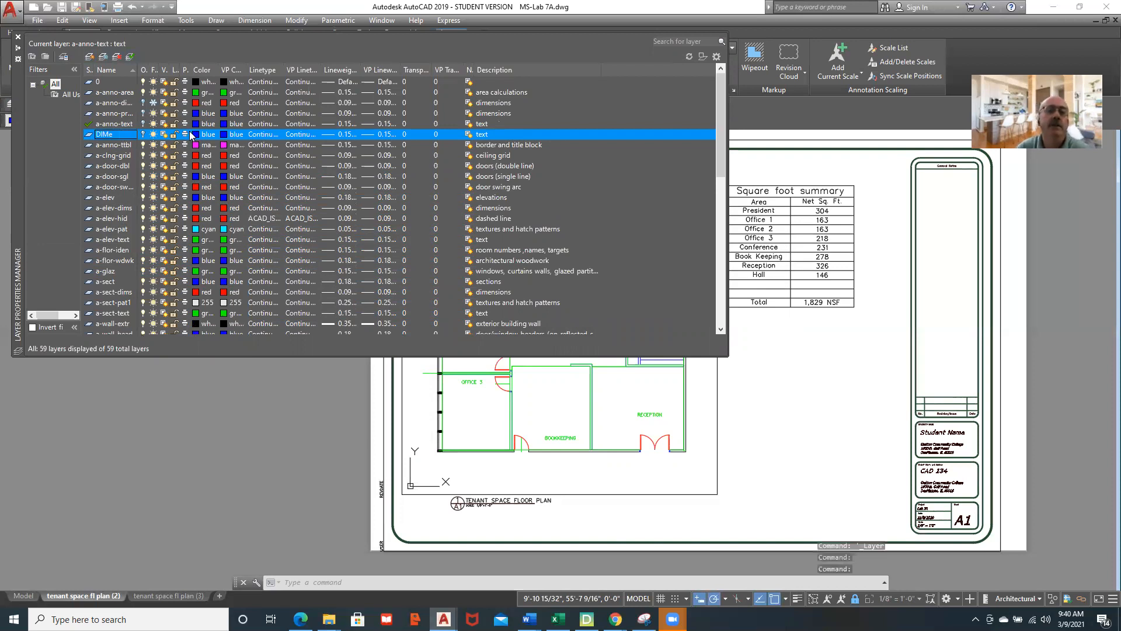
pyautogui.click(193, 132)
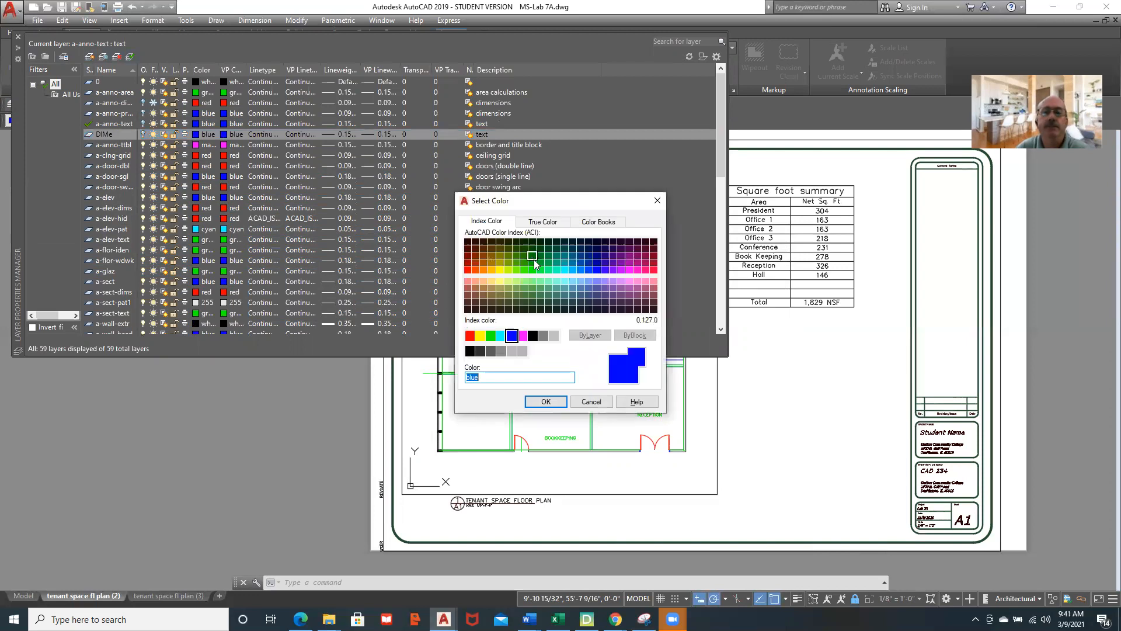
pyautogui.click(532, 255)
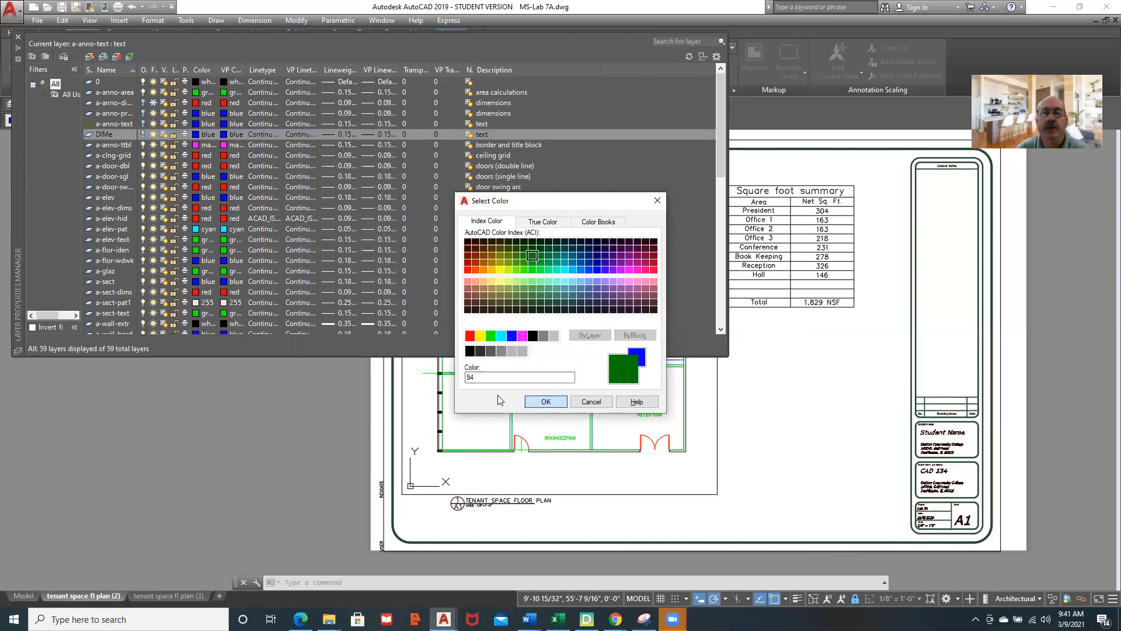
pyautogui.click(545, 402)
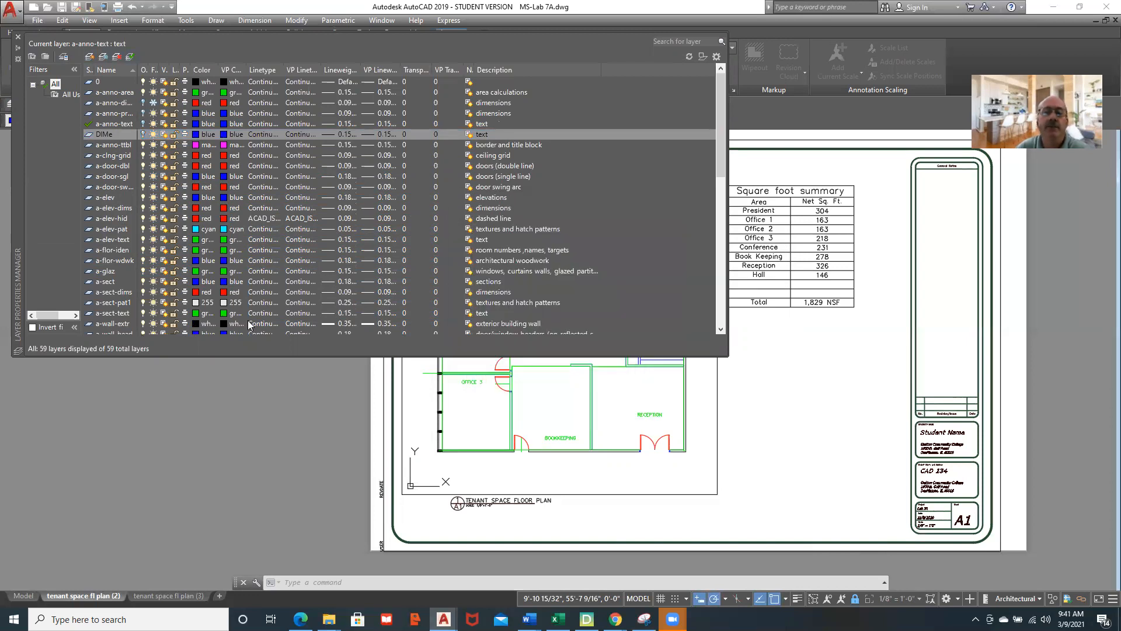
# Make the DIMe layer current, choose to keep the current layer on, and close the Layer Properties Manager
pyautogui.click(128, 59)
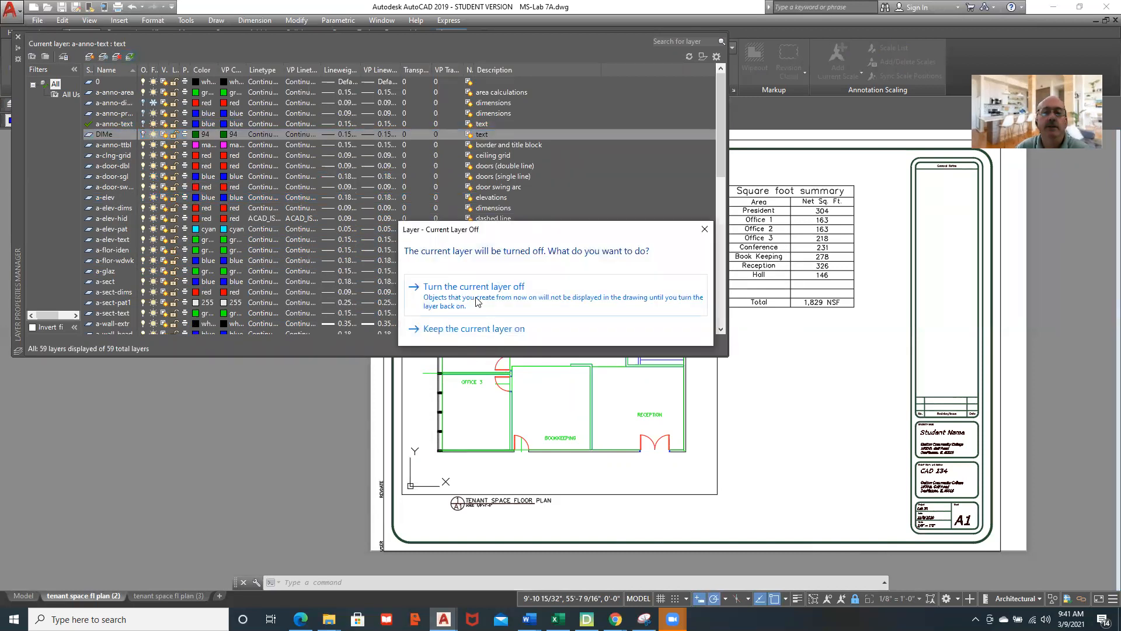
pyautogui.click(467, 329)
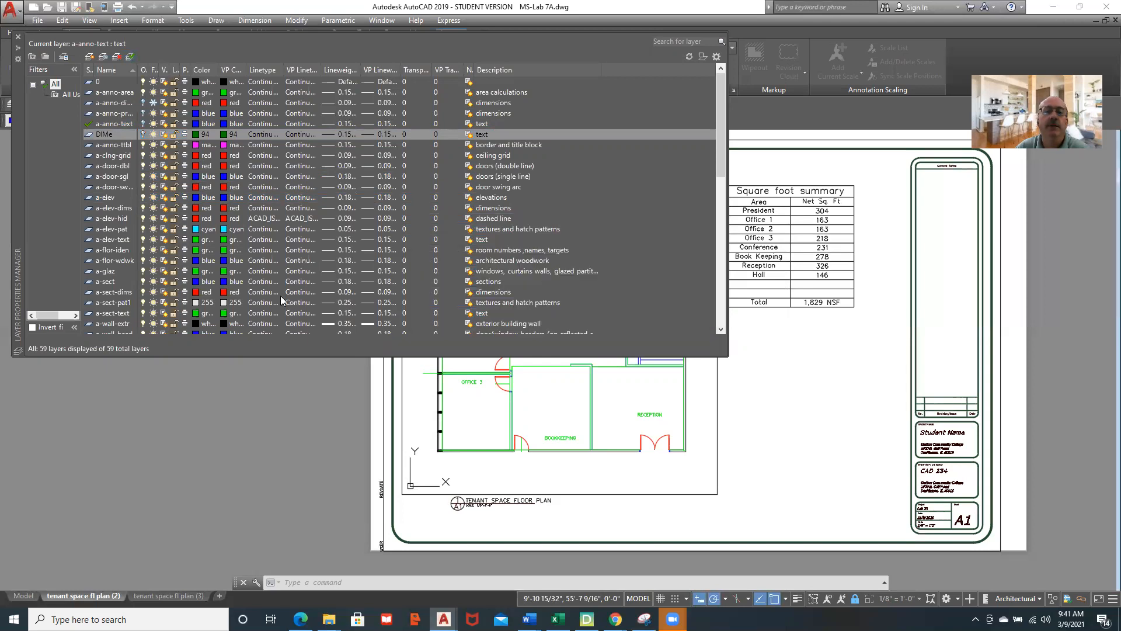
pyautogui.click(17, 38)
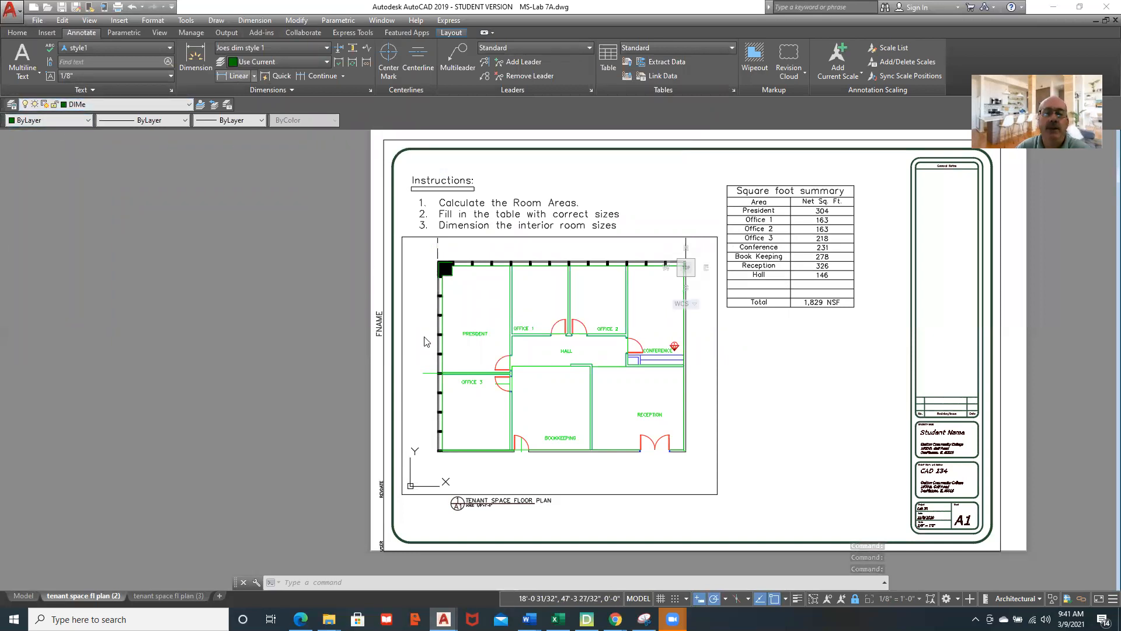
# Add a linear dimension between the floor plan's two bottom outer corners, placing the dimension line below the wall
pyautogui.click(235, 76)
pyautogui.click(438, 451)
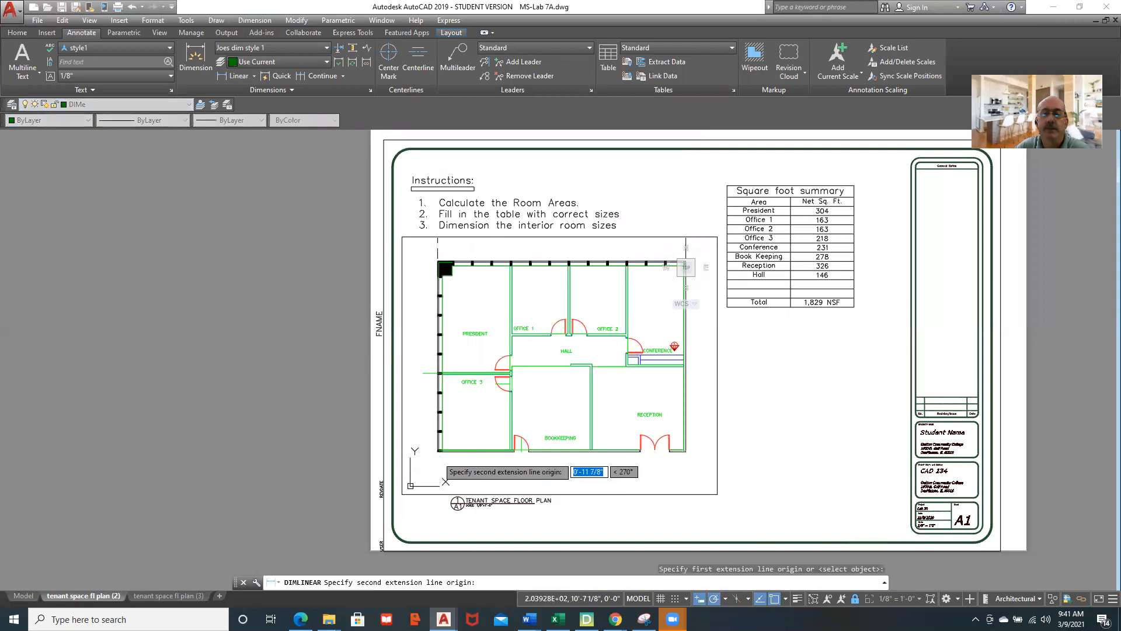
pyautogui.click(686, 451)
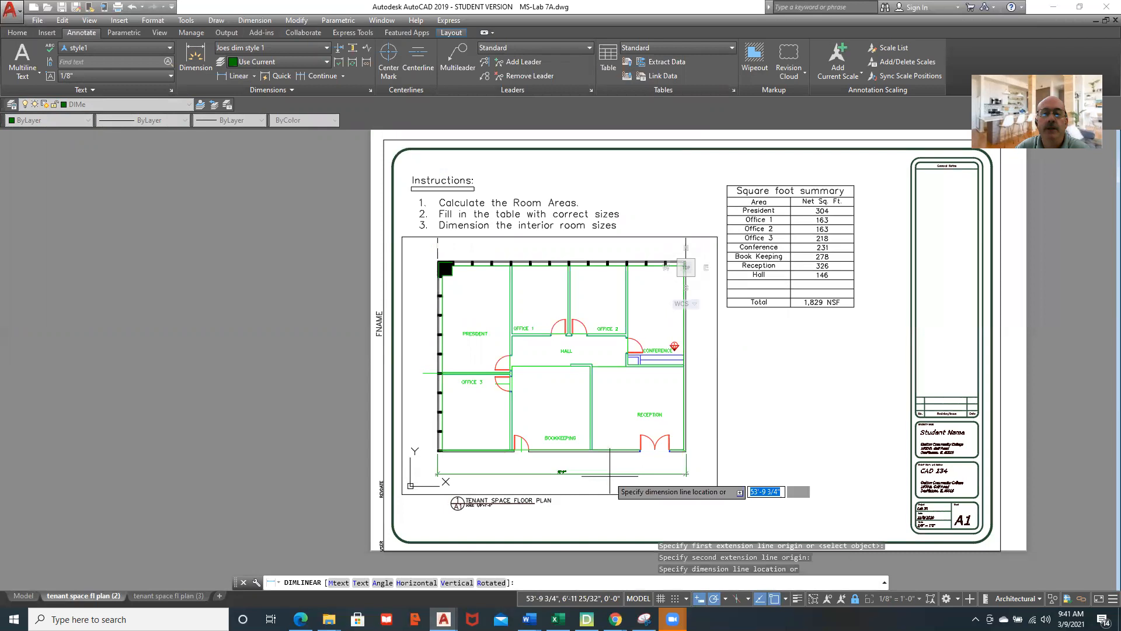
pyautogui.click(608, 477)
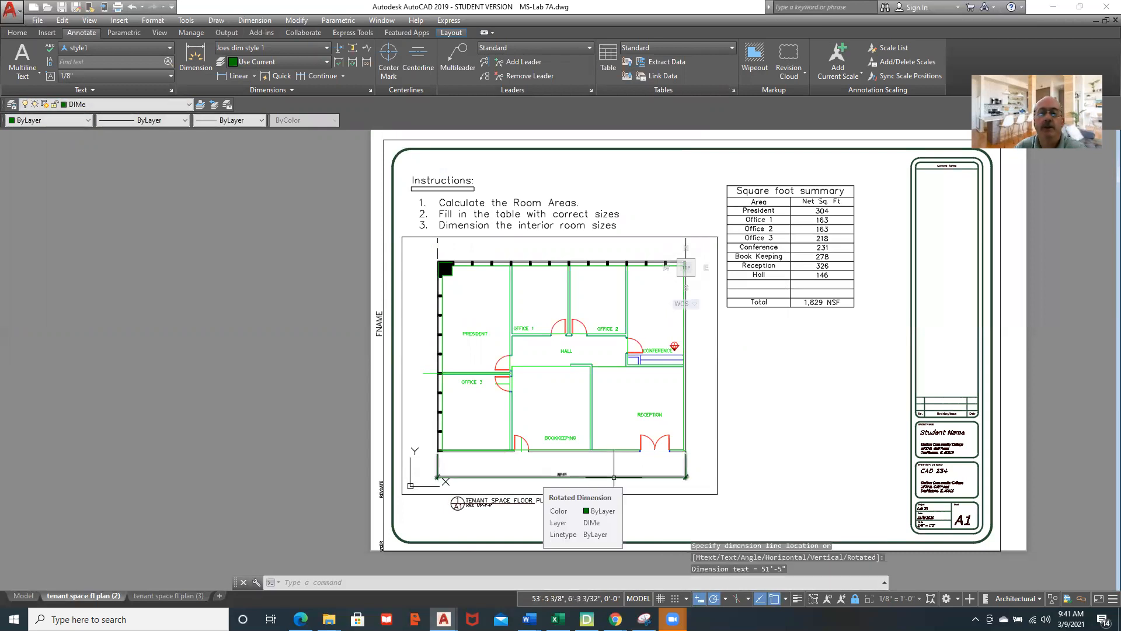
pyautogui.press('Return')
pyautogui.press('Escape')
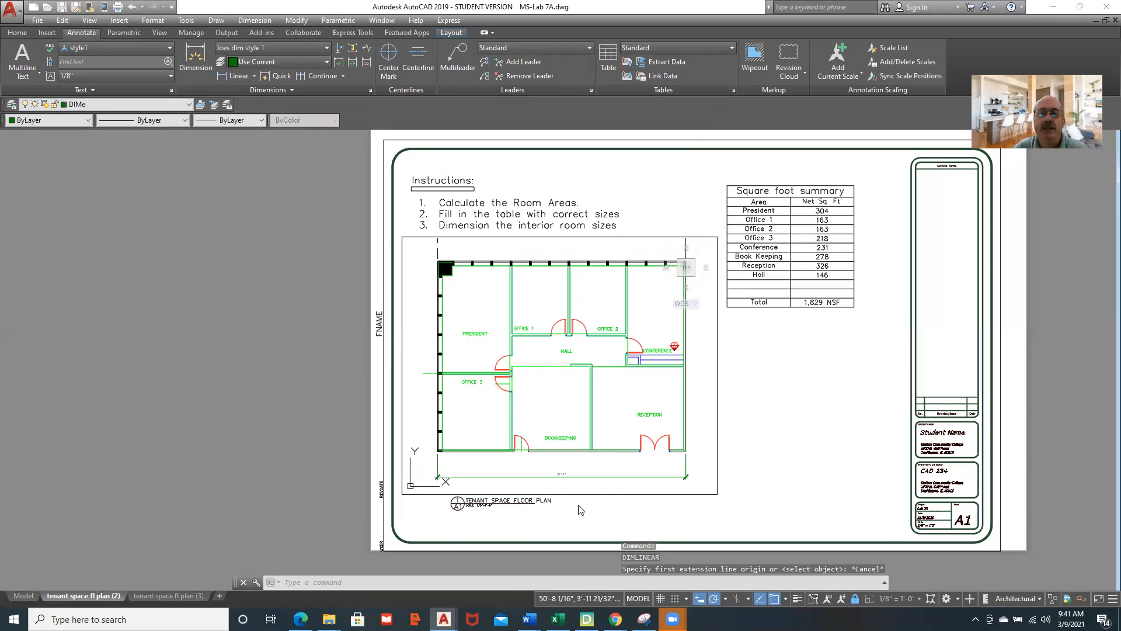
# Modify the current dimension style to a text height of 1/8" and close the Dimension Style Manager
pyautogui.scroll(4, 581, 505)
pyautogui.scroll(4, 572, 489)
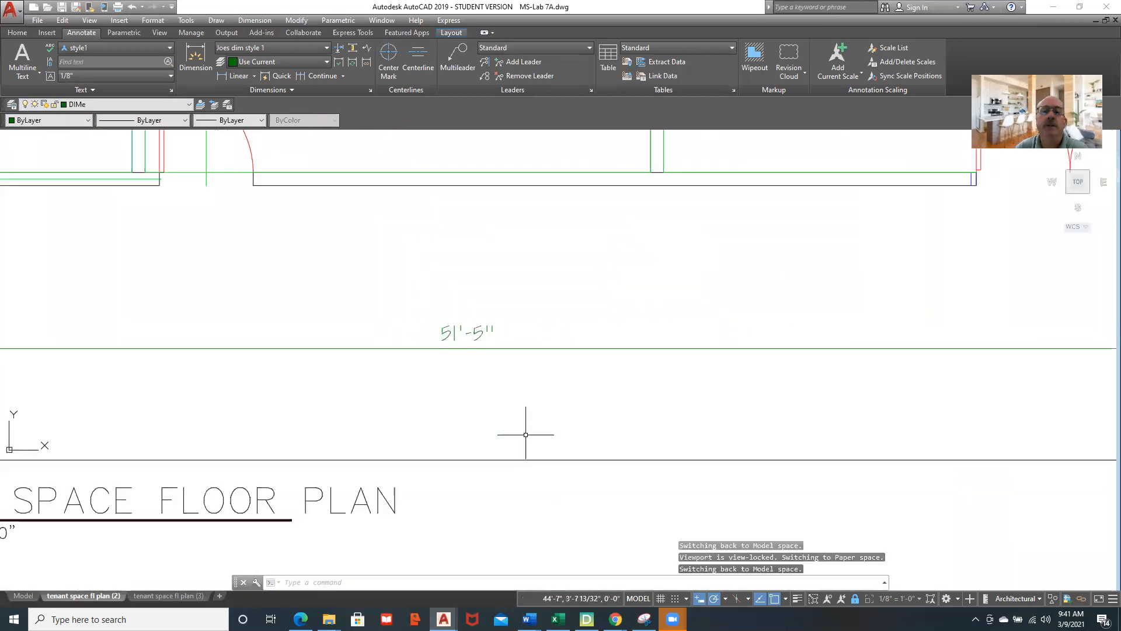
pyautogui.scroll(-5, 526, 434)
pyautogui.scroll(-2, 589, 440)
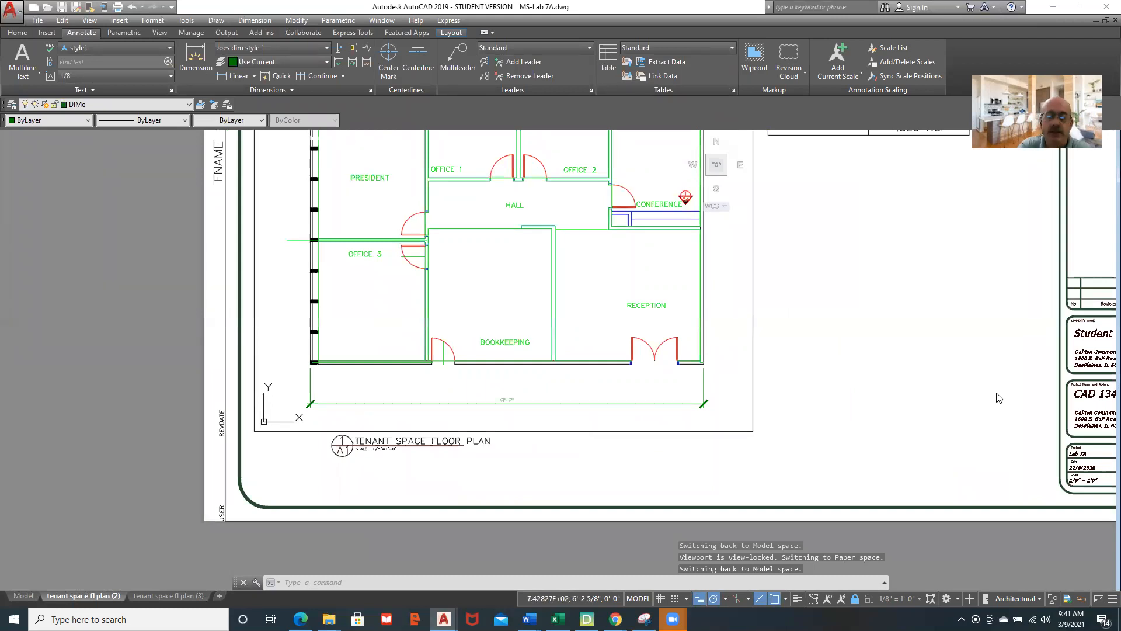
pyautogui.write('ddim')
pyautogui.press('Return')
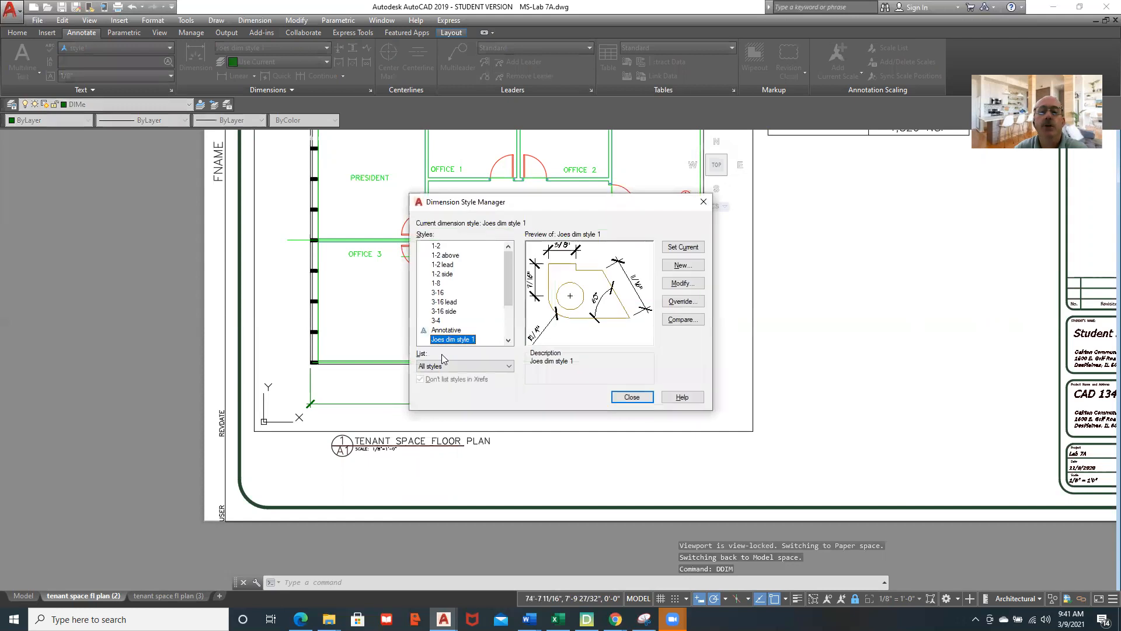
pyautogui.click(683, 284)
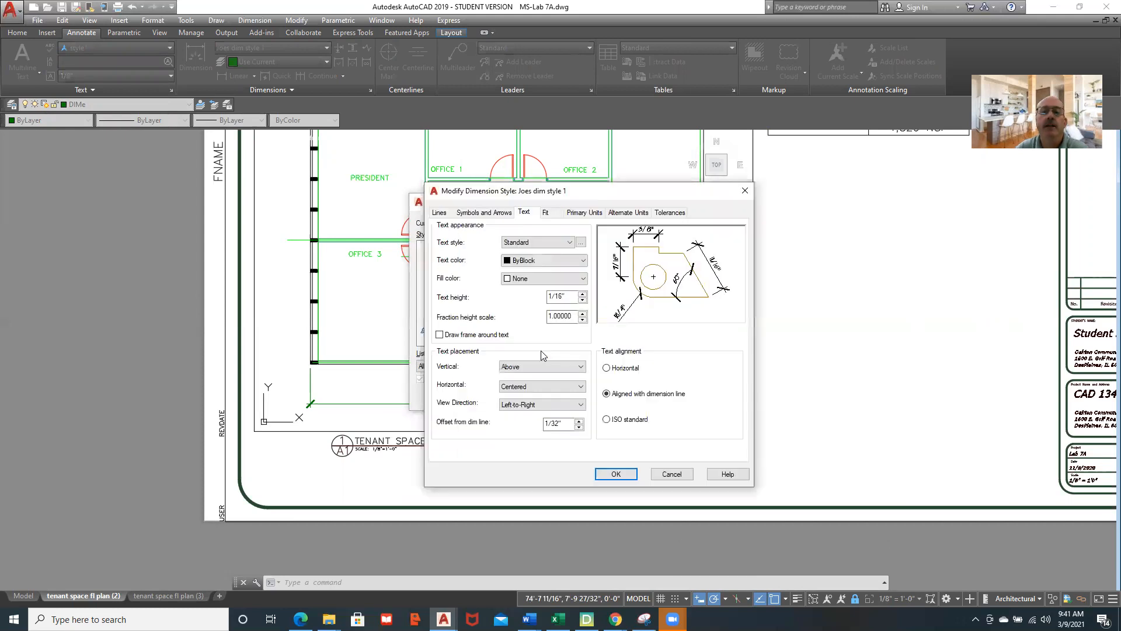
pyautogui.moveTo(569, 297); pyautogui.dragTo(530, 301)
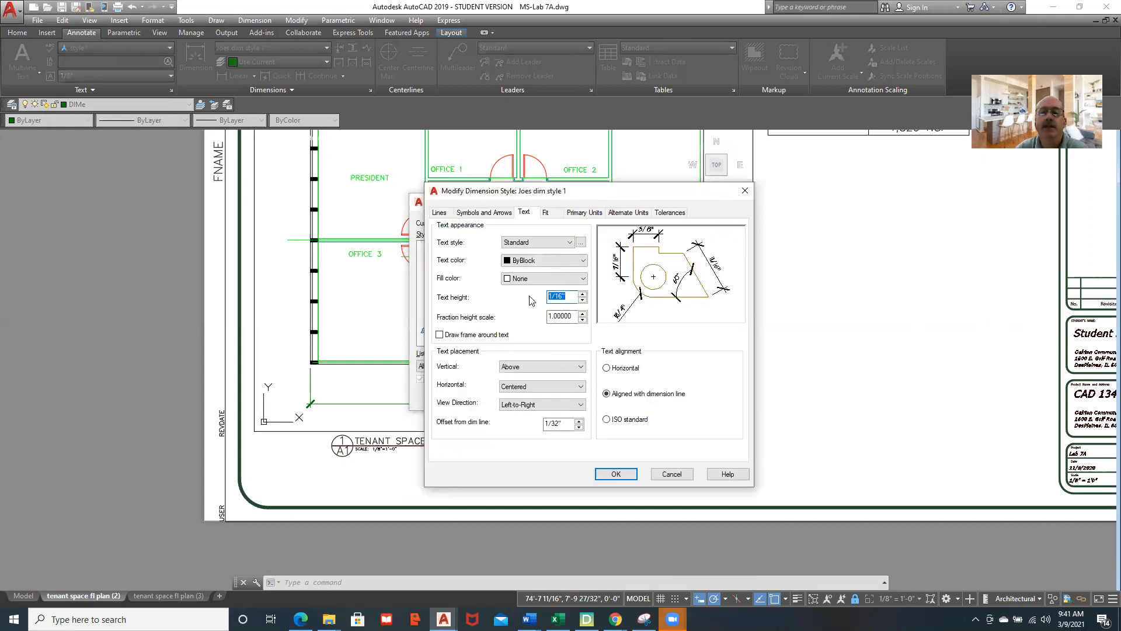
pyautogui.write('1/4"')
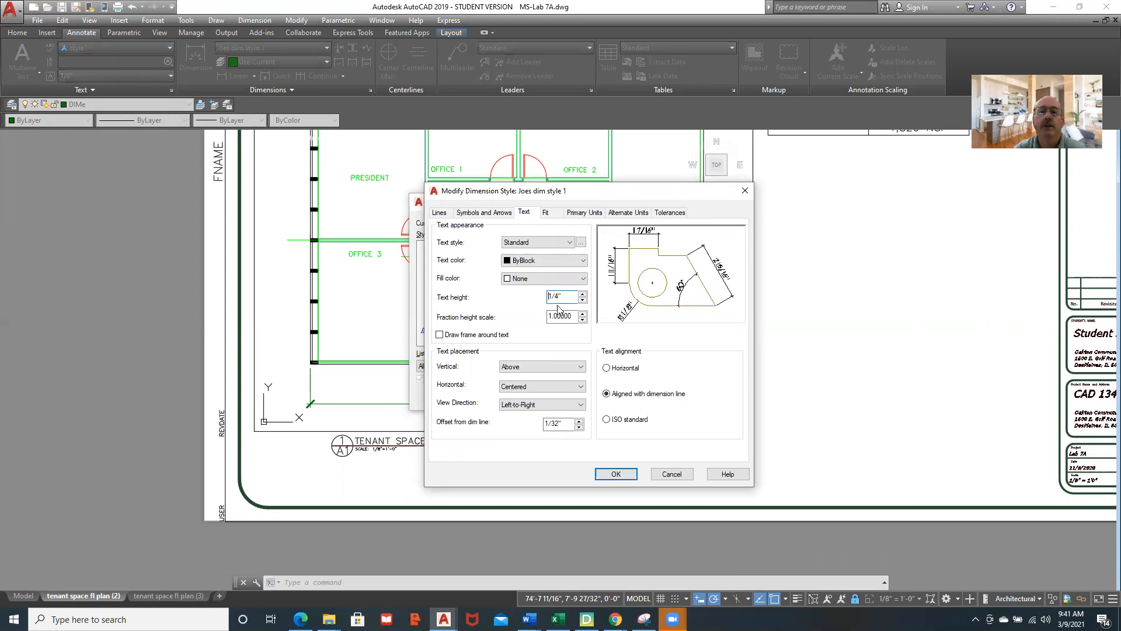
pyautogui.moveTo(567, 297); pyautogui.dragTo(523, 298)
pyautogui.write('1/8"')
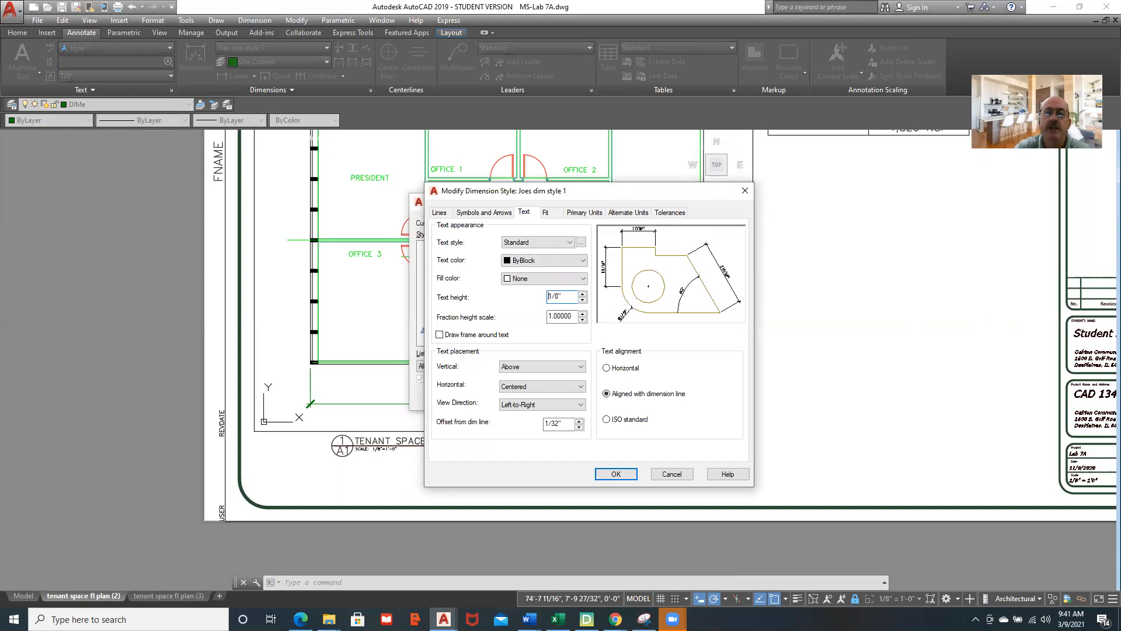
pyautogui.click(611, 474)
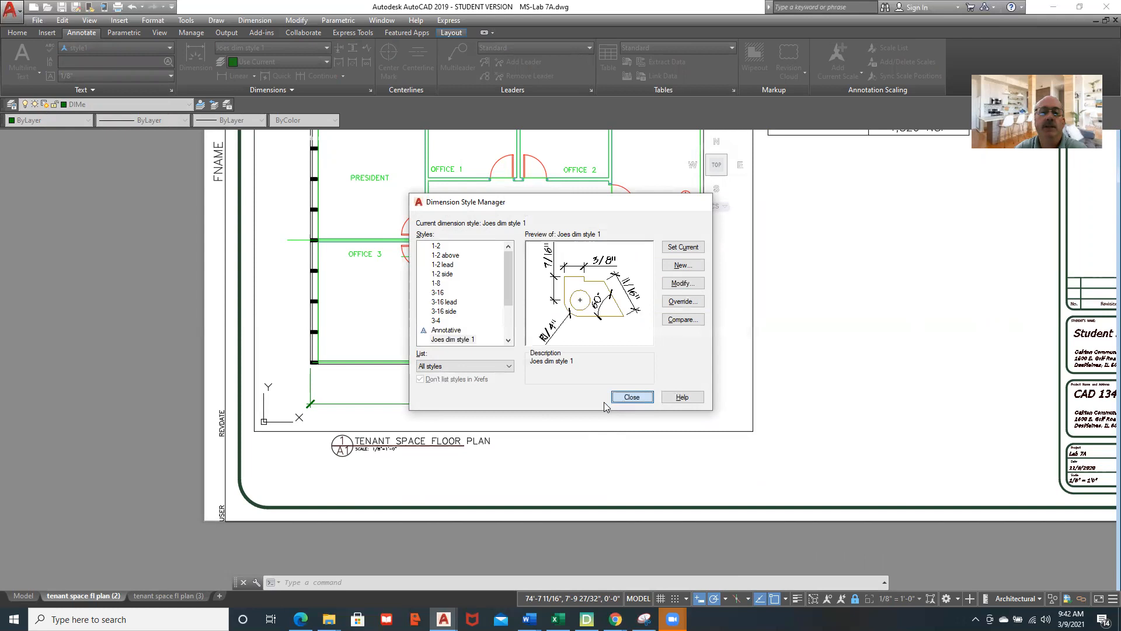
pyautogui.click(630, 397)
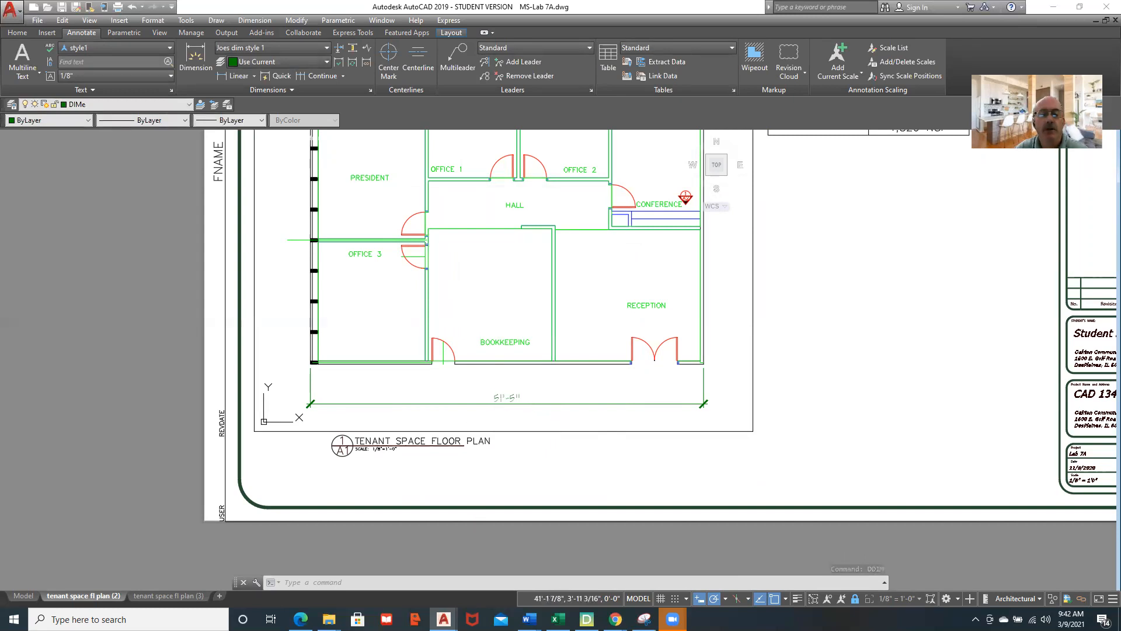
# Switch to the Module 7 PDF in Chrome and review the instructions for creating the dimension style, through Figure 7-9
pyautogui.click(301, 620)
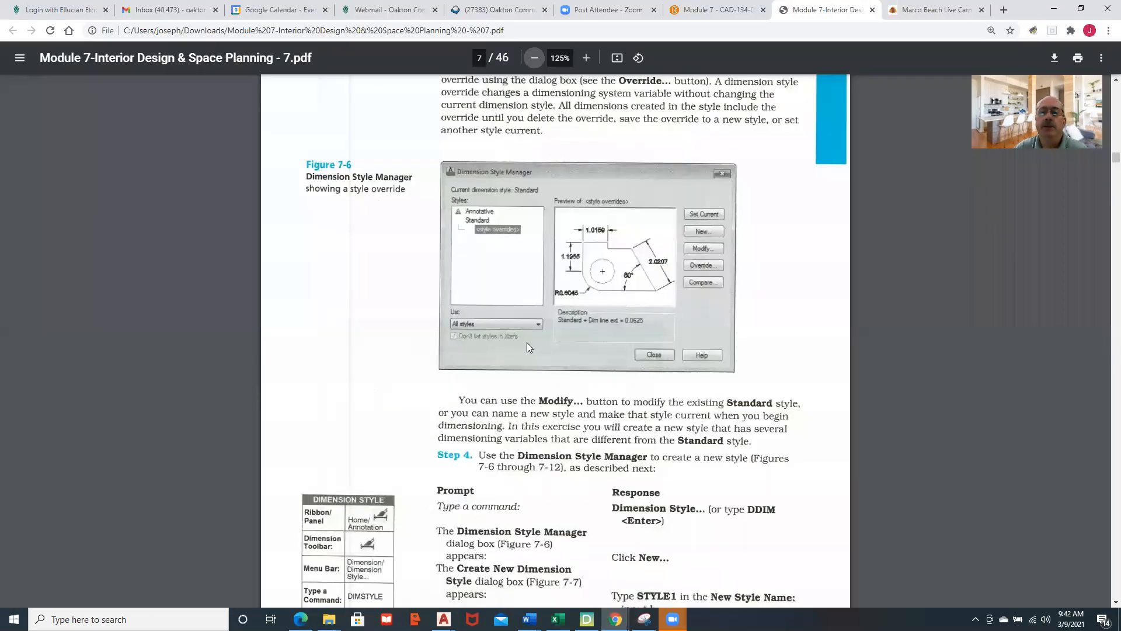
pyautogui.scroll(-2, 527, 342)
pyautogui.scroll(-3, 540, 339)
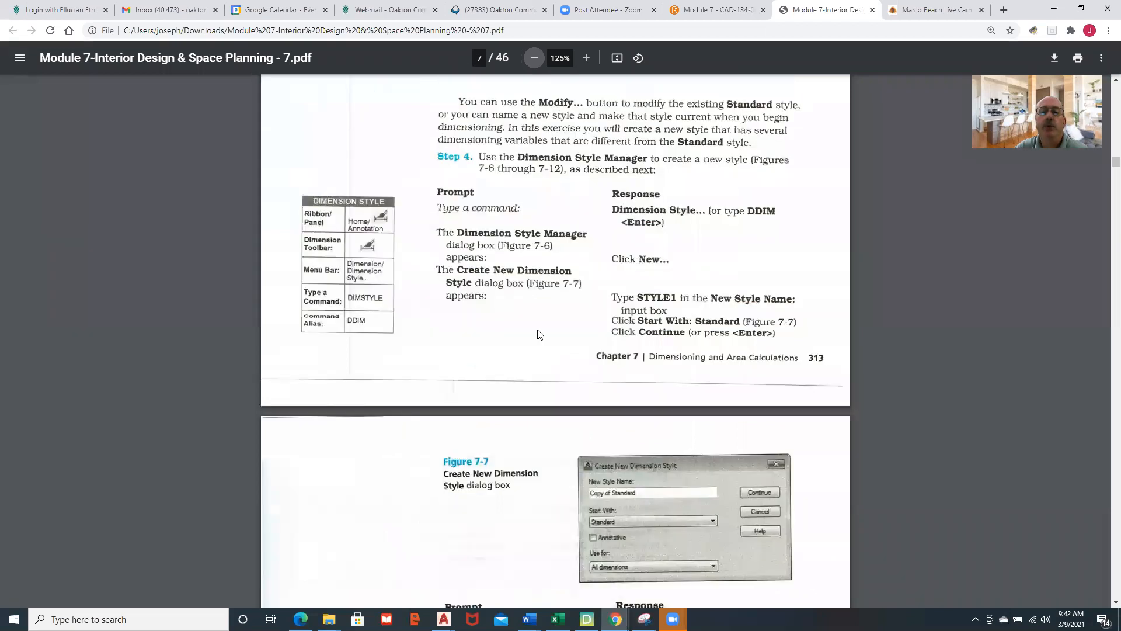
pyautogui.scroll(-3, 539, 334)
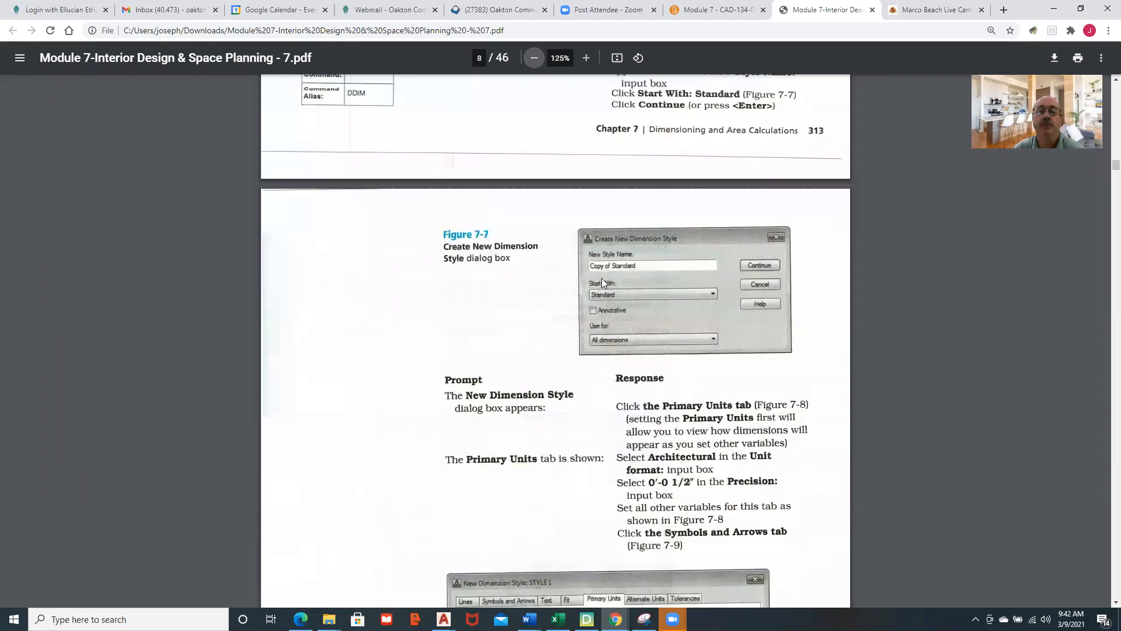
pyautogui.scroll(-2, 570, 289)
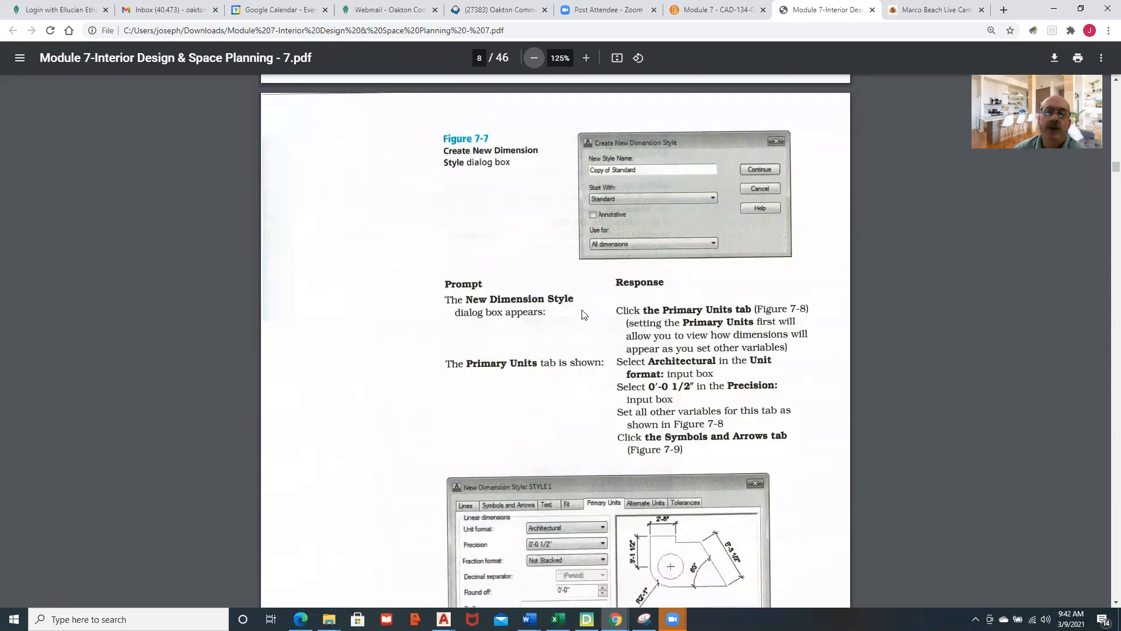
pyautogui.scroll(-1, 590, 305)
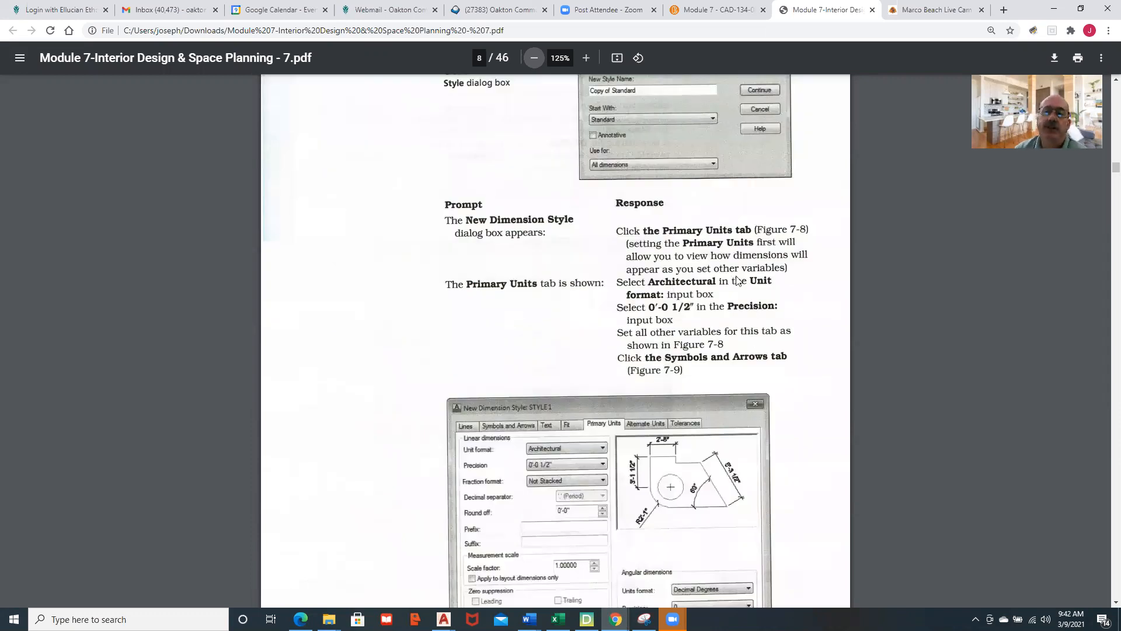
pyautogui.scroll(-1, 817, 447)
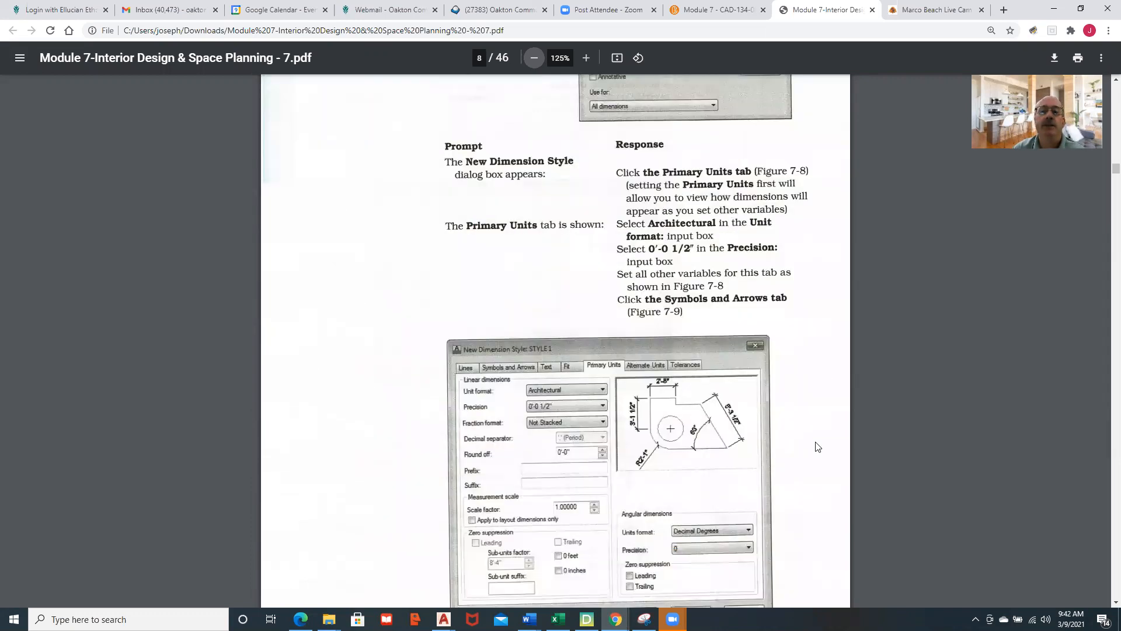
pyautogui.scroll(-1, 817, 447)
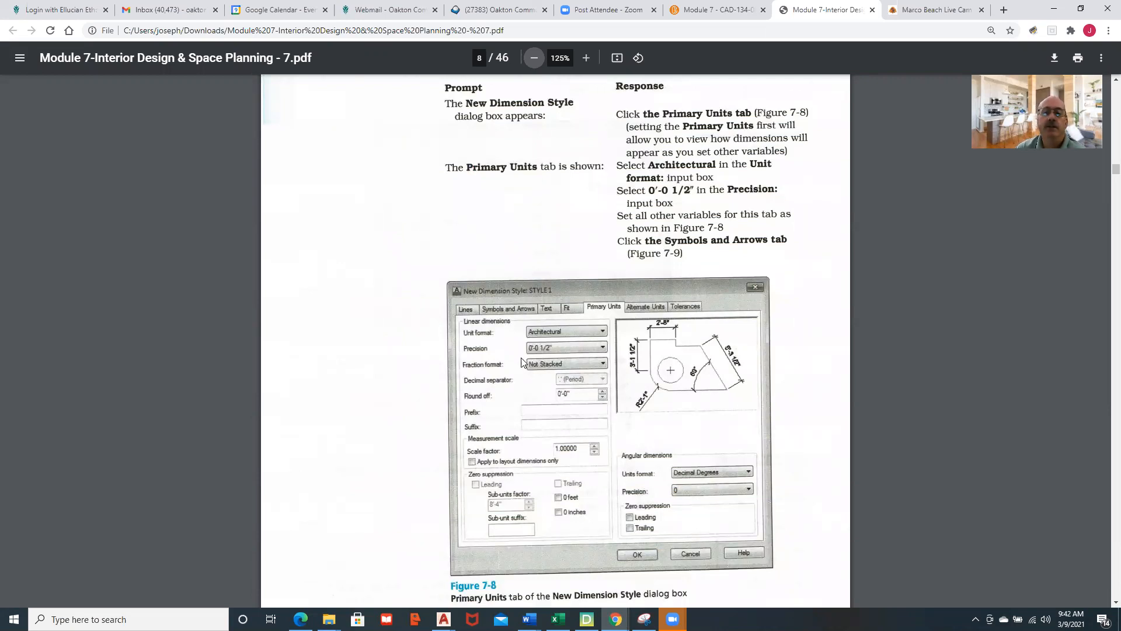
pyautogui.scroll(-3, 524, 357)
pyautogui.scroll(-5, 523, 356)
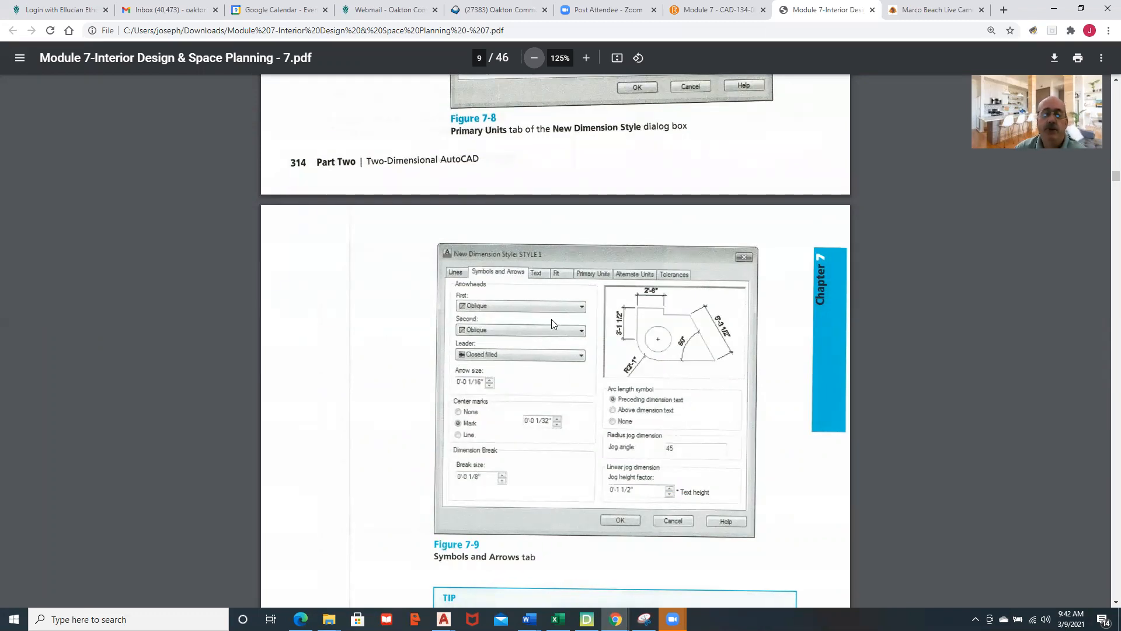
# Review the textbook's Symbols and Arrows, Lines, Text and Fit settings for the new dimension style, through Figure 7-12
pyautogui.scroll(-3, 511, 320)
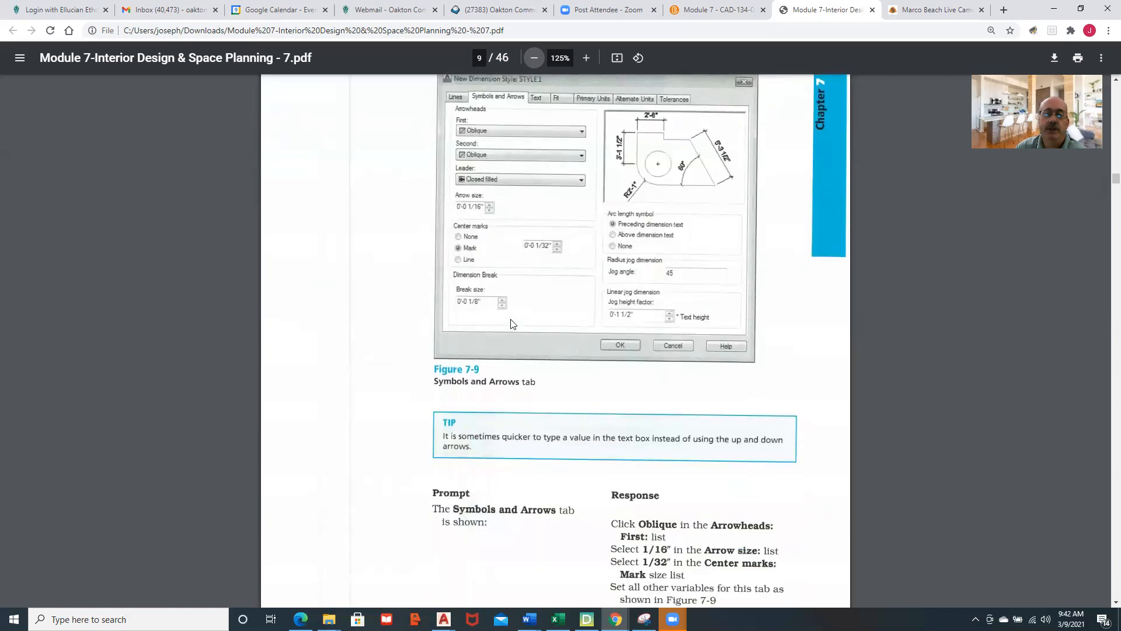
pyautogui.scroll(-10, 512, 322)
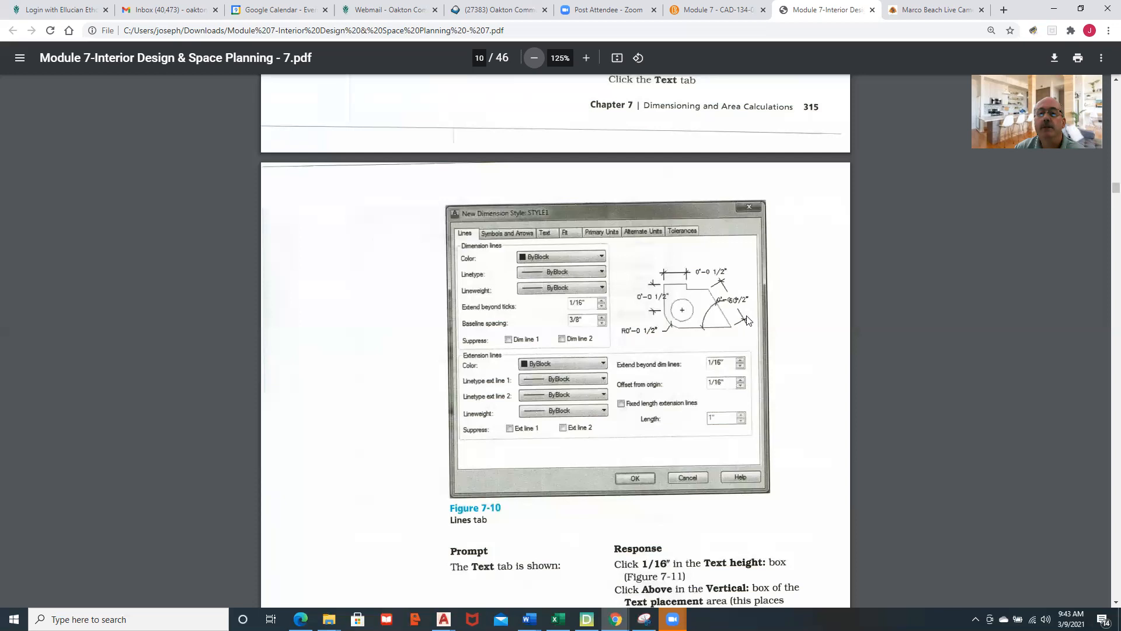
pyautogui.scroll(-1, 547, 482)
pyautogui.scroll(-10, 547, 479)
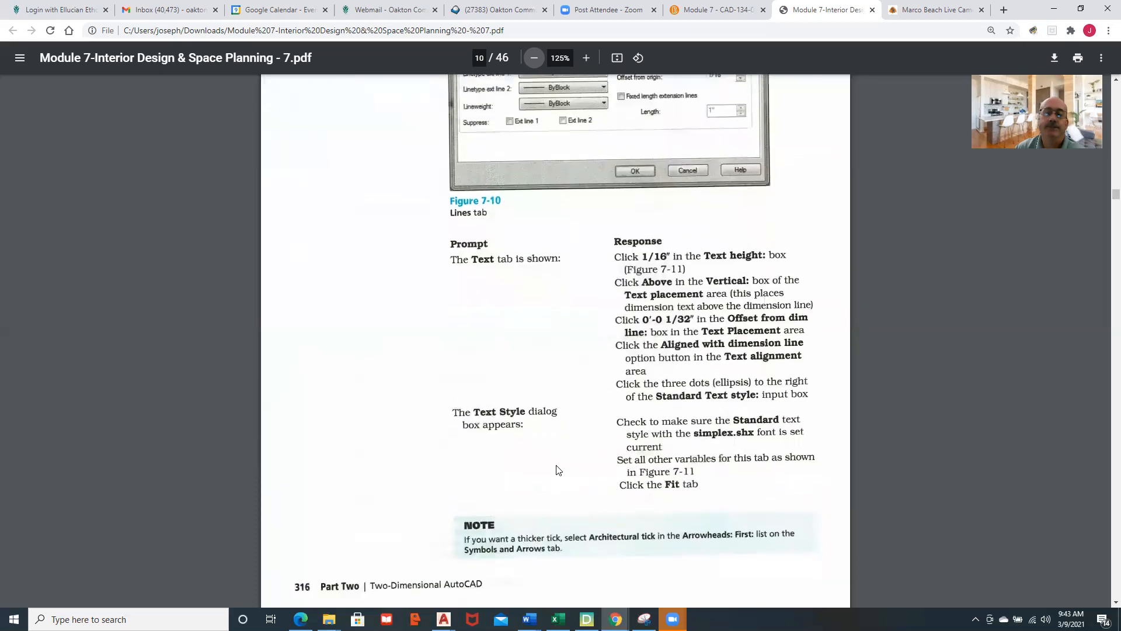
pyautogui.scroll(-3, 561, 459)
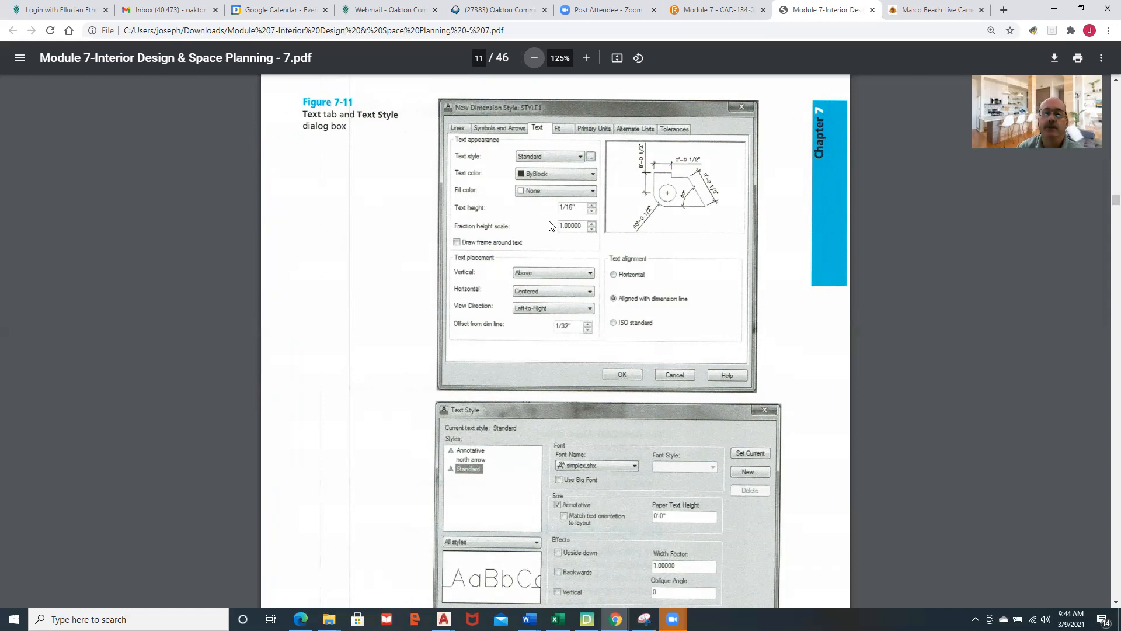
pyautogui.scroll(-2, 514, 290)
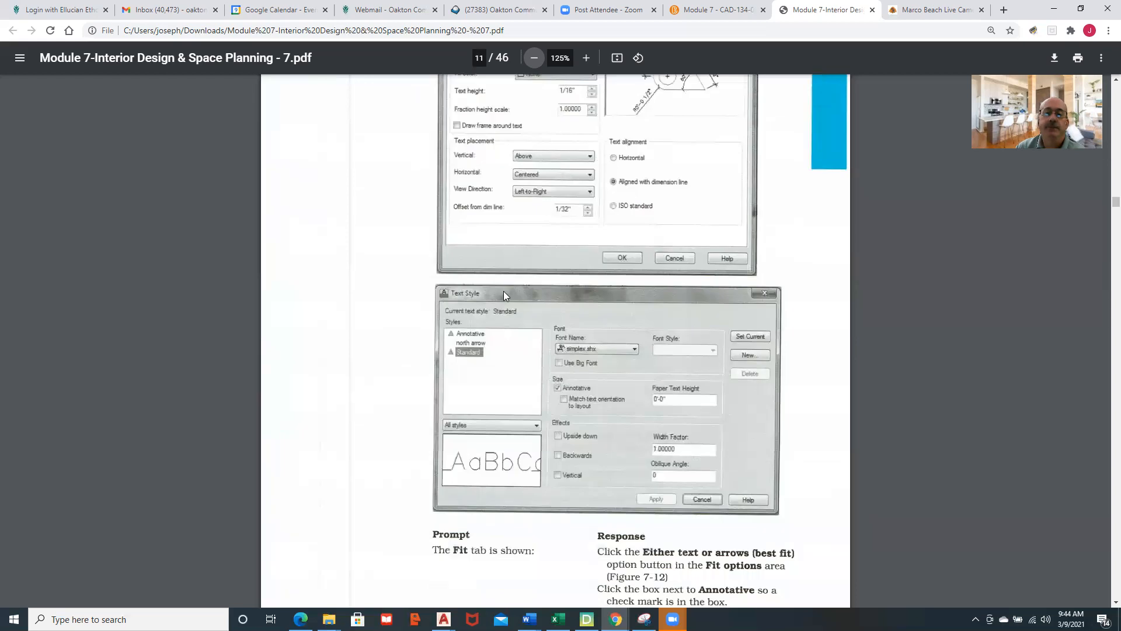
pyautogui.scroll(-3, 504, 298)
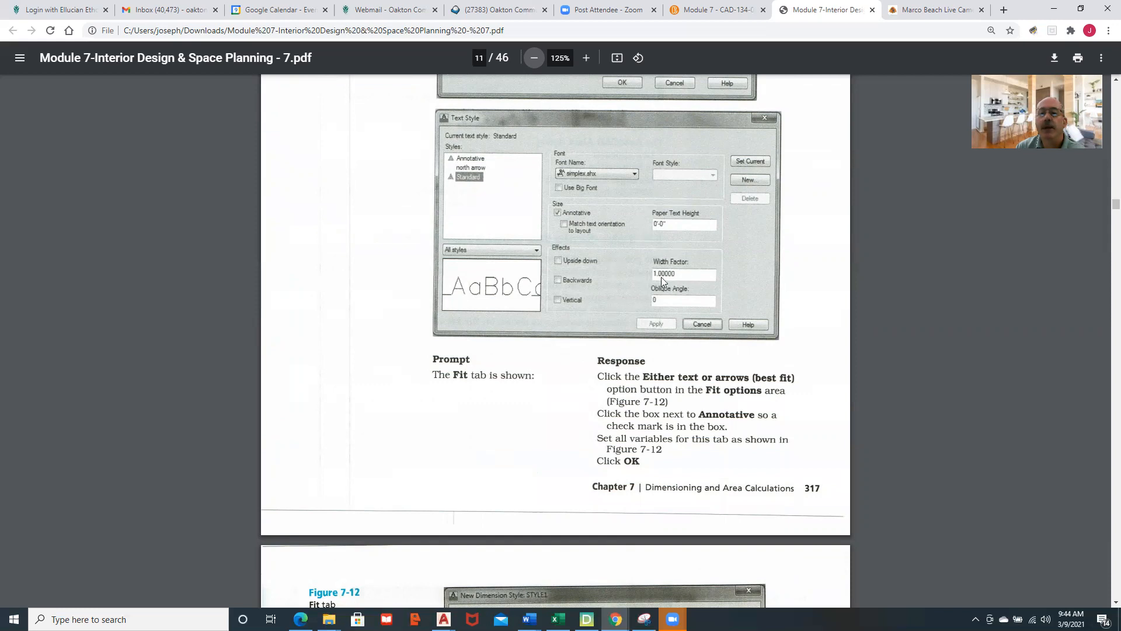
pyautogui.scroll(-5, 606, 349)
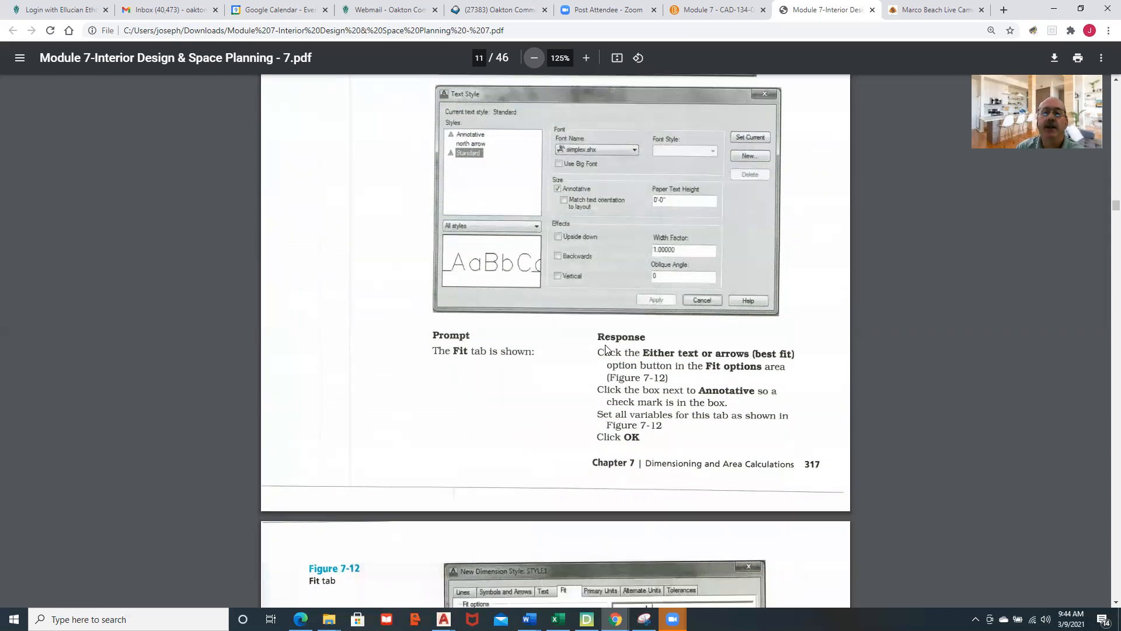
pyautogui.scroll(-2, 606, 350)
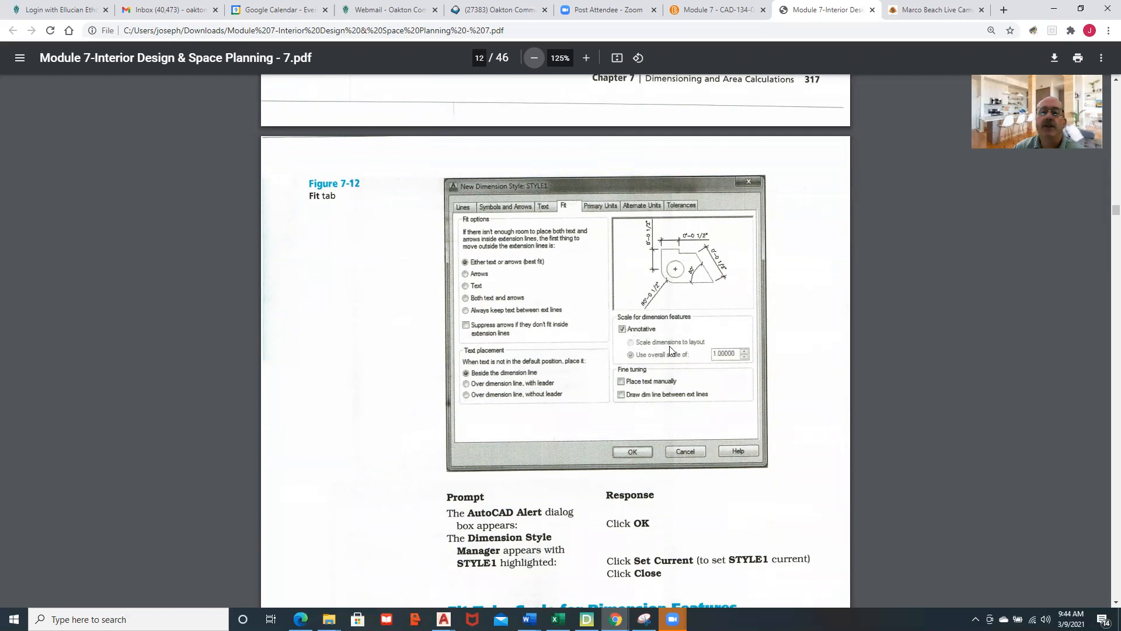
# Read the textbook's explanation of the overall scale factor (DIMSCALE) and its relation to plotted text height
pyautogui.scroll(-6, 626, 362)
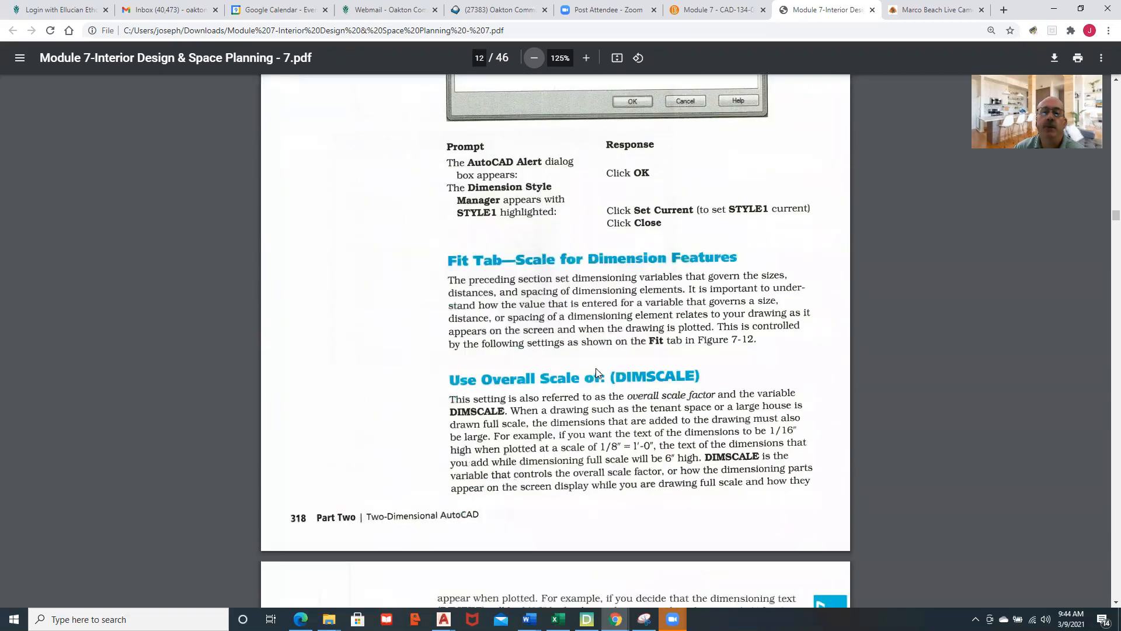
pyautogui.scroll(-4, 596, 368)
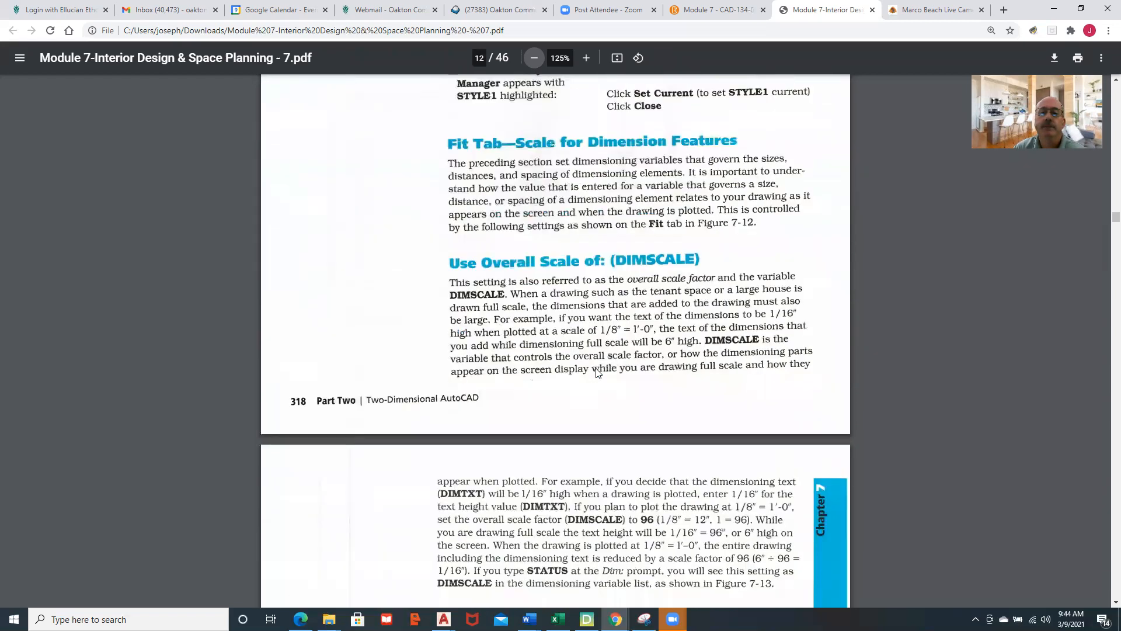
pyautogui.scroll(-2, 598, 373)
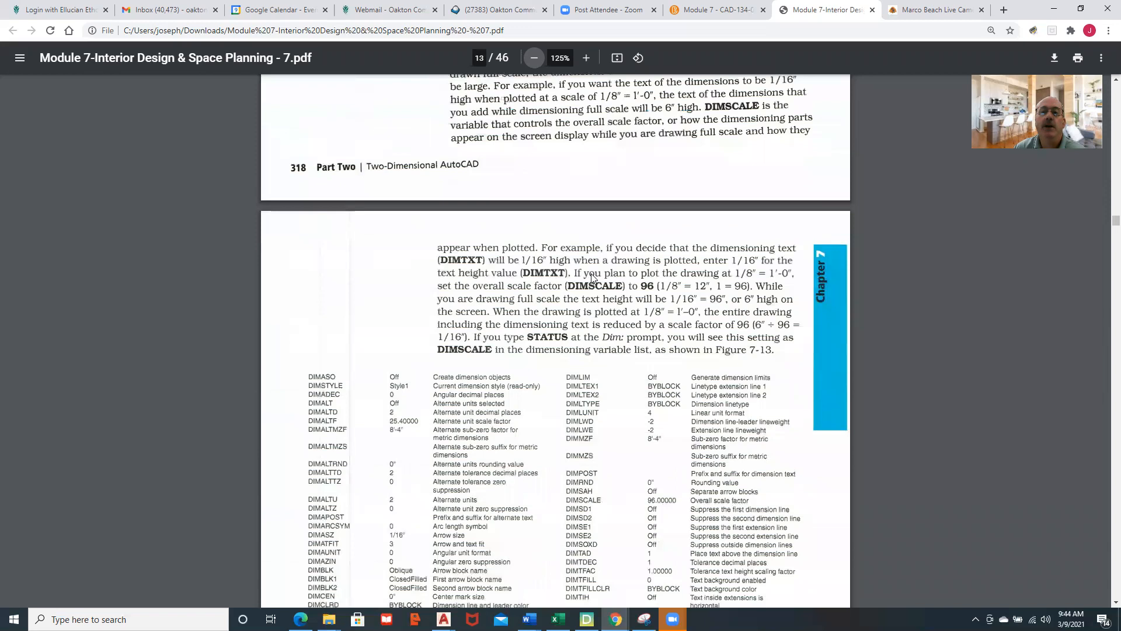
pyautogui.scroll(1, 585, 220)
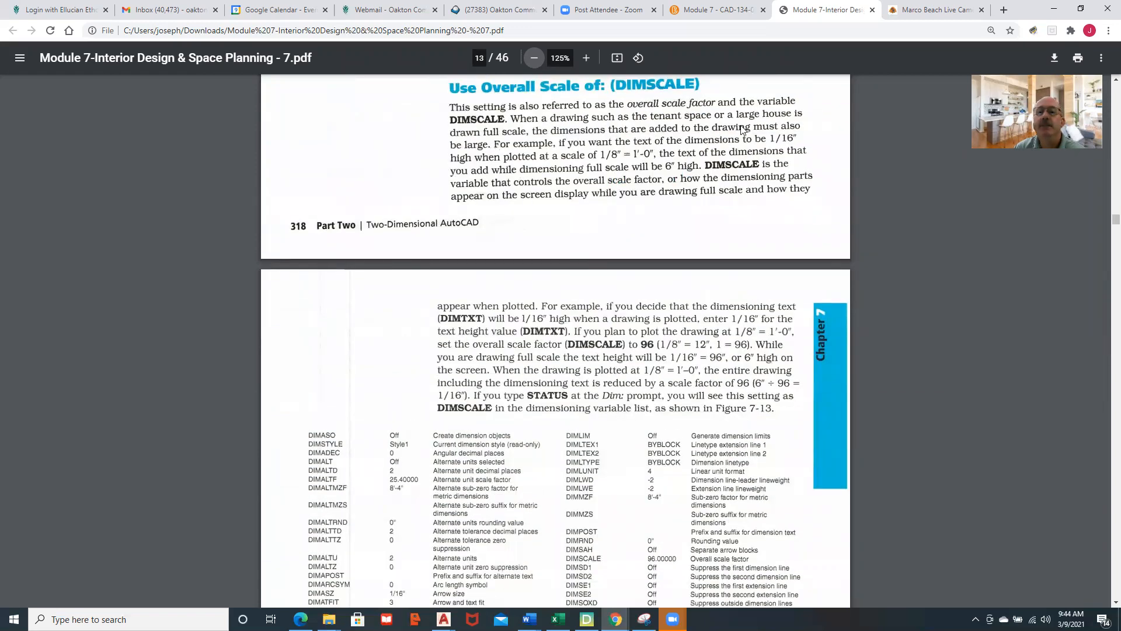
pyautogui.scroll(2, 637, 173)
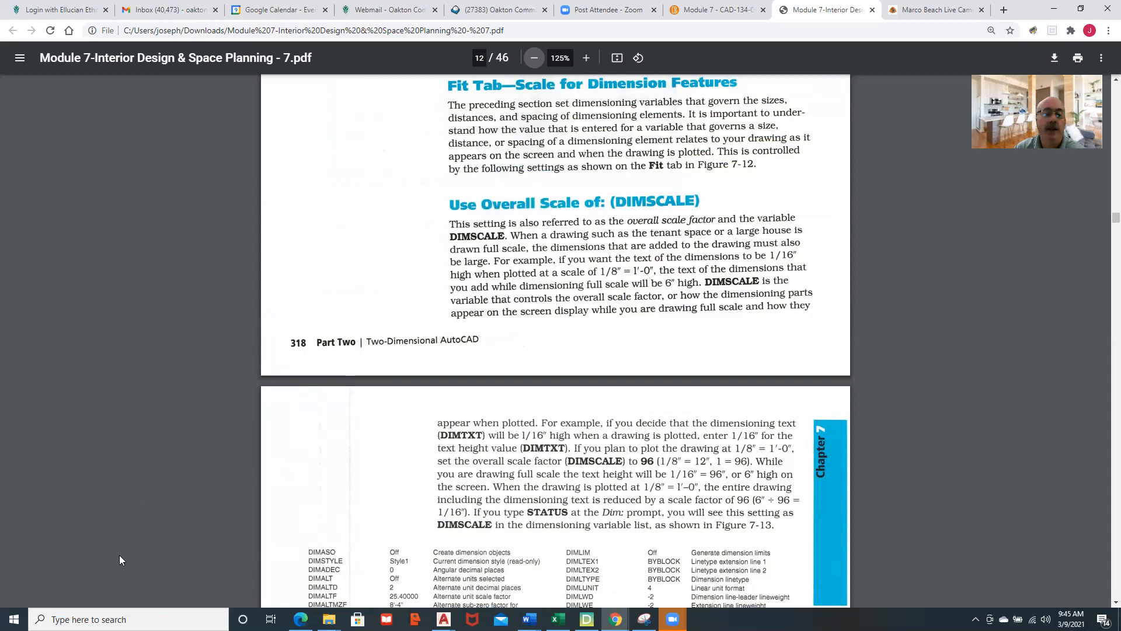
# Open Calculator, divide 12 by 0.125 to check the 1/8" scale factor, and minimize it
pyautogui.click(117, 619)
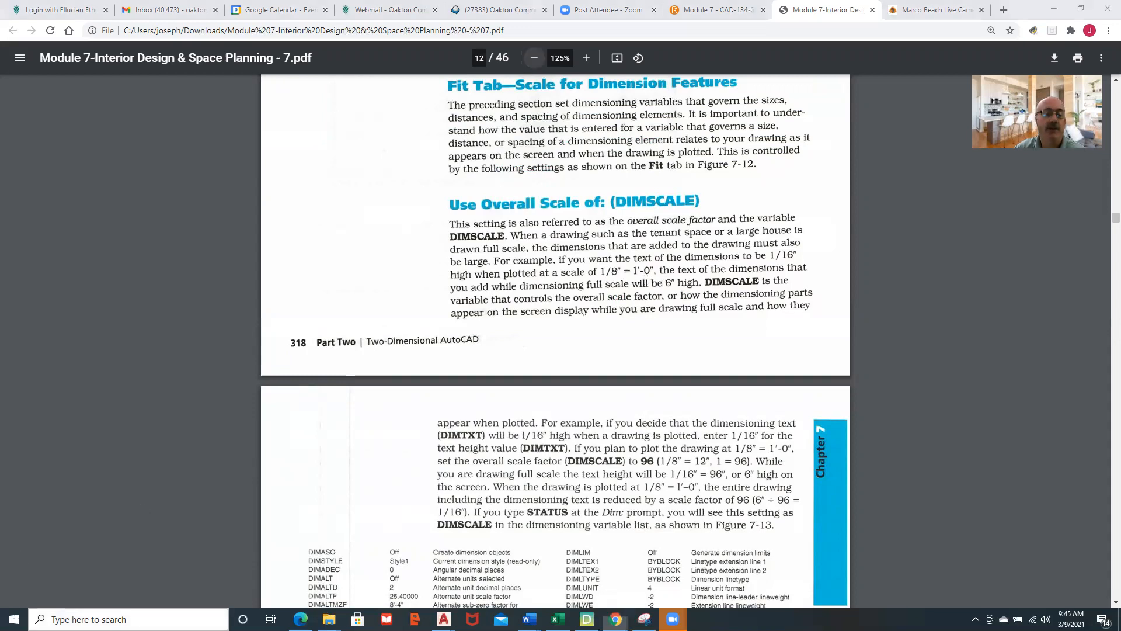
pyautogui.write('calc')
pyautogui.press('Return')
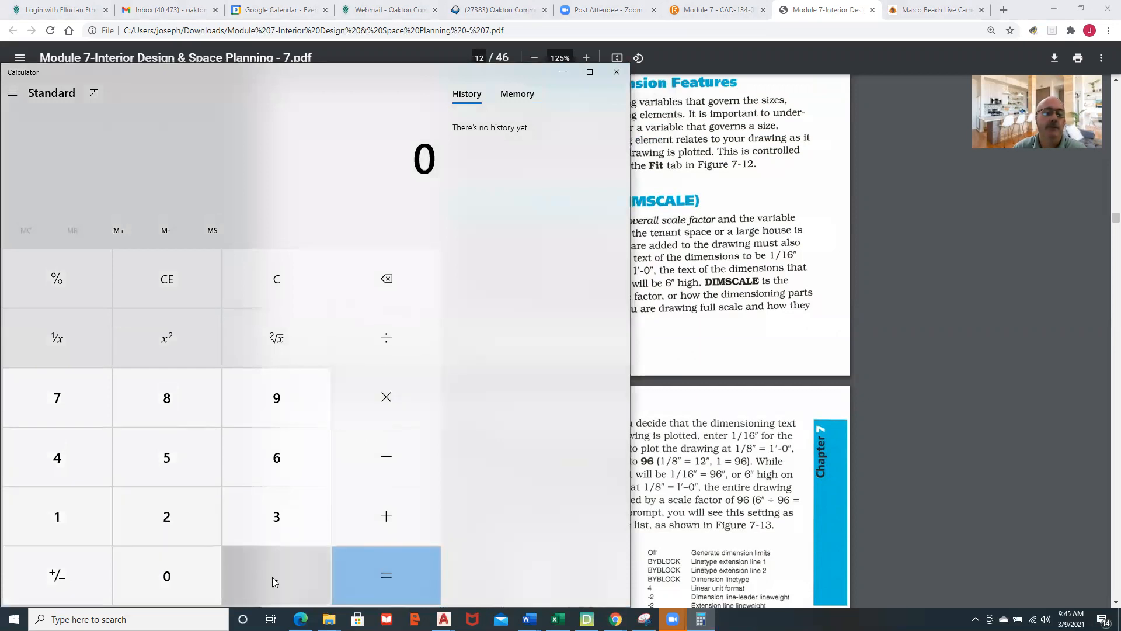
pyautogui.click(59, 514)
pyautogui.click(166, 514)
pyautogui.click(368, 341)
pyautogui.click(291, 575)
pyautogui.click(35, 508)
pyautogui.click(140, 514)
pyautogui.click(158, 467)
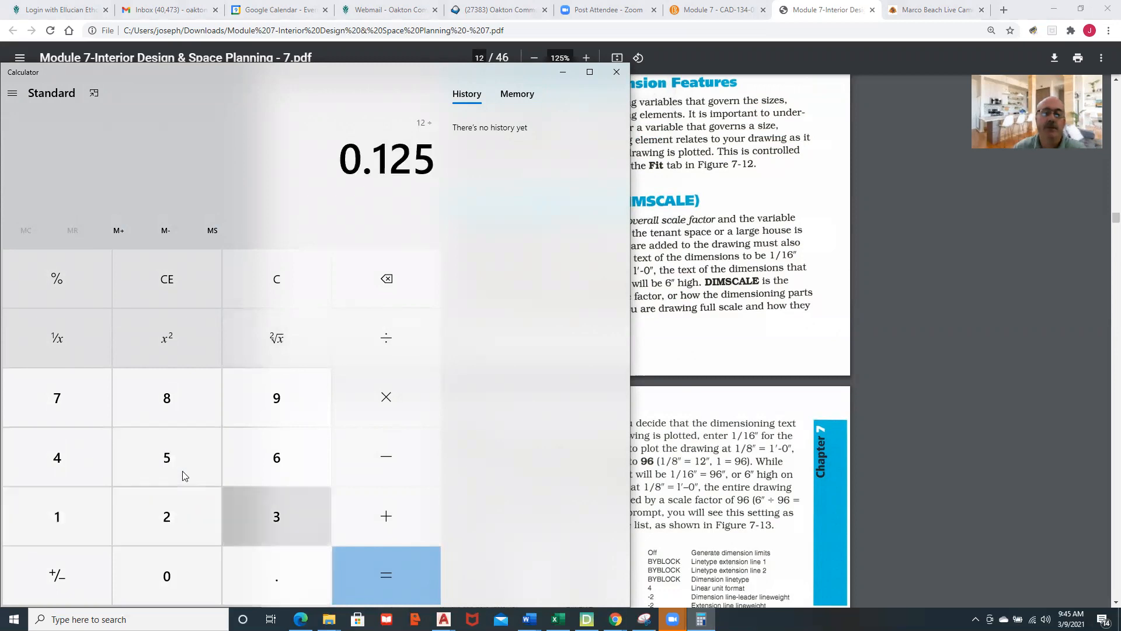
pyautogui.click(398, 581)
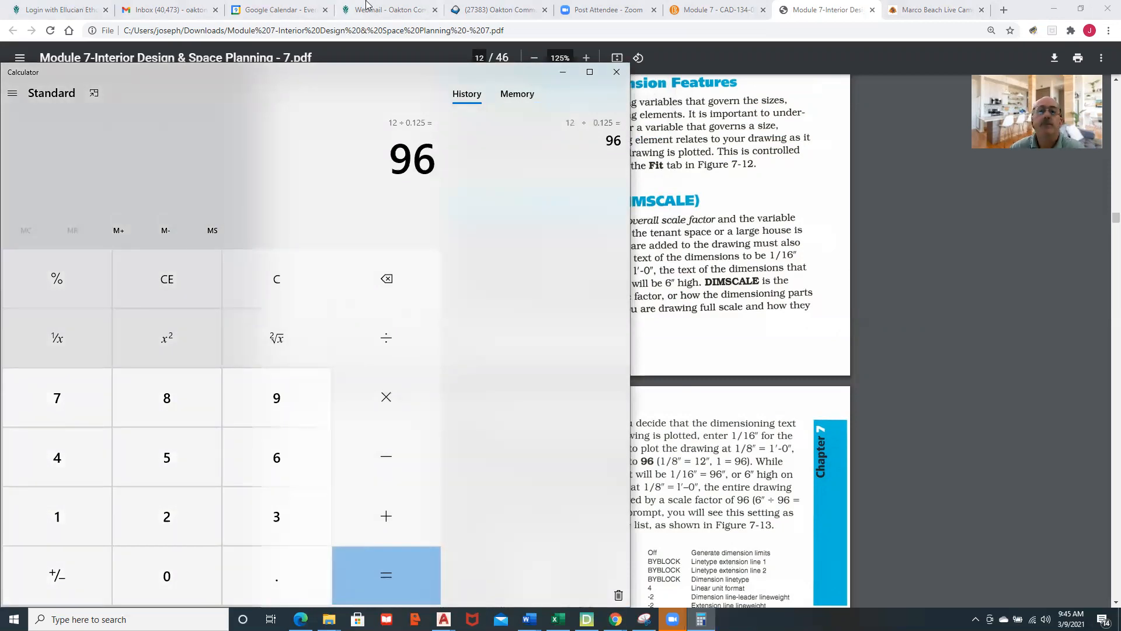
pyautogui.click(562, 71)
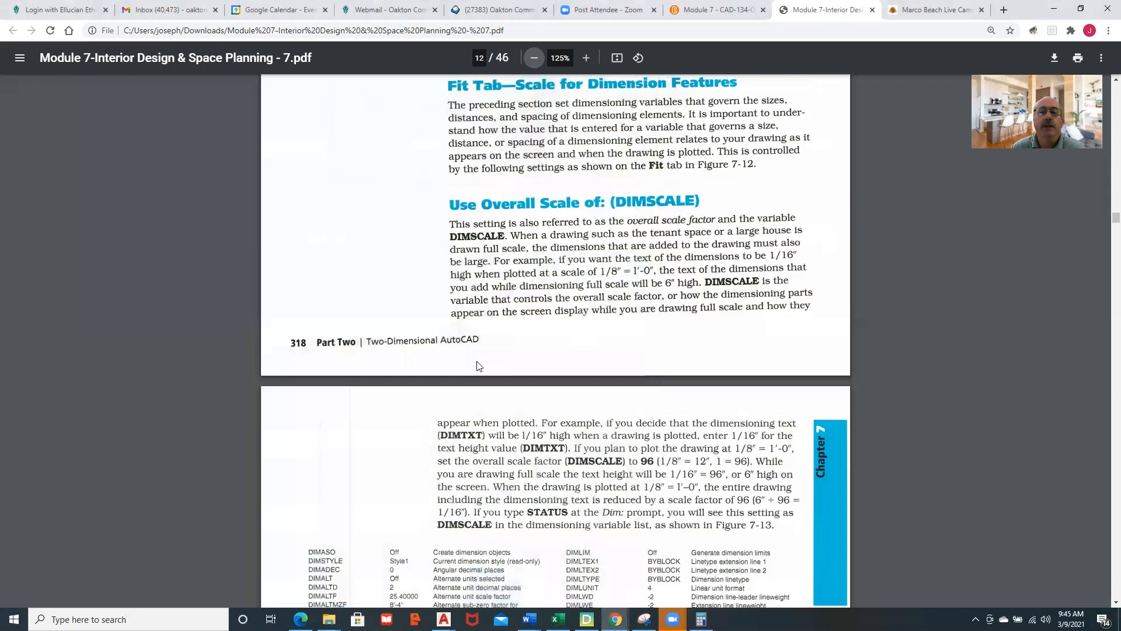
# Examine the dimensioning variables in Figure 7-13, the Annotative section, and the layer and annotation scale instructions in Steps 5 and 6
pyautogui.scroll(-2, 482, 367)
pyautogui.scroll(-4, 481, 367)
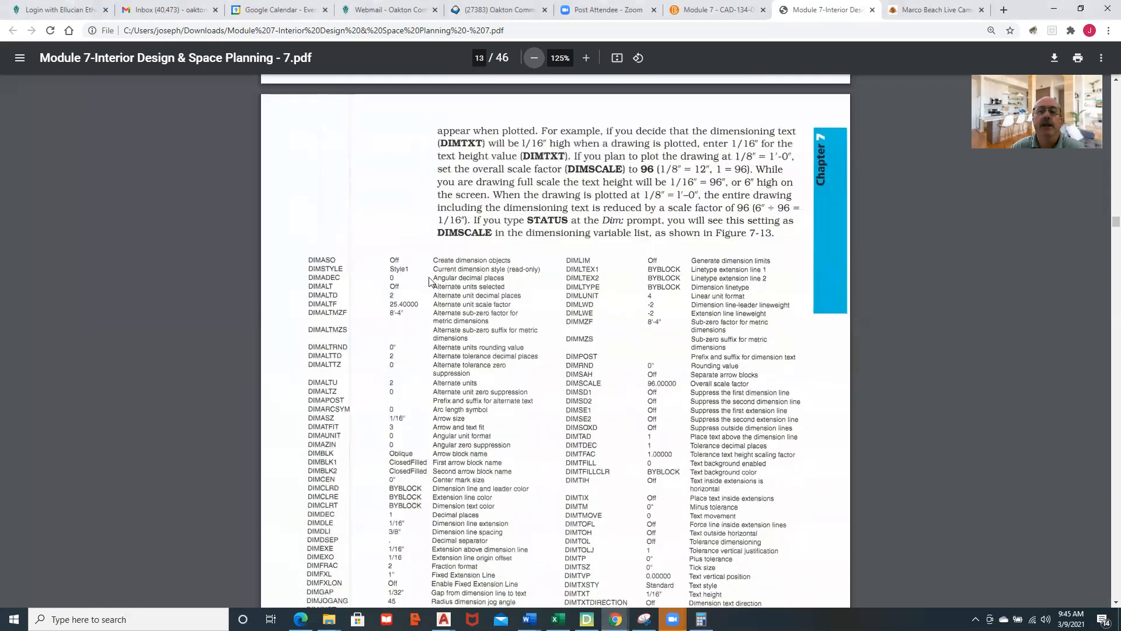
pyautogui.scroll(-3, 499, 309)
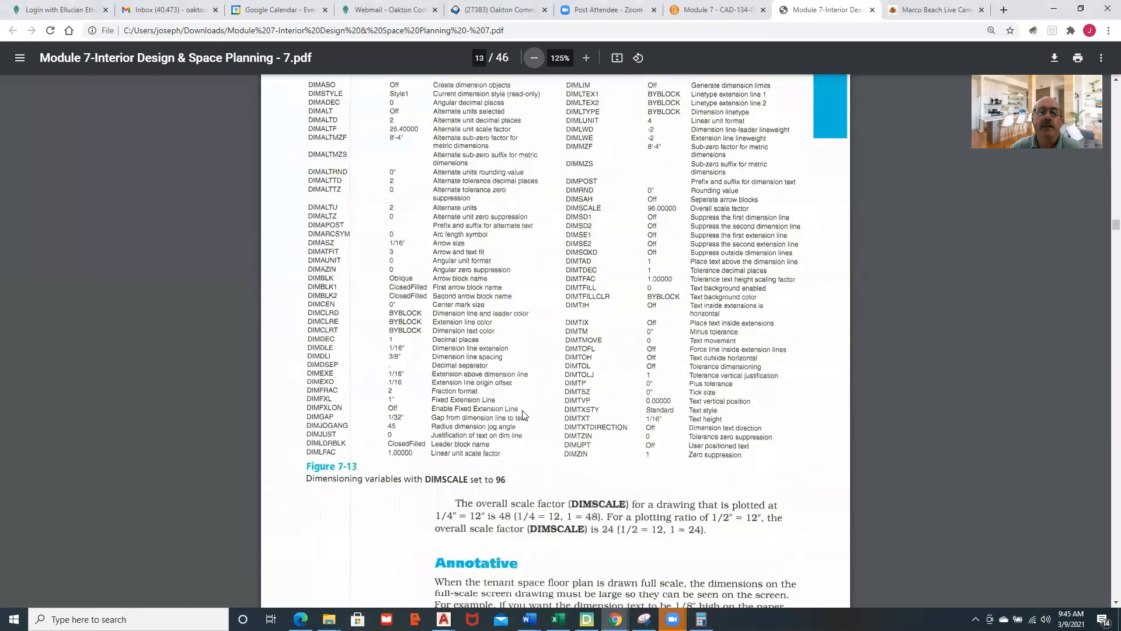
pyautogui.scroll(-7, 517, 371)
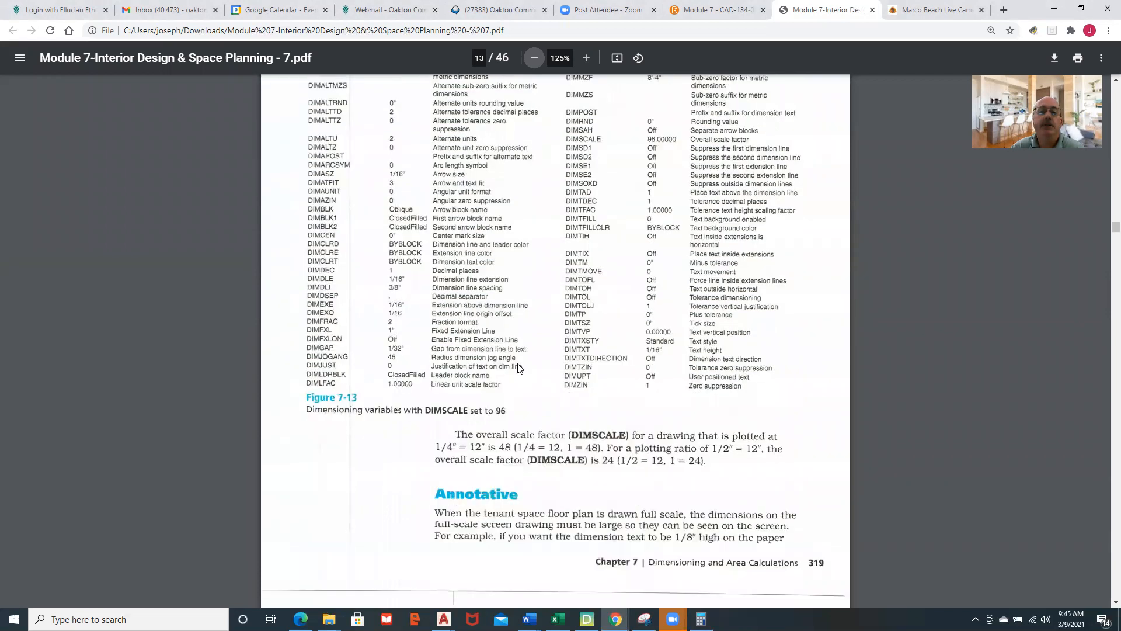
pyautogui.scroll(-7, 518, 366)
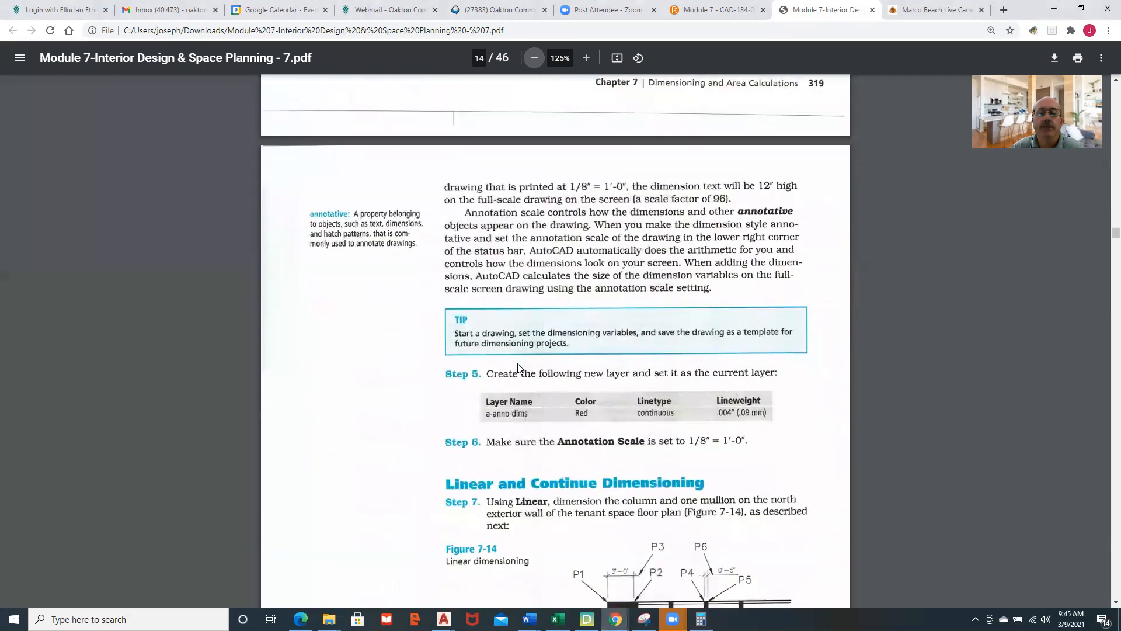
# Review the Linear and Continue dimensioning instructions in Steps 7 to 9, through the floor plan in Figure 7-16
pyautogui.scroll(-6, 518, 368)
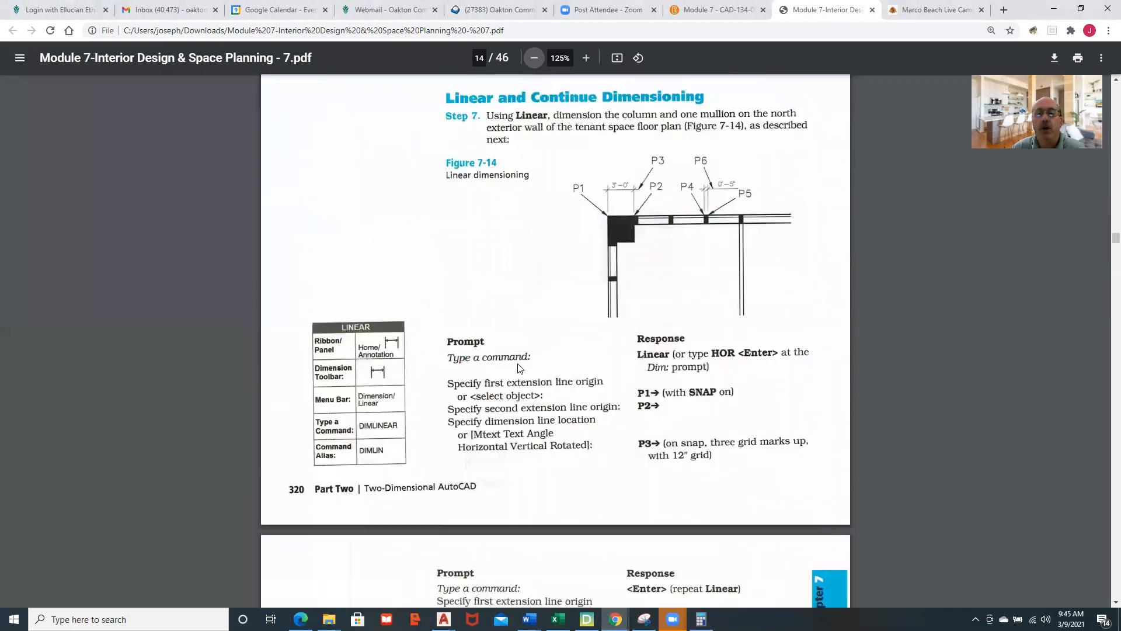
pyautogui.scroll(-9, 518, 368)
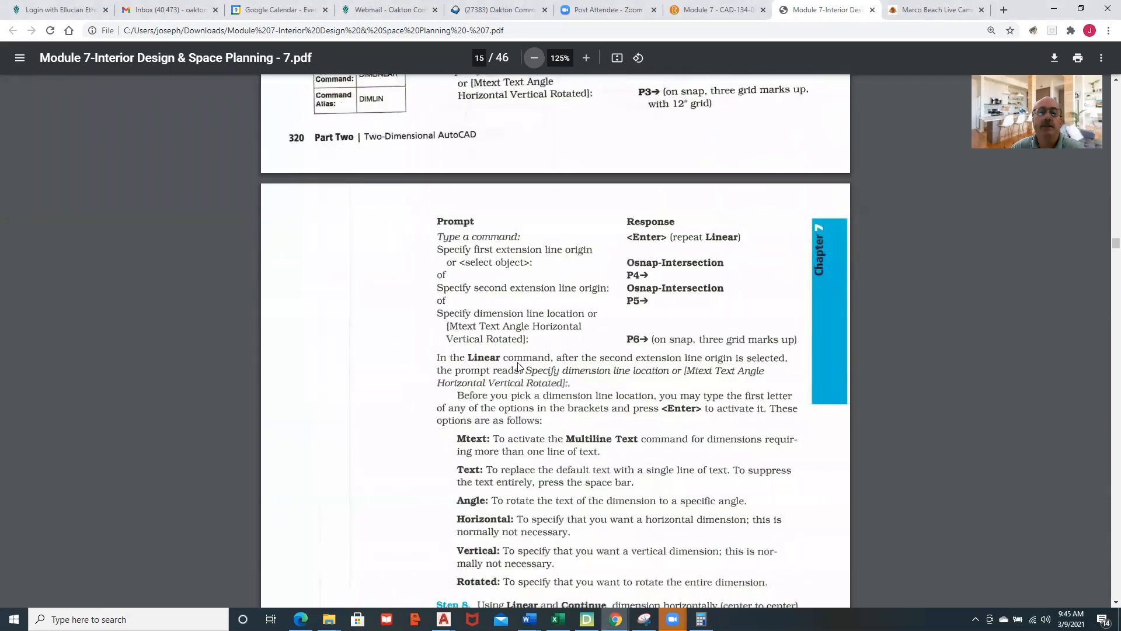
pyautogui.scroll(-6, 516, 368)
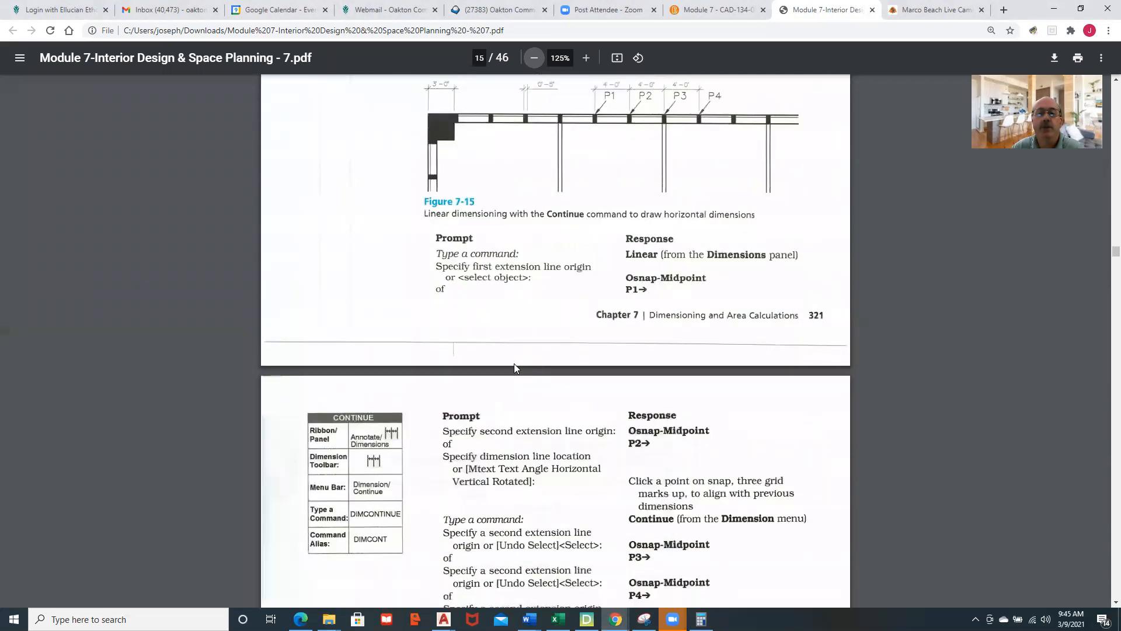
pyautogui.scroll(-3, 517, 368)
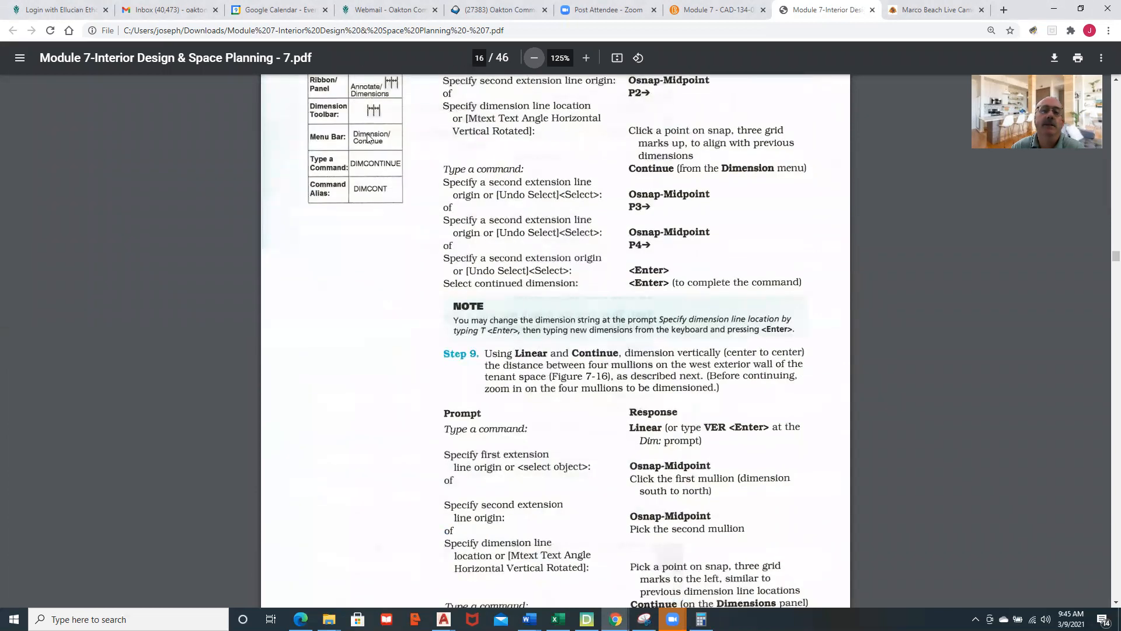
pyautogui.scroll(2, 397, 211)
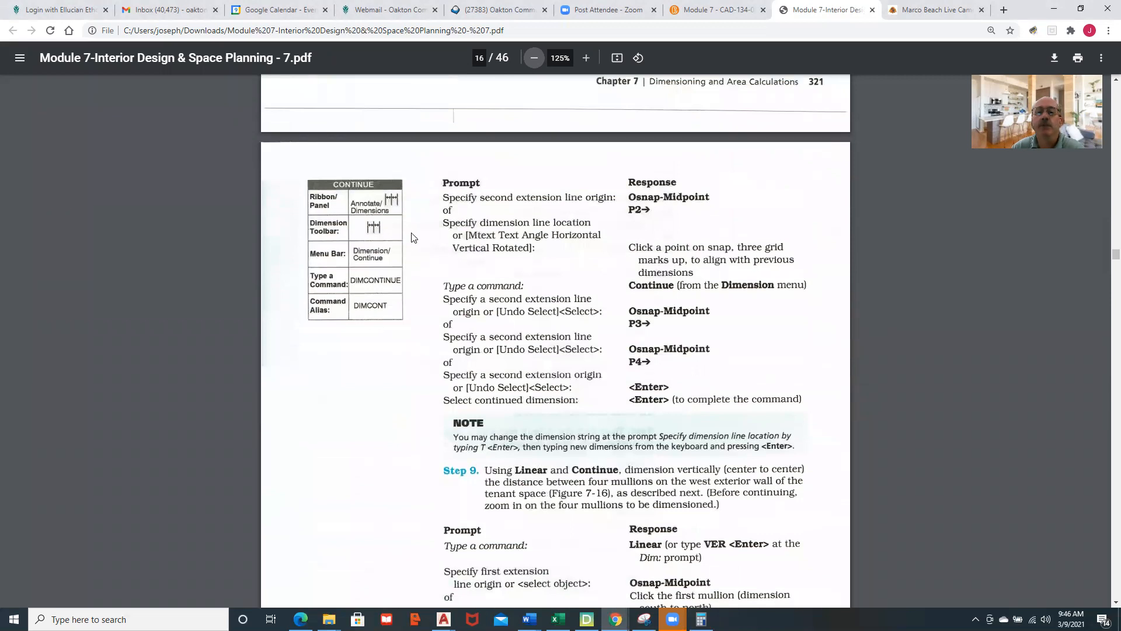
pyautogui.scroll(-5, 418, 280)
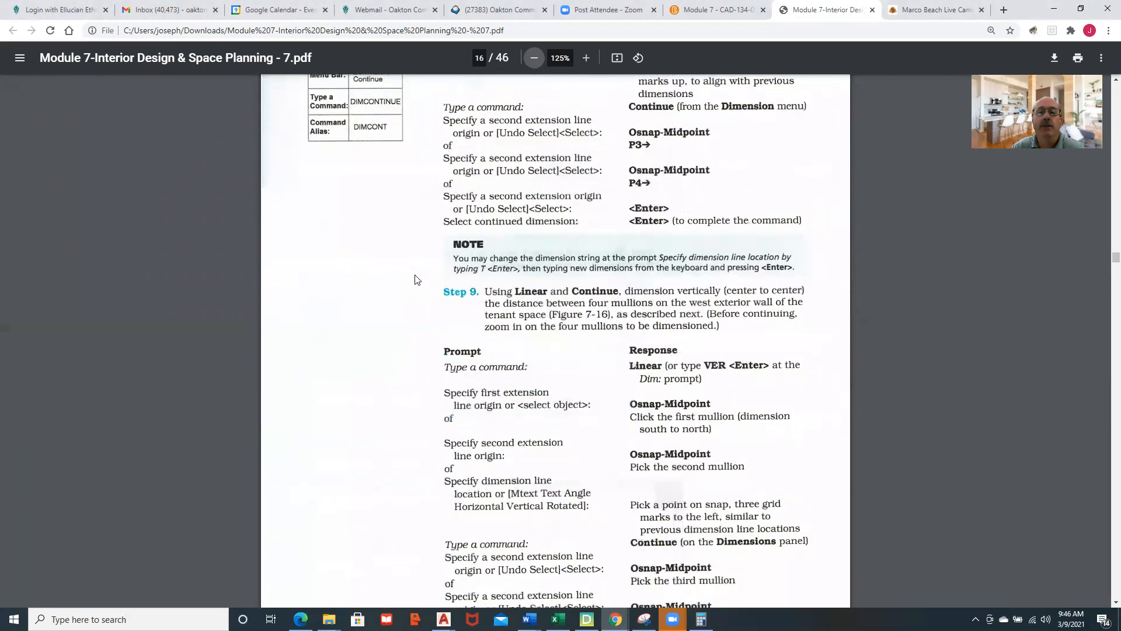
pyautogui.scroll(-8, 418, 279)
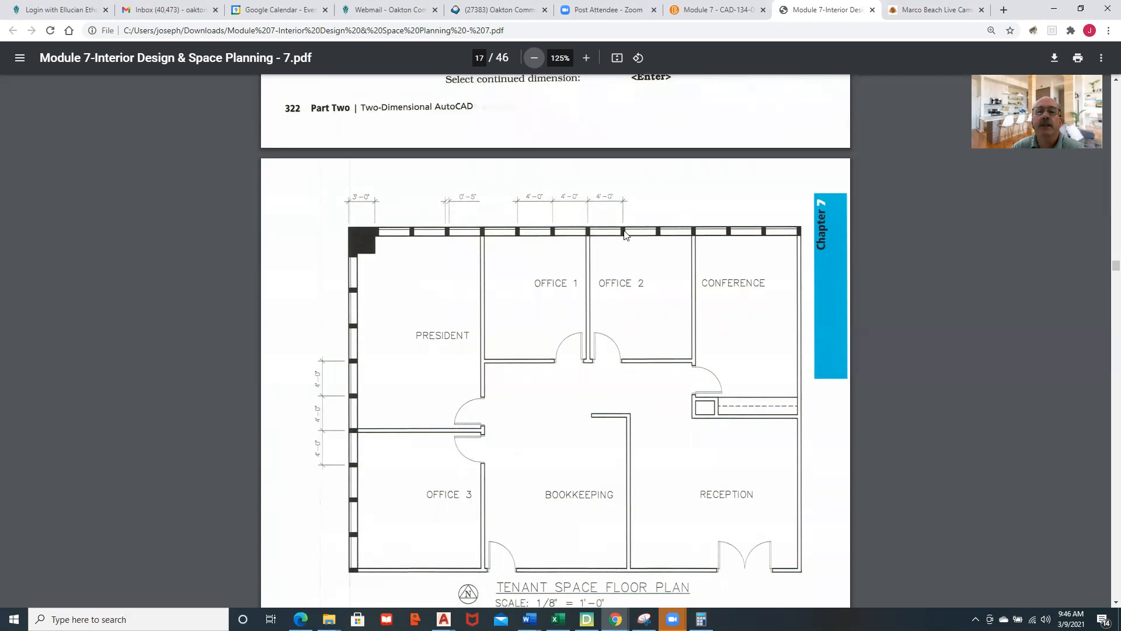
pyautogui.scroll(-3, 530, 310)
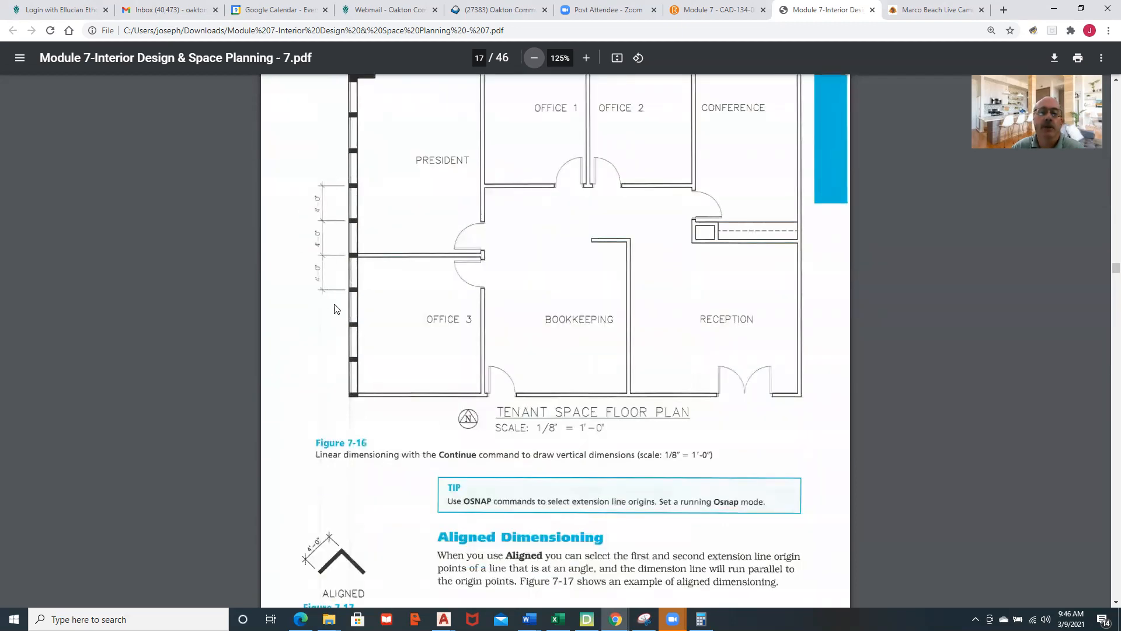
# Review the Aligned and Baseline dimensioning sections and Steps 10 to 16, through the completed floor plan in Figure 7-19
pyautogui.scroll(-3, 507, 397)
pyautogui.scroll(-2, 507, 397)
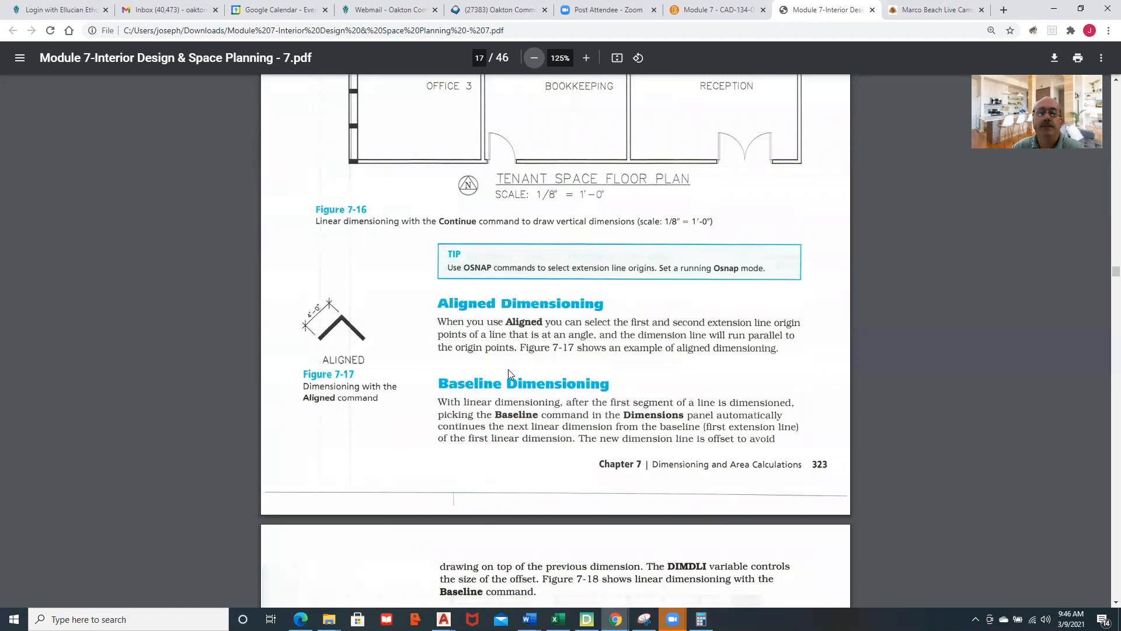
pyautogui.scroll(-6, 508, 374)
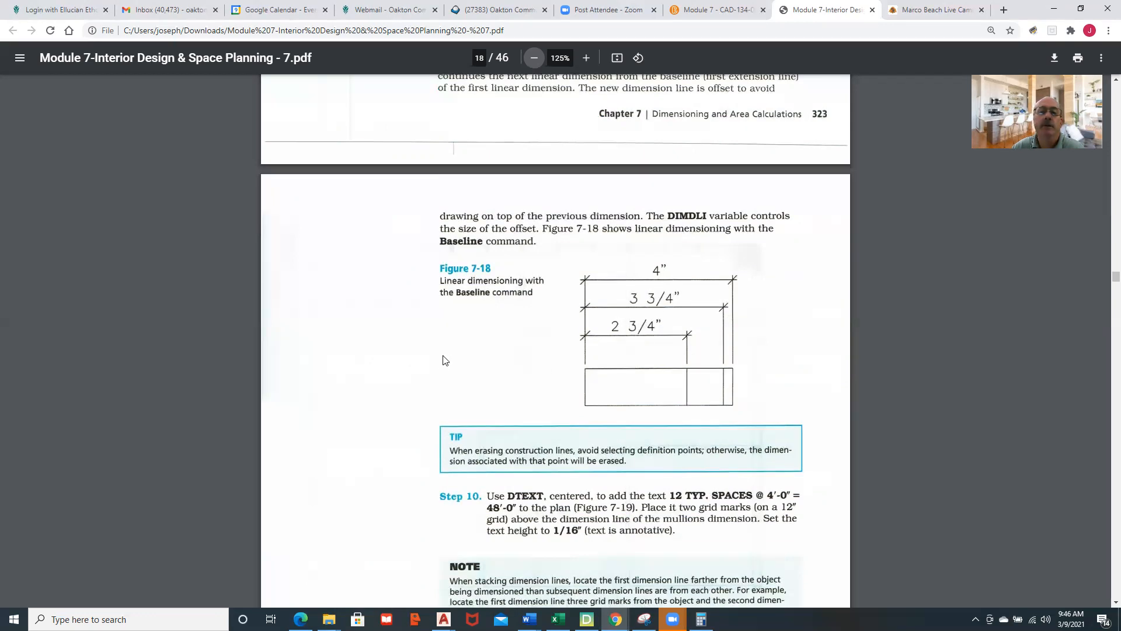
pyautogui.scroll(-3, 449, 356)
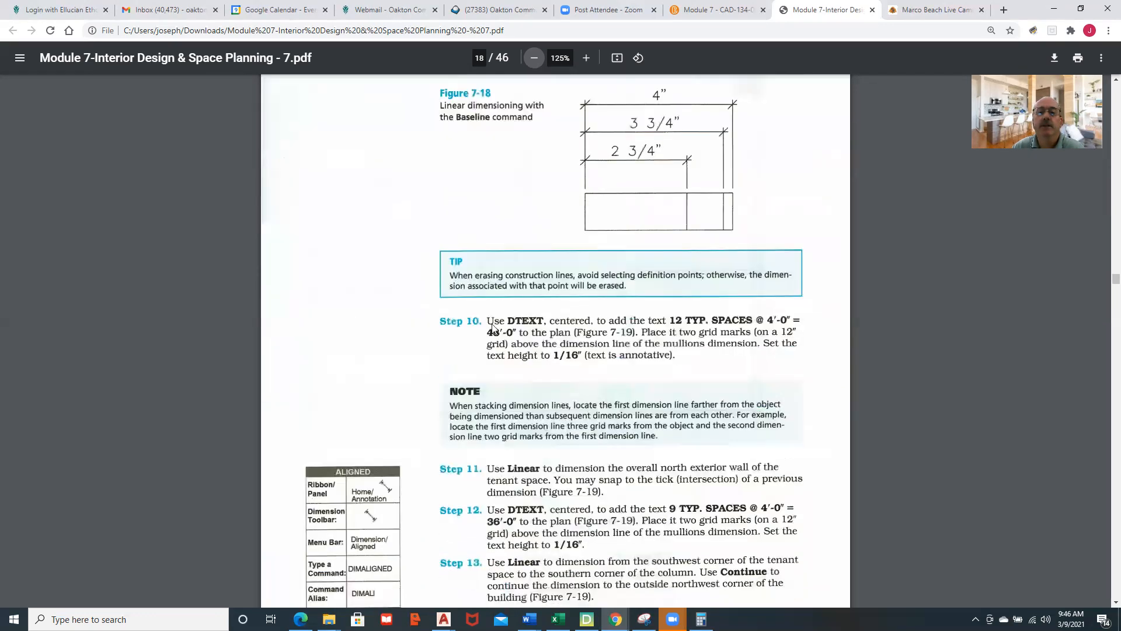
pyautogui.scroll(-6, 502, 331)
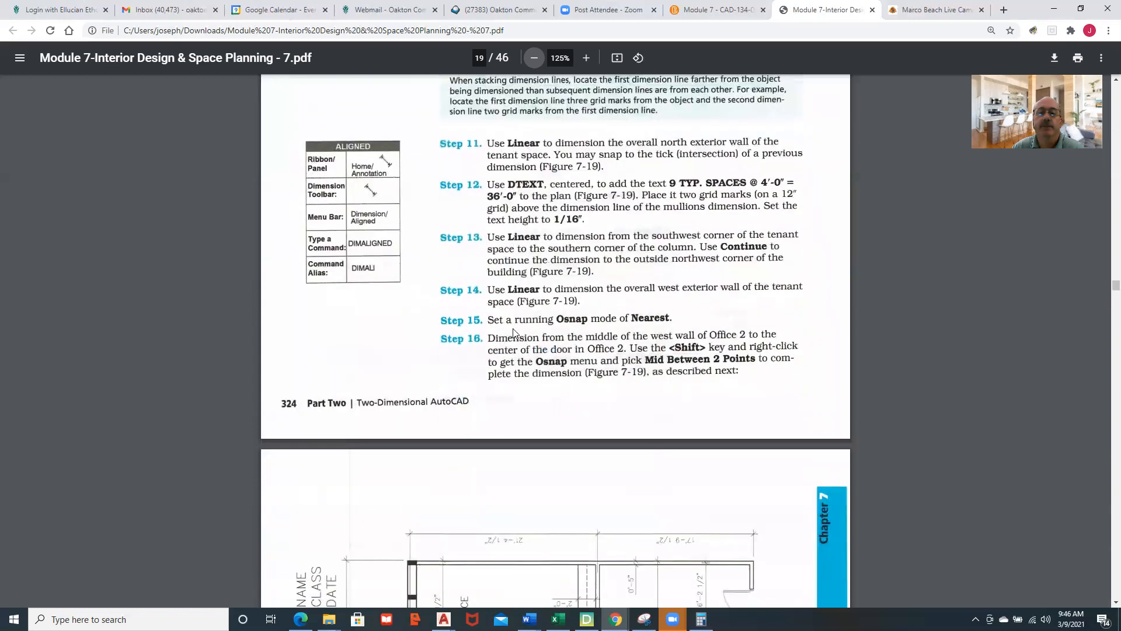
pyautogui.scroll(-10, 513, 332)
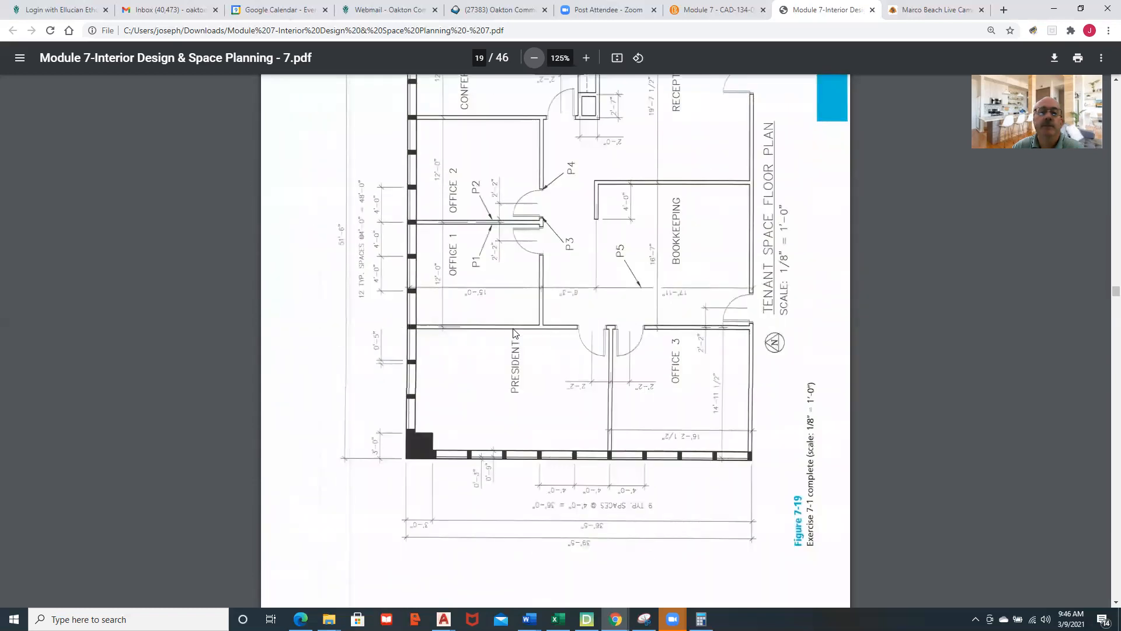
# Review Figure 7-19, the Mid Between 2 Points prompts, Steps 17 to 21 and the DIMASSOC section, through the revised plan in Figure 7-21
pyautogui.scroll(-5, 513, 333)
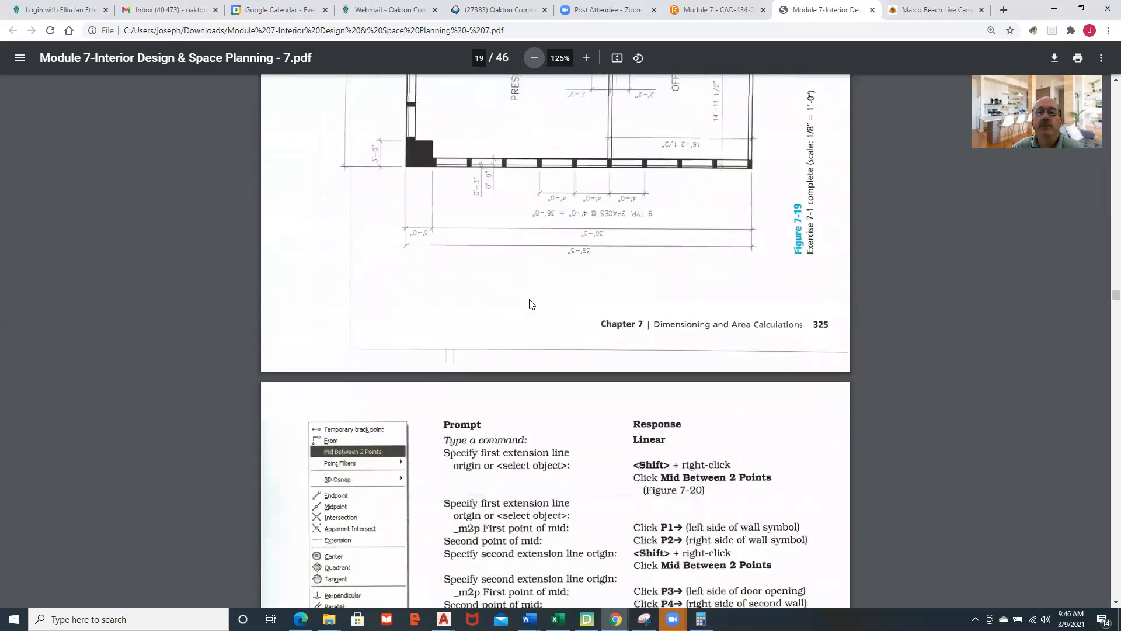
pyautogui.scroll(4, 554, 256)
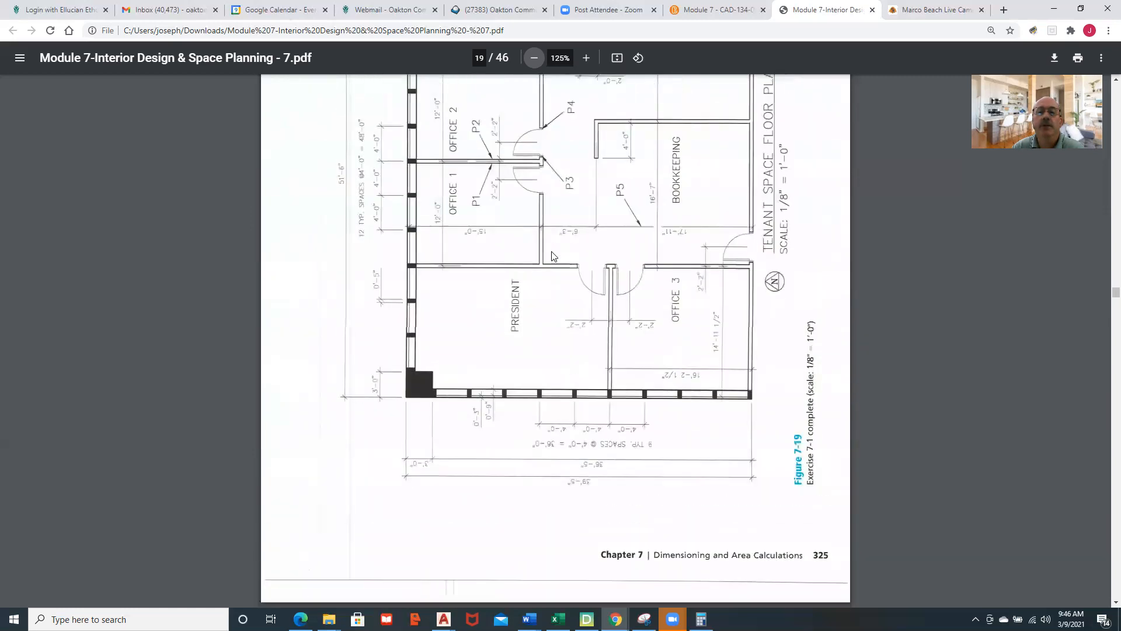
pyautogui.scroll(-7, 549, 257)
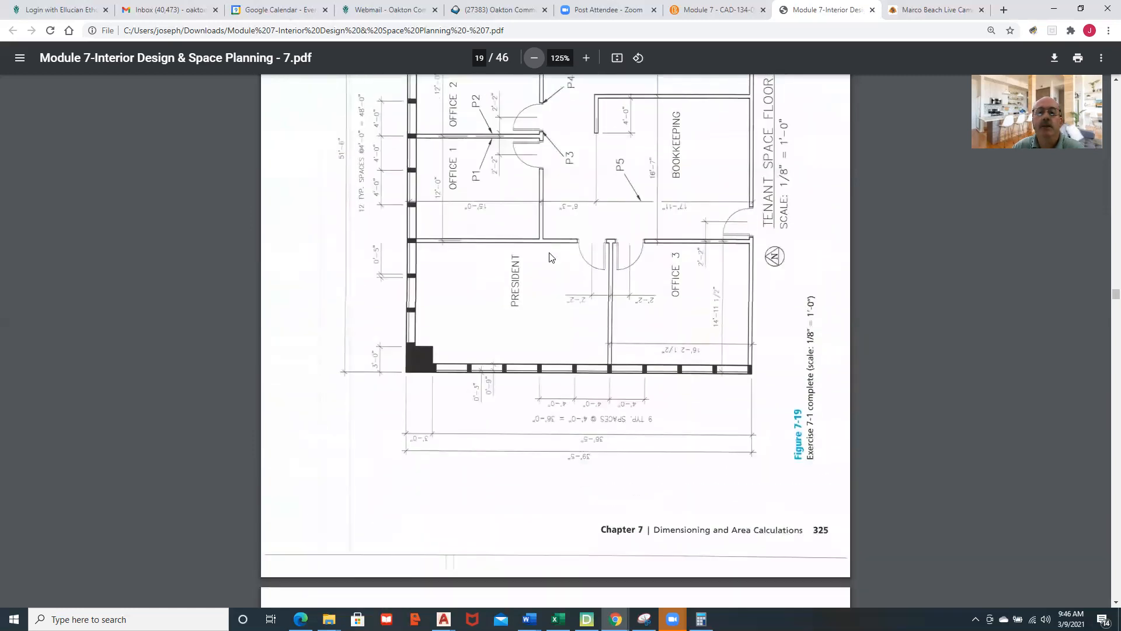
pyautogui.scroll(-11, 549, 257)
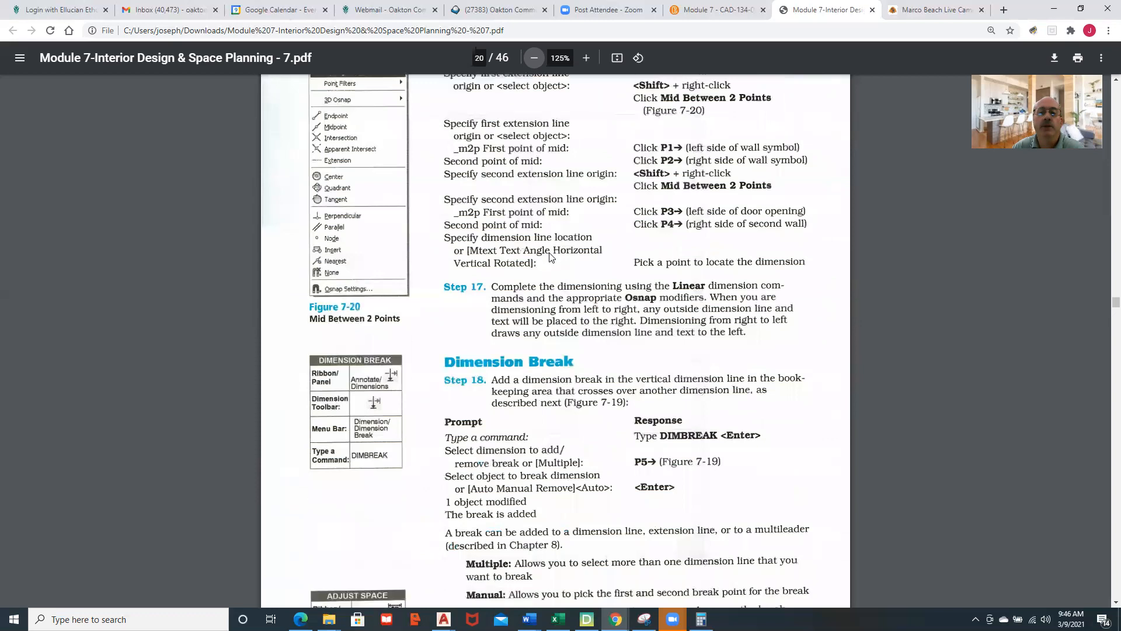
pyautogui.scroll(-7, 549, 257)
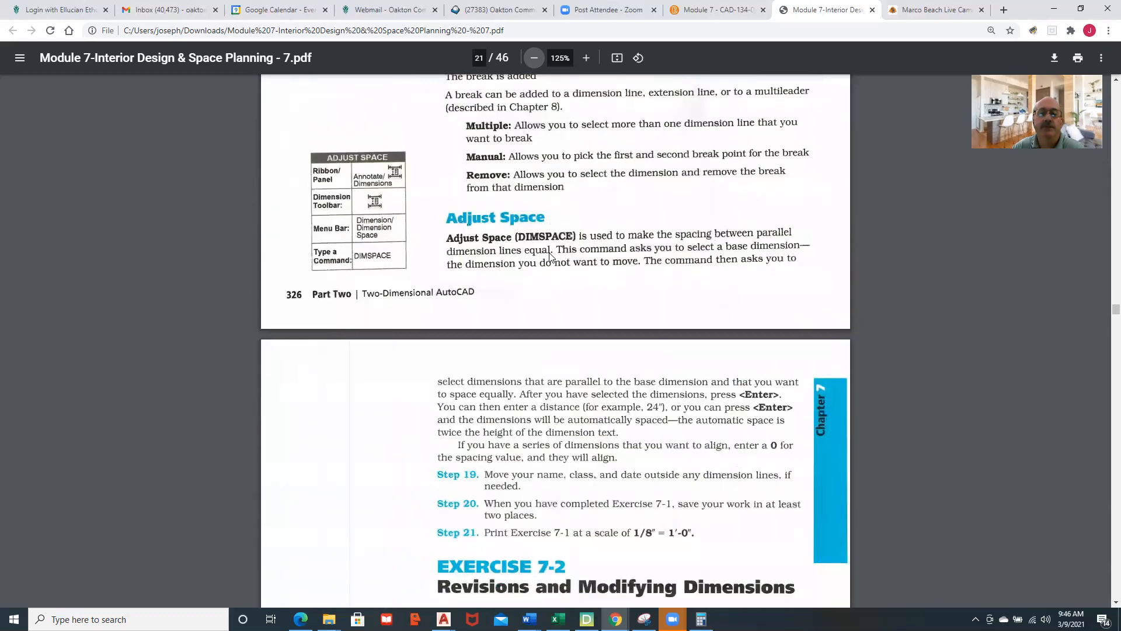
pyautogui.scroll(-6, 550, 257)
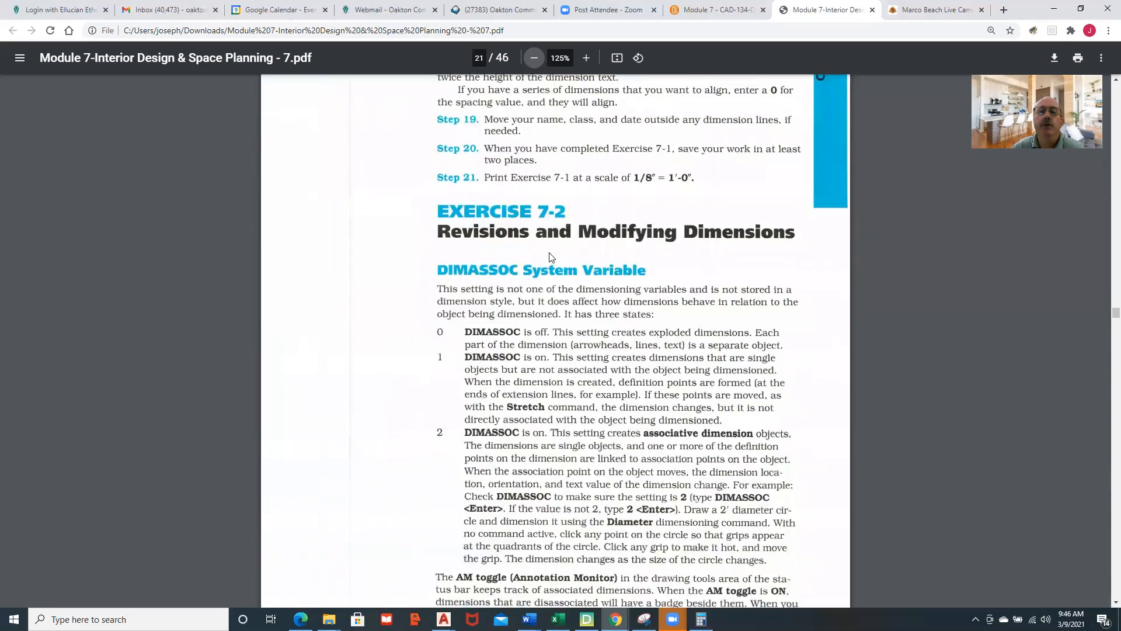
pyautogui.scroll(-7, 550, 257)
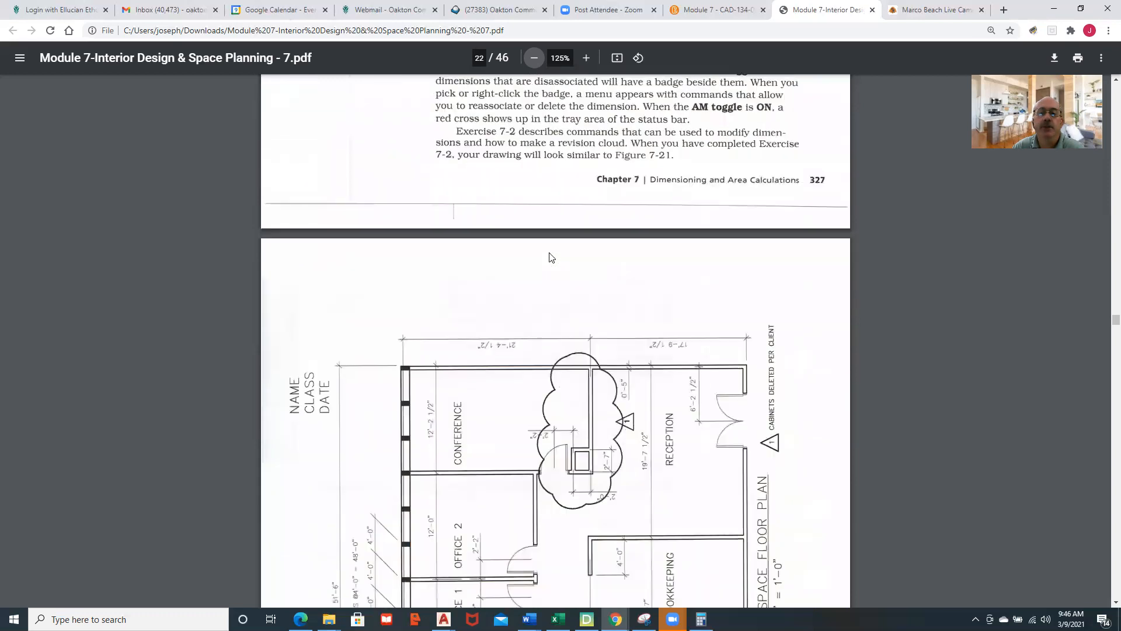
pyautogui.scroll(-7, 550, 257)
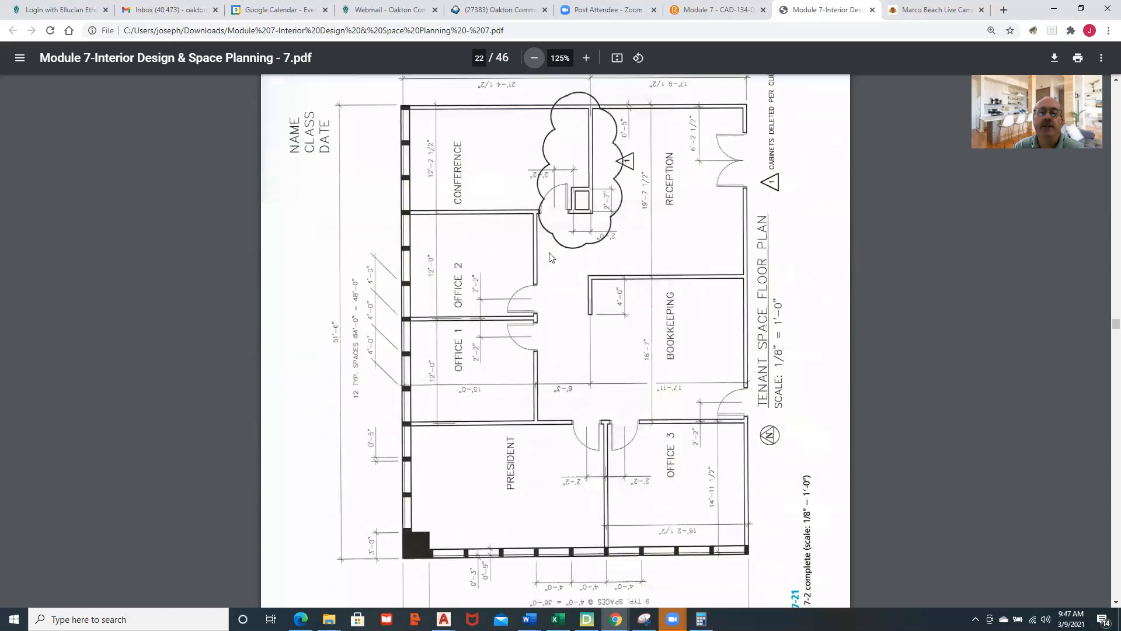
# Review the Exercise 7-2 sections from Associative Dimension Commands and Oblique through Override, Update, Match Properties and Grips
pyautogui.scroll(-8, 550, 257)
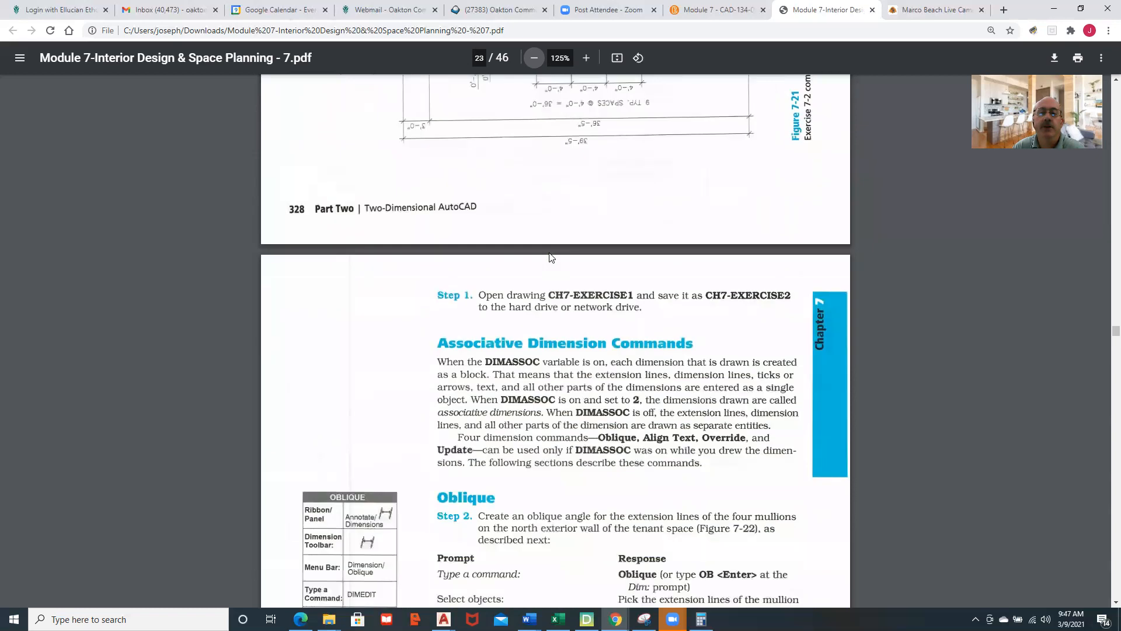
pyautogui.scroll(-3, 550, 257)
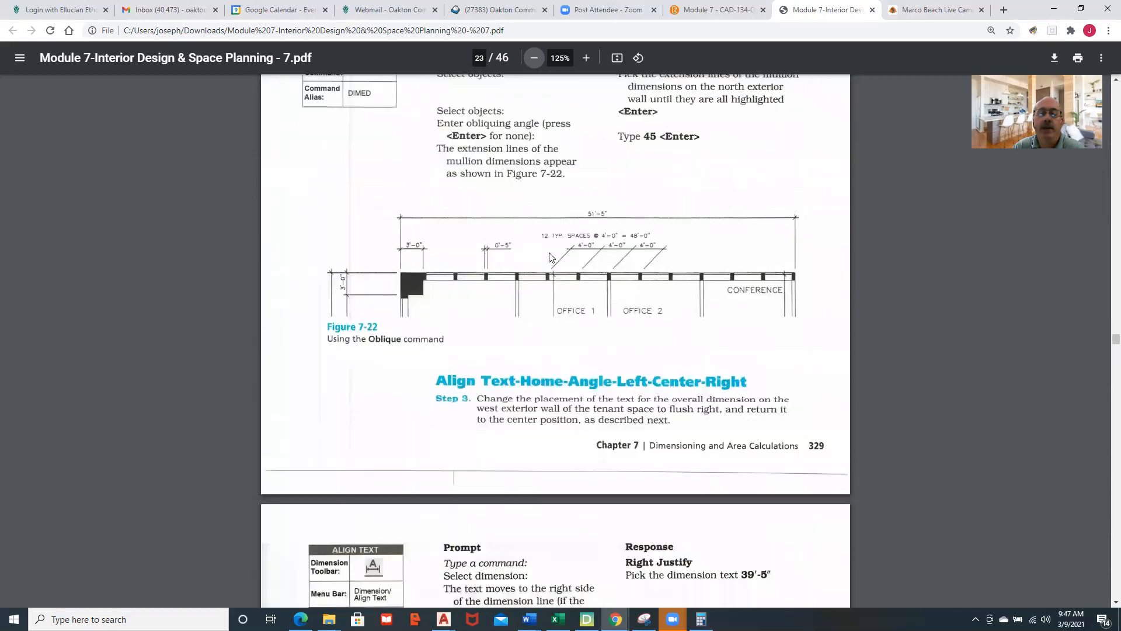
pyautogui.scroll(-6, 550, 257)
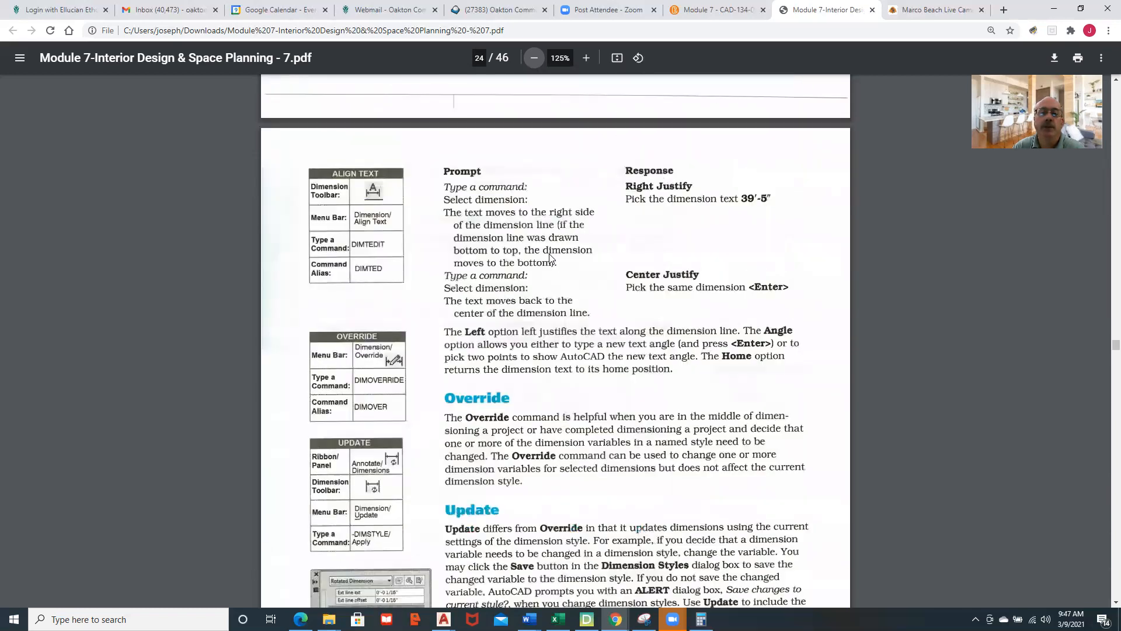
pyautogui.scroll(-8, 550, 257)
pyautogui.scroll(-5, 550, 257)
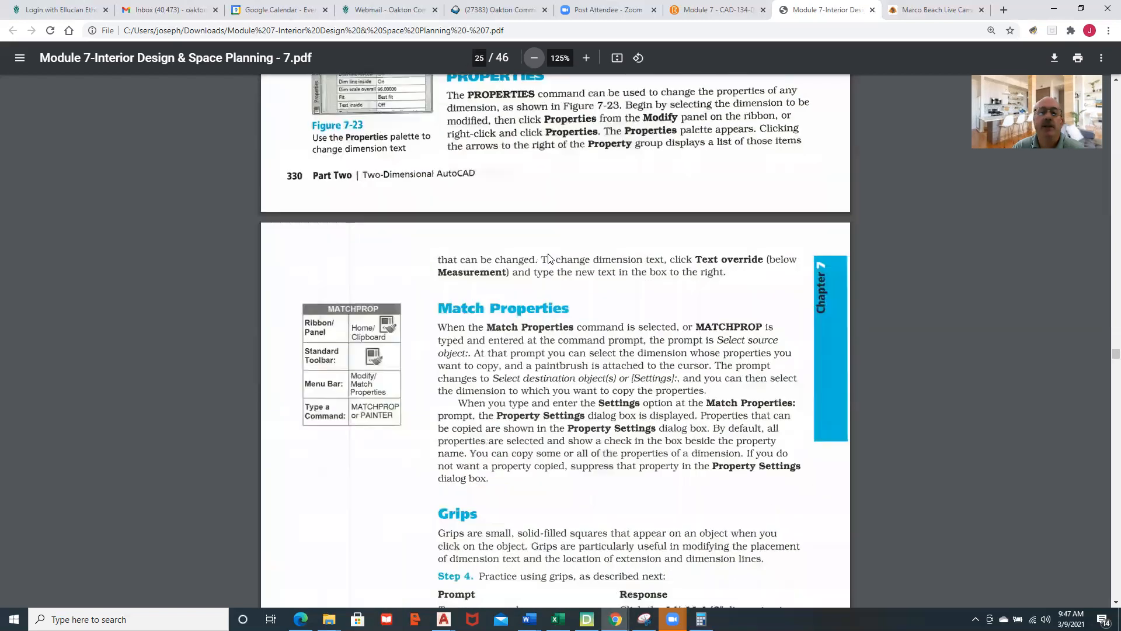
pyautogui.scroll(-4, 550, 257)
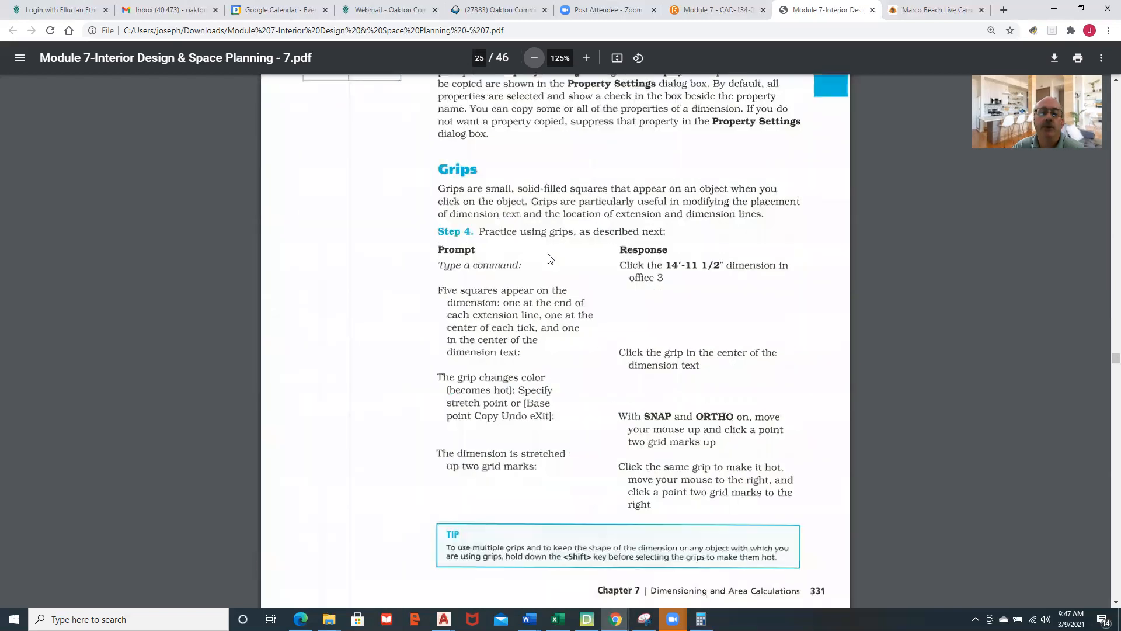
pyautogui.scroll(-4, 409, 314)
# Examine the Revision Cloud instructions in Steps 5 to 7 and the clouded reception area in Figure 7-24
pyautogui.scroll(-7, 411, 313)
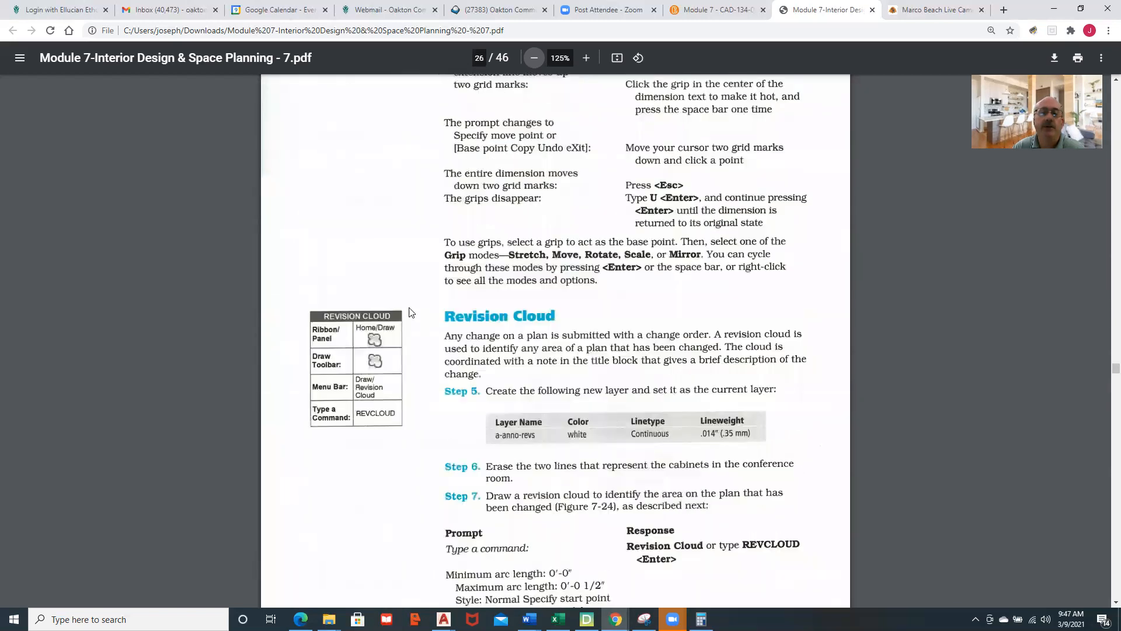
pyautogui.scroll(-1, 411, 313)
pyautogui.scroll(-5, 460, 345)
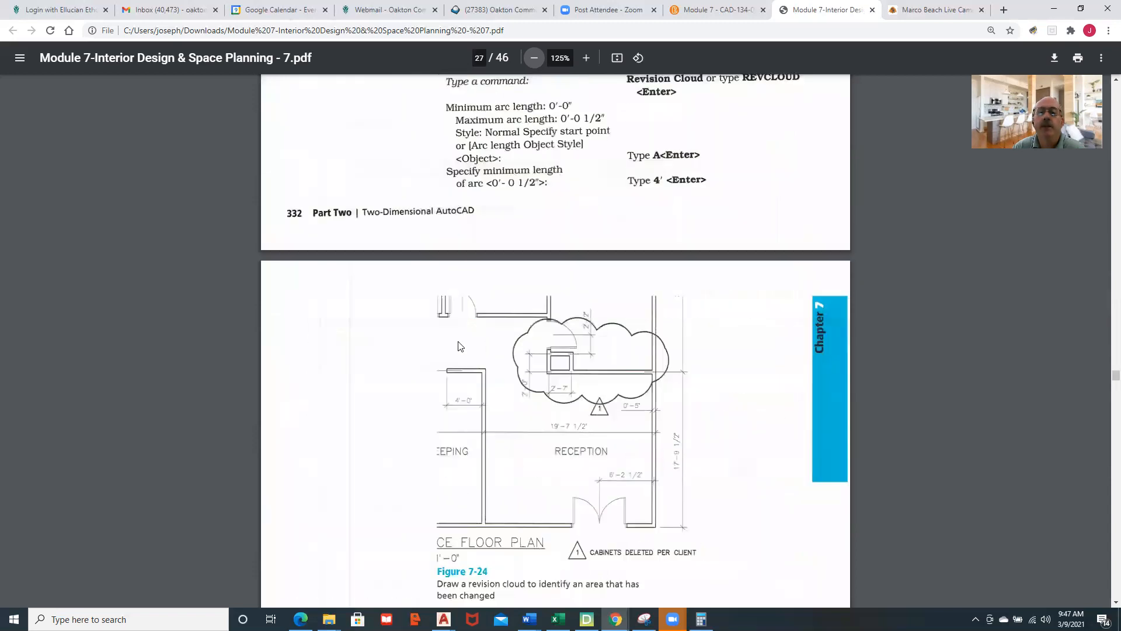
pyautogui.scroll(-2, 498, 327)
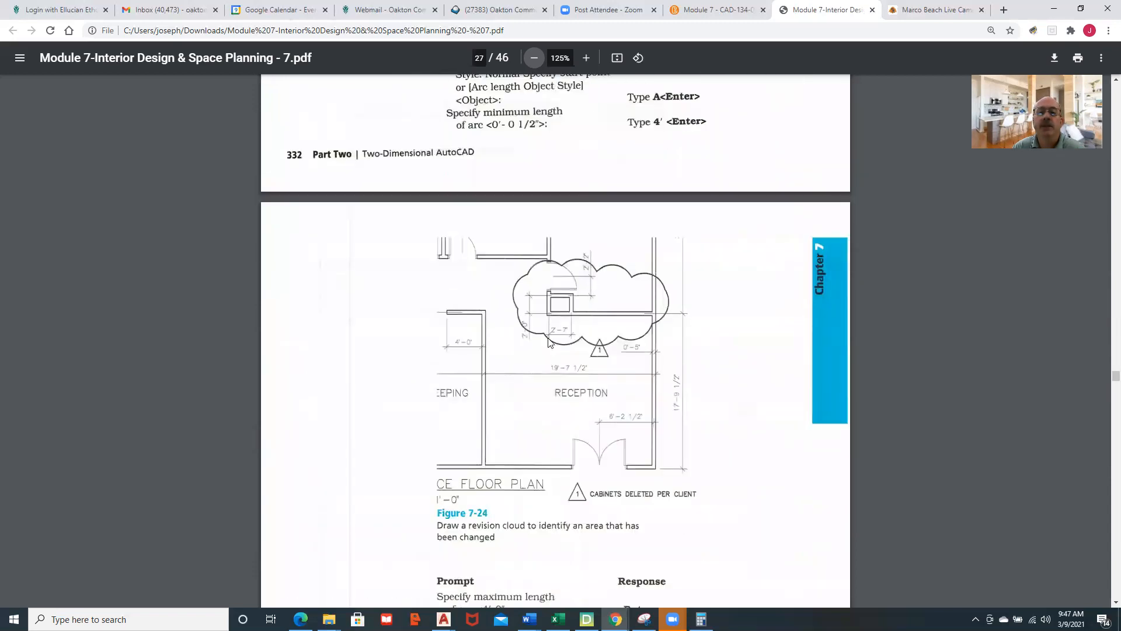
pyautogui.scroll(-1, 521, 362)
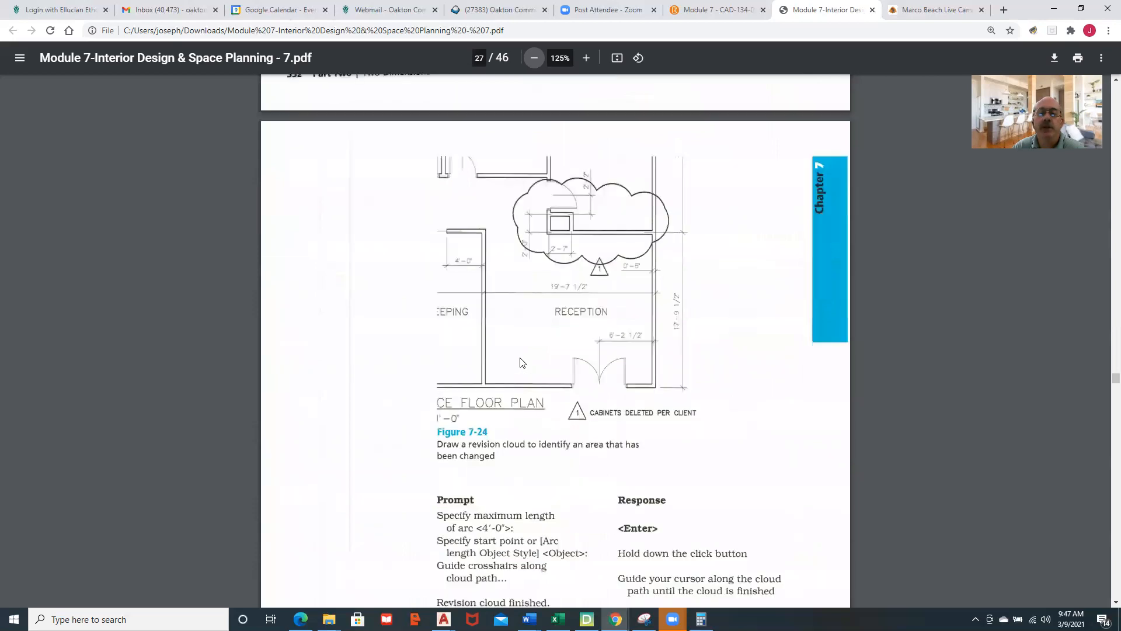
# Review Exercise 7-3 on total square footage, from the floor plan in Figure 7-25 through the area instructions in Steps 2 to 5
pyautogui.scroll(-10, 522, 363)
pyautogui.scroll(-6, 522, 363)
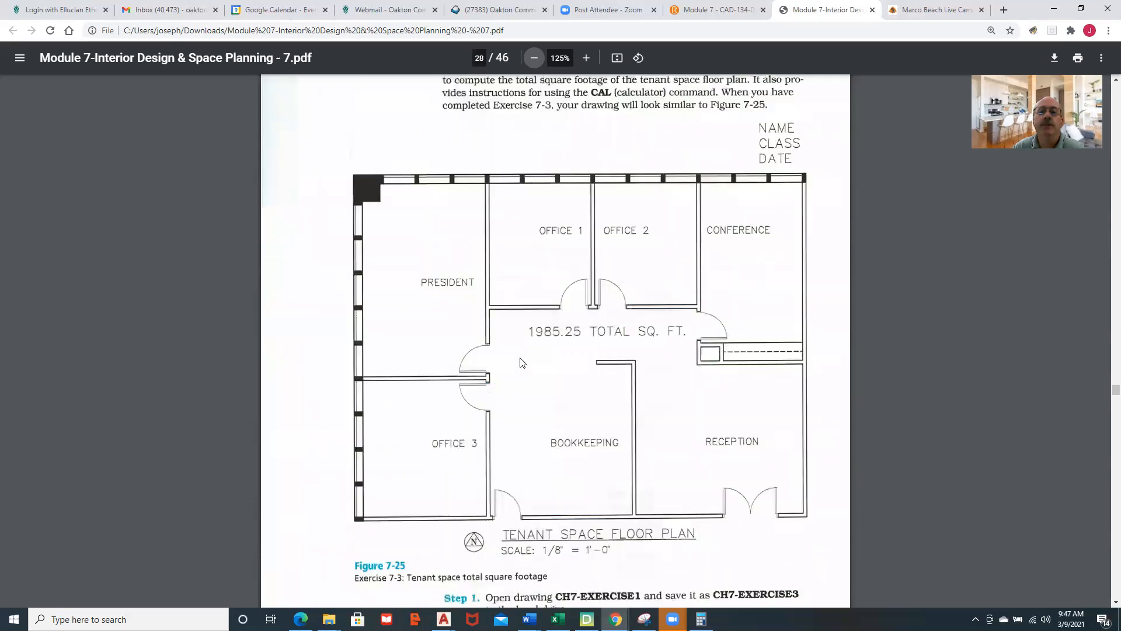
pyautogui.scroll(2, 511, 293)
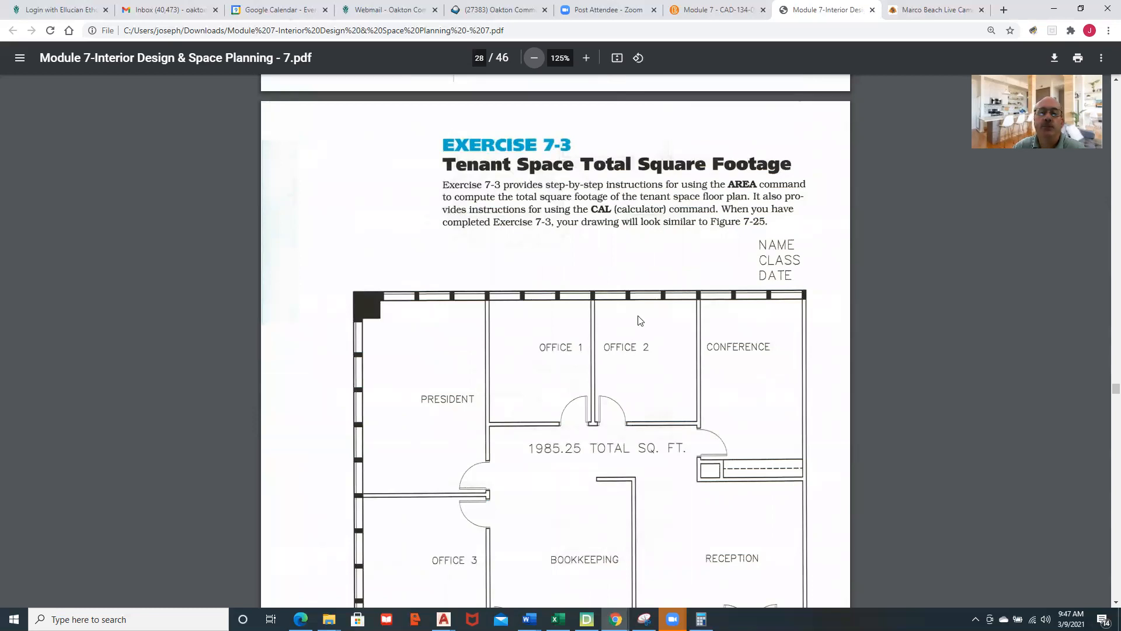
pyautogui.scroll(-1, 595, 395)
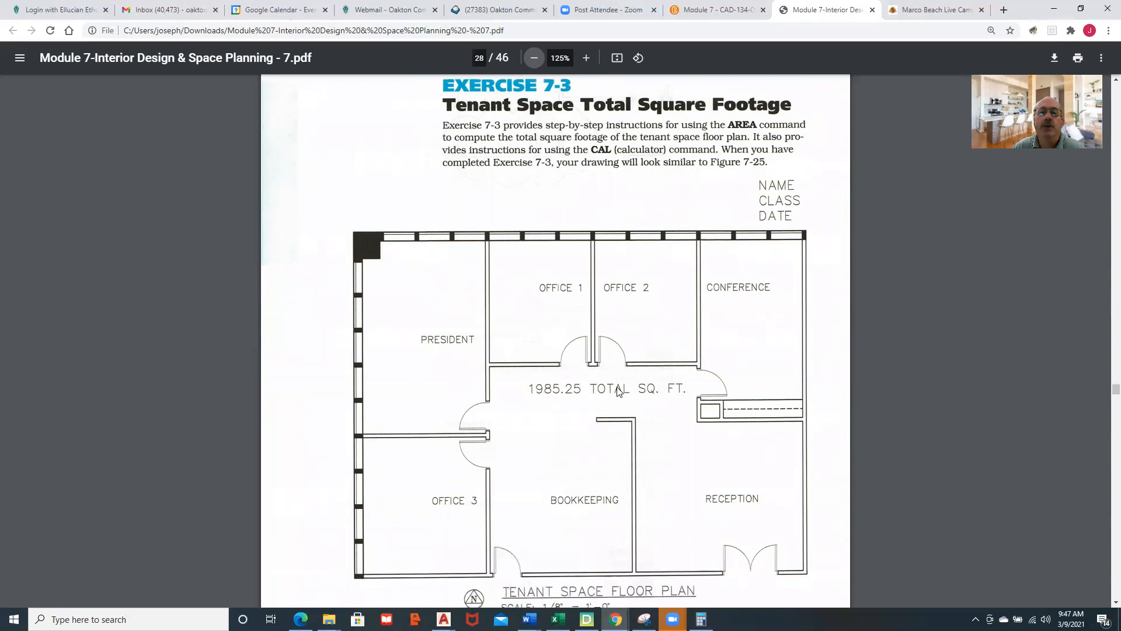
pyautogui.scroll(-8, 619, 392)
pyautogui.scroll(-2, 619, 391)
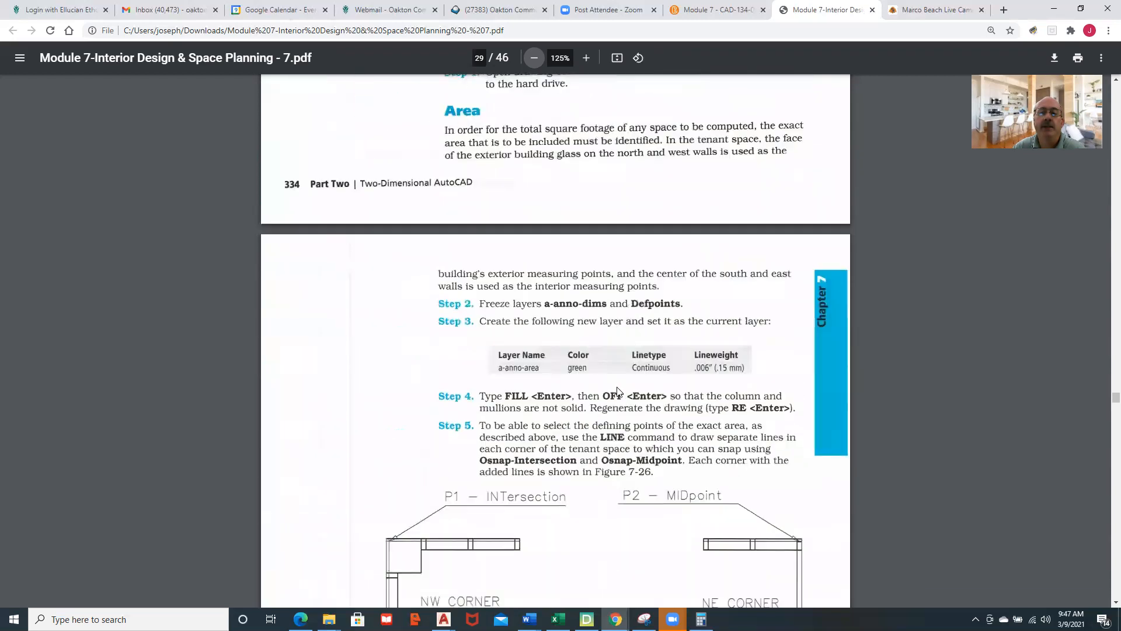
pyautogui.scroll(-2, 619, 392)
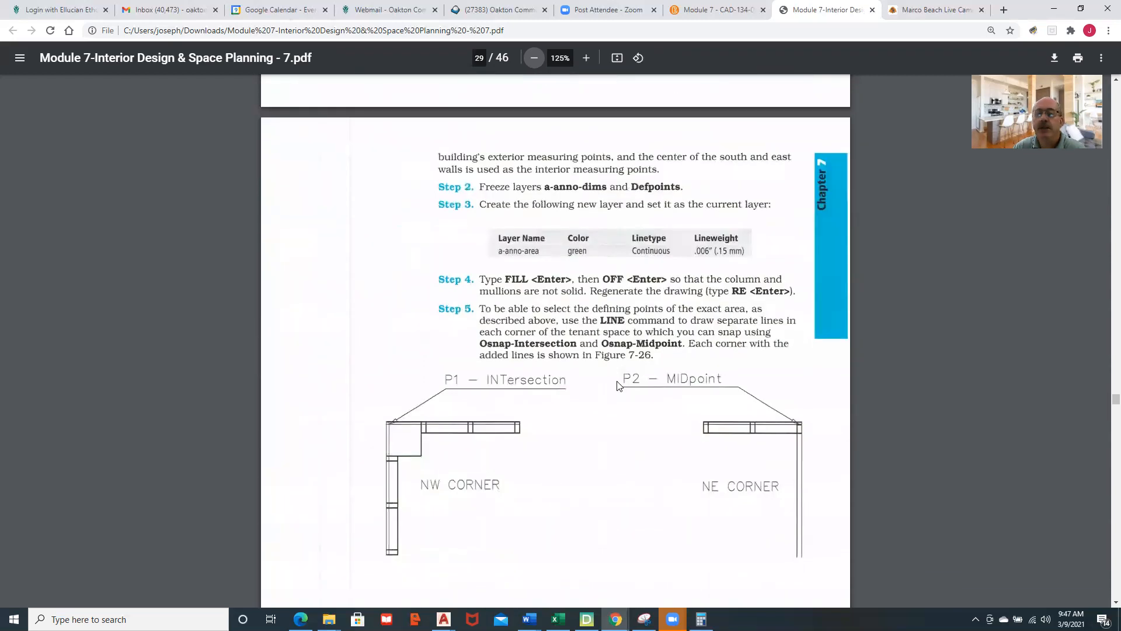
# Switch to MS-Lab 7A.dwg in AutoCAD and examine the tenant space floor plan, its instructions and the square foot summary table
pyautogui.click(444, 619)
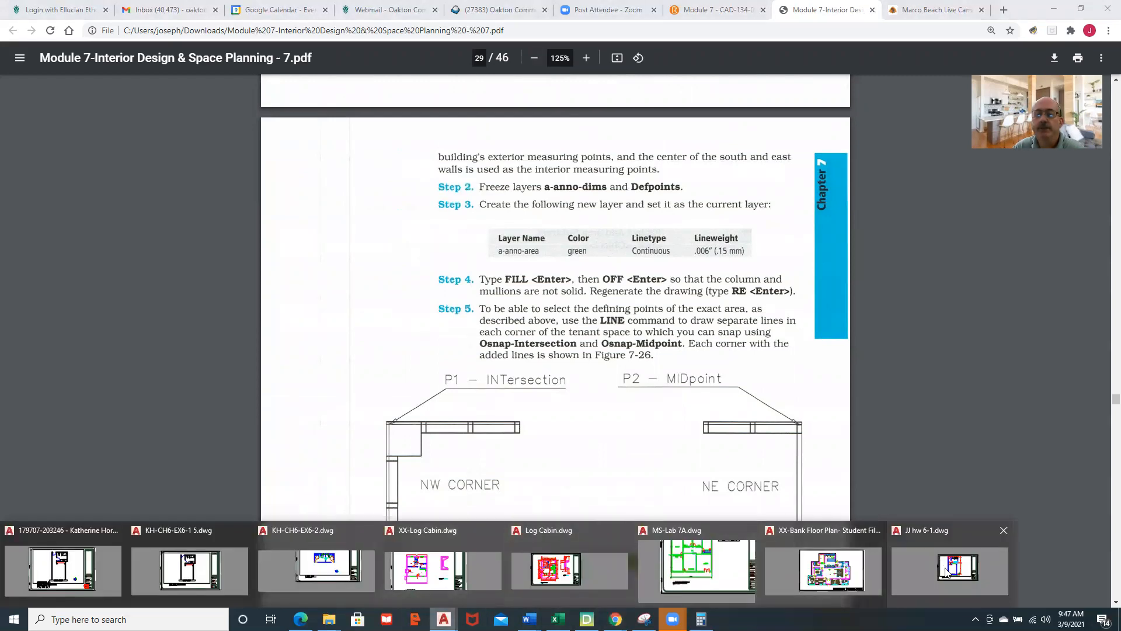
pyautogui.click(704, 571)
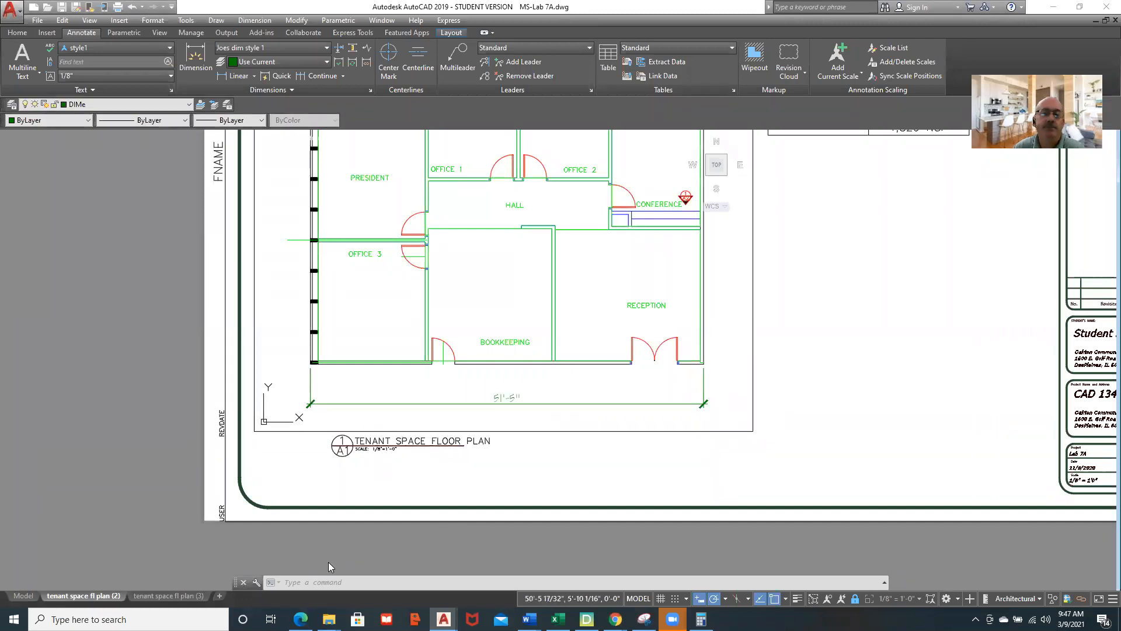
pyautogui.moveTo(613, 345); pyautogui.dragTo(627, 430, button='middle')
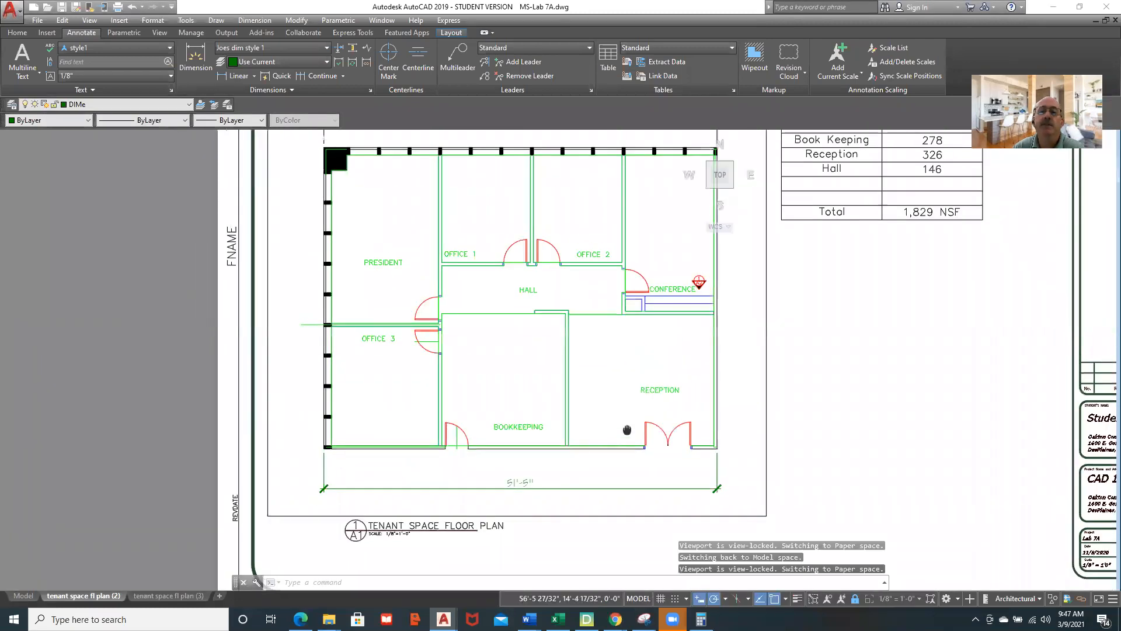
pyautogui.moveTo(579, 342); pyautogui.dragTo(467, 451, button='middle')
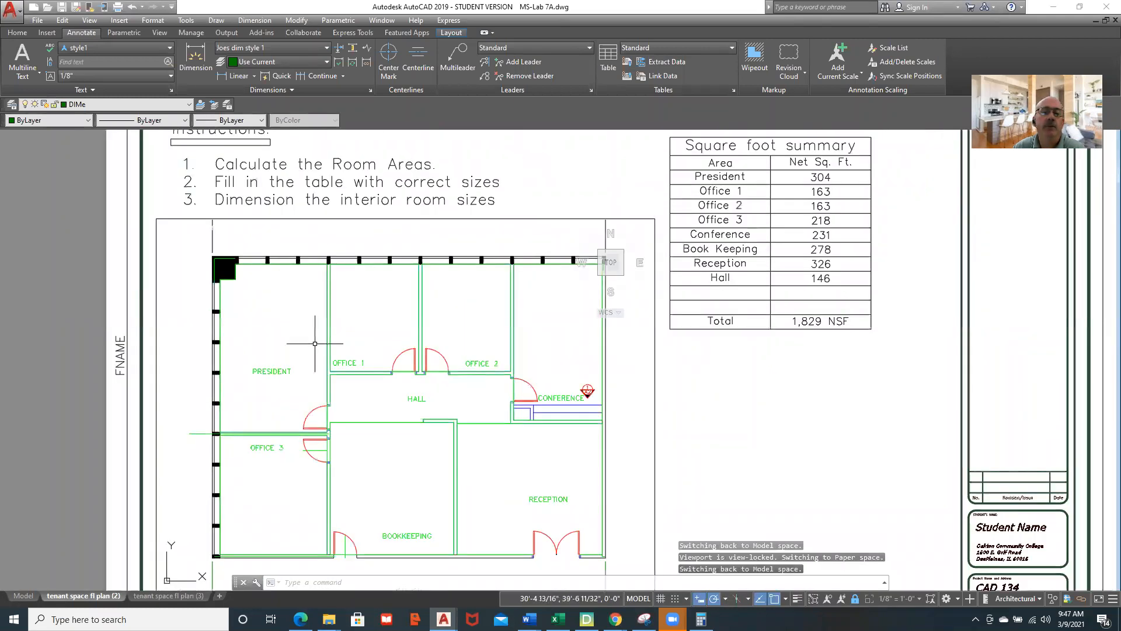
pyautogui.click(298, 323)
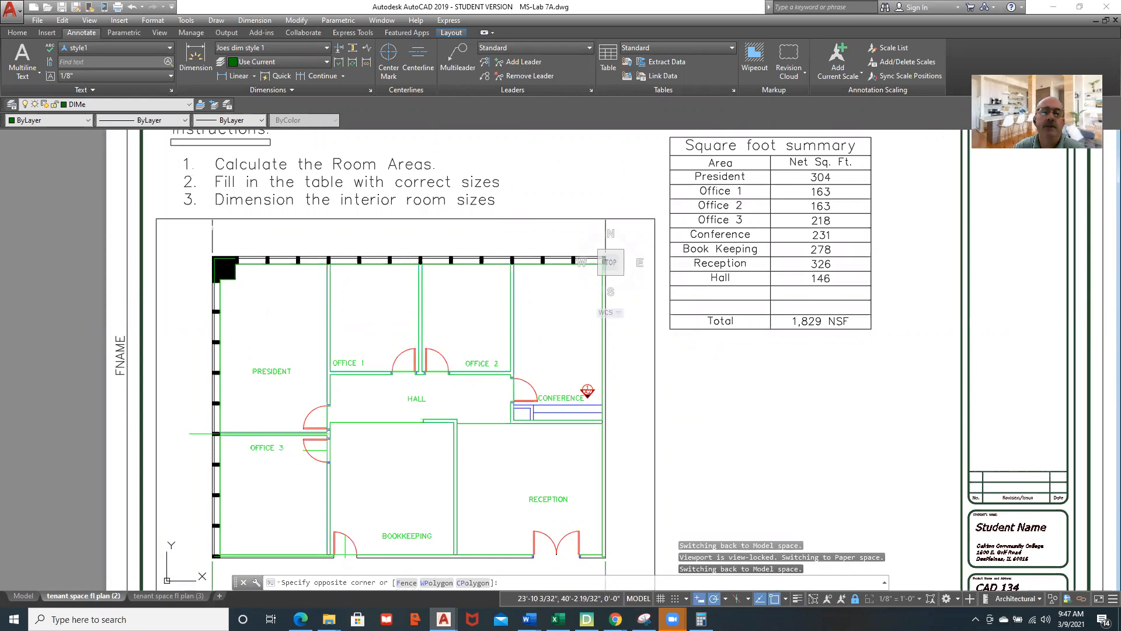
pyautogui.click(536, 276)
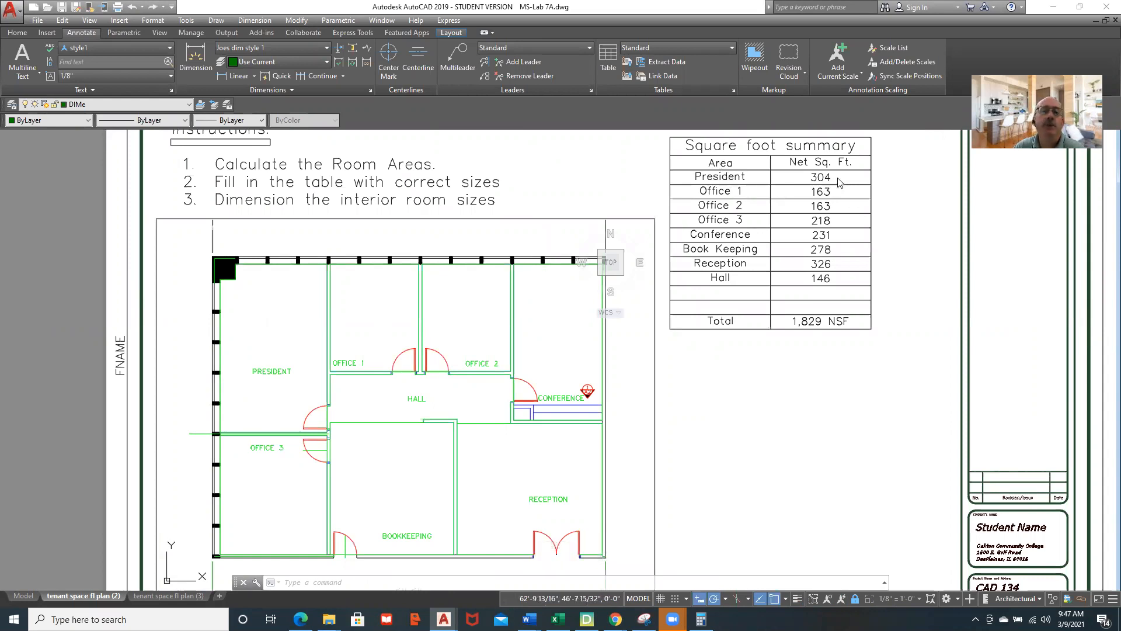
# Trace the President office with the Area measurement from its lower-left corner, around the black corner column, to the upper-right corner
pyautogui.click(17, 33)
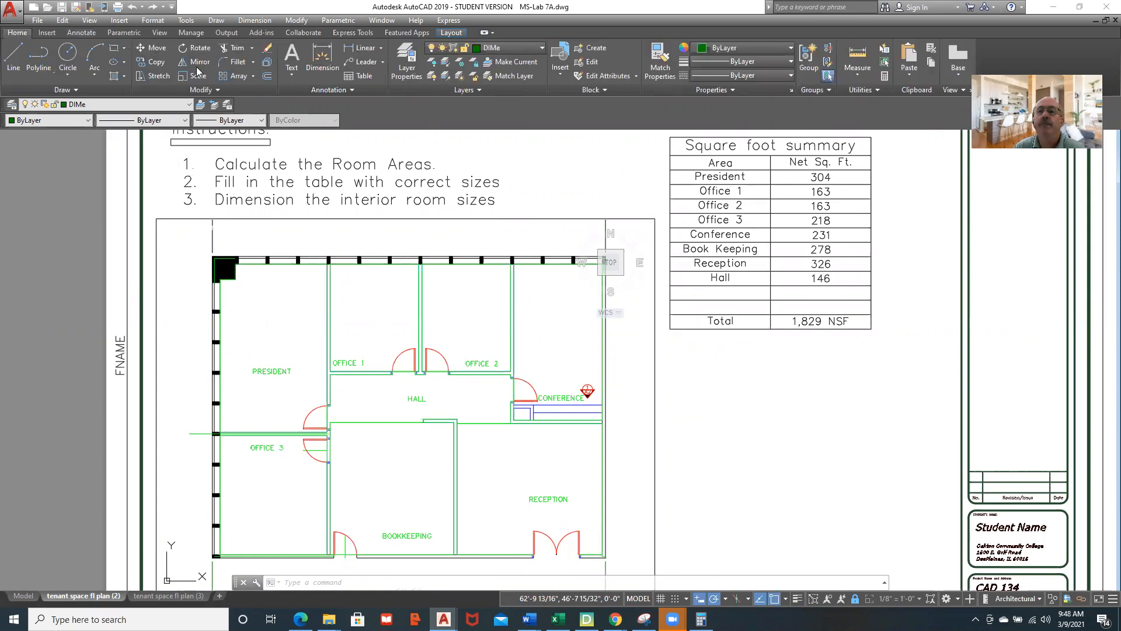
pyautogui.click(858, 81)
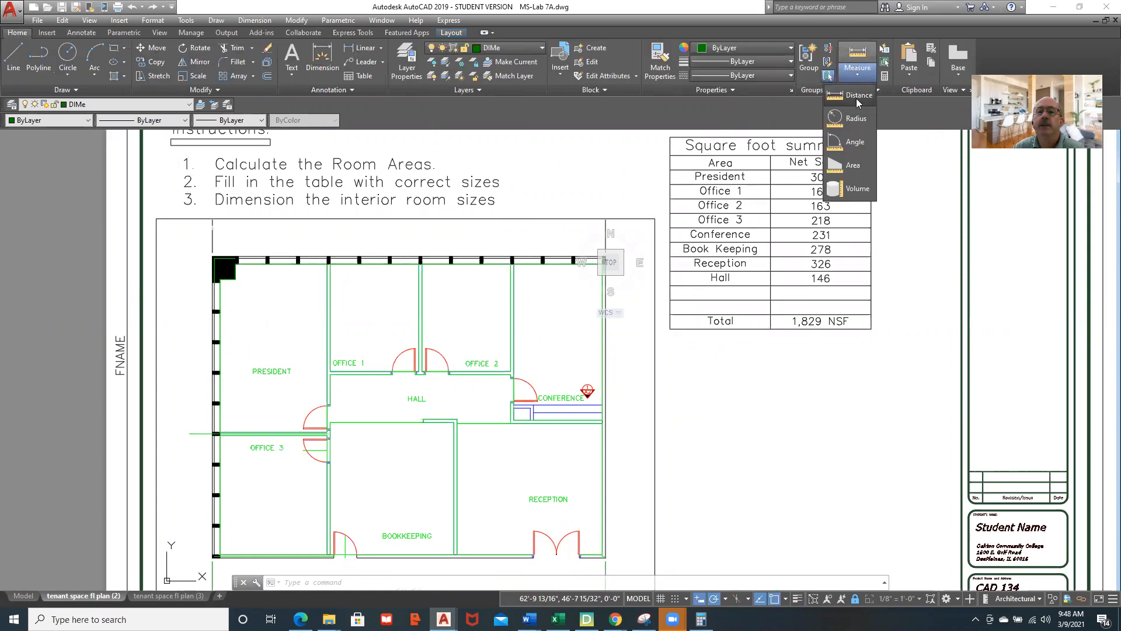
pyautogui.click(853, 167)
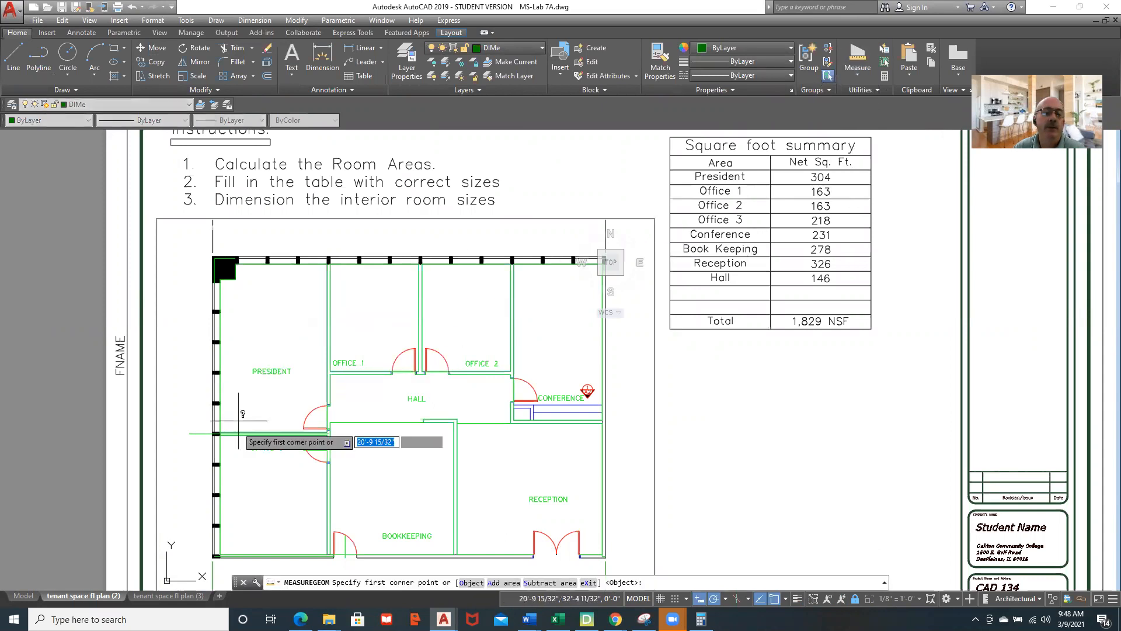
pyautogui.click(219, 431)
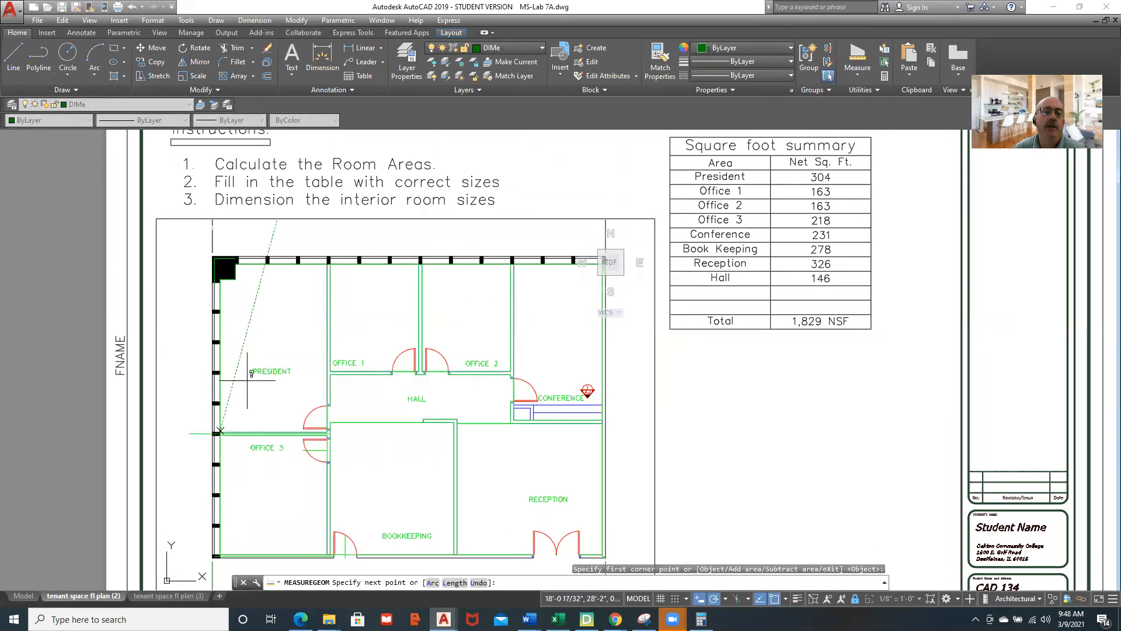
pyautogui.scroll(3, 219, 280)
pyautogui.click(217, 275)
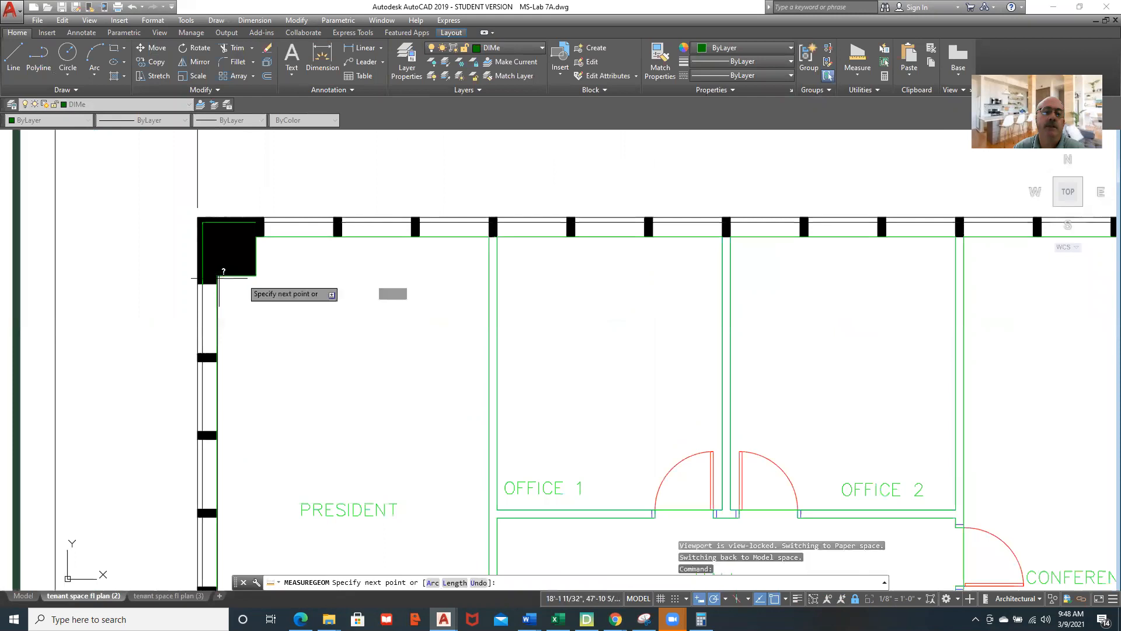
pyautogui.click(256, 274)
pyautogui.click(256, 236)
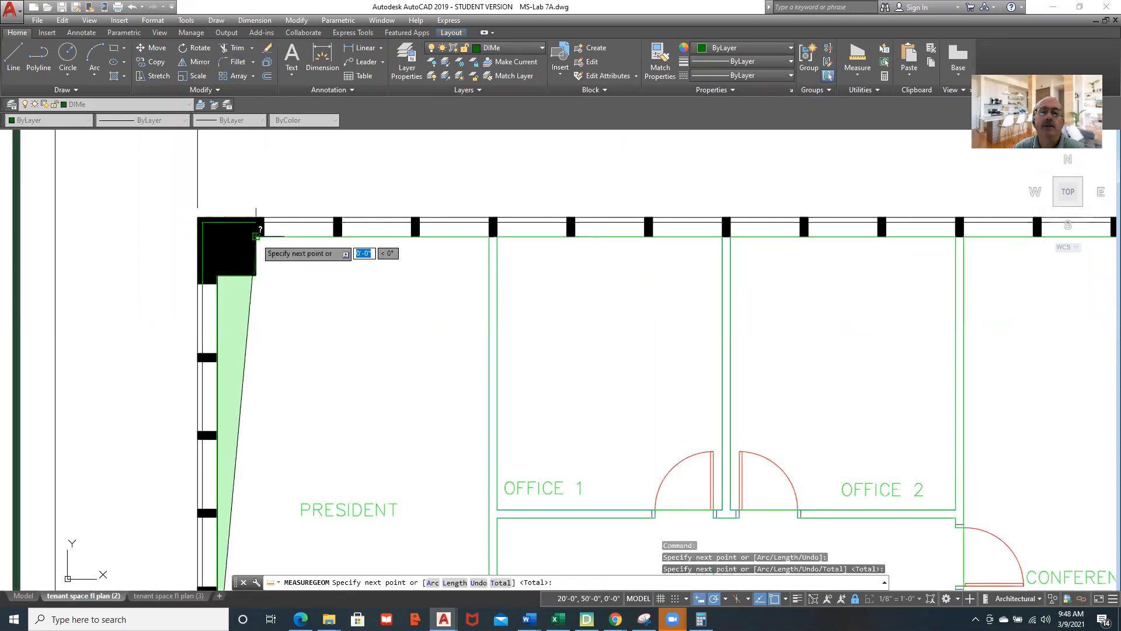
pyautogui.click(489, 236)
# Complete the President office's area measurement at its lower-right interior corner
pyautogui.moveTo(453, 407); pyautogui.dragTo(457, 359, button='middle')
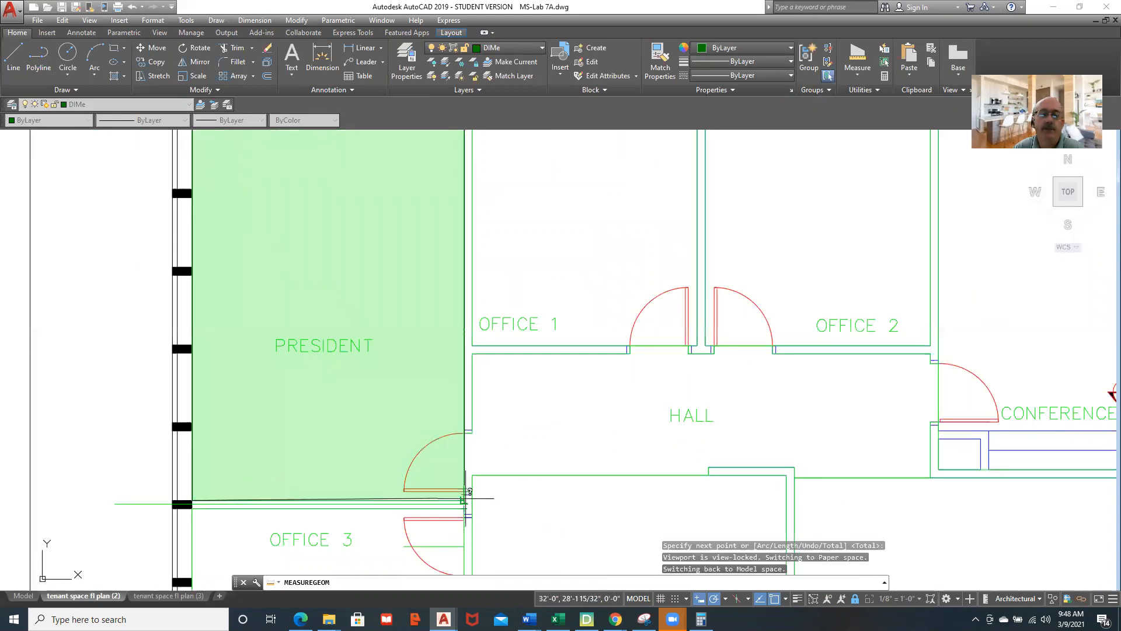
pyautogui.scroll(2, 468, 498)
pyautogui.scroll(6, 469, 498)
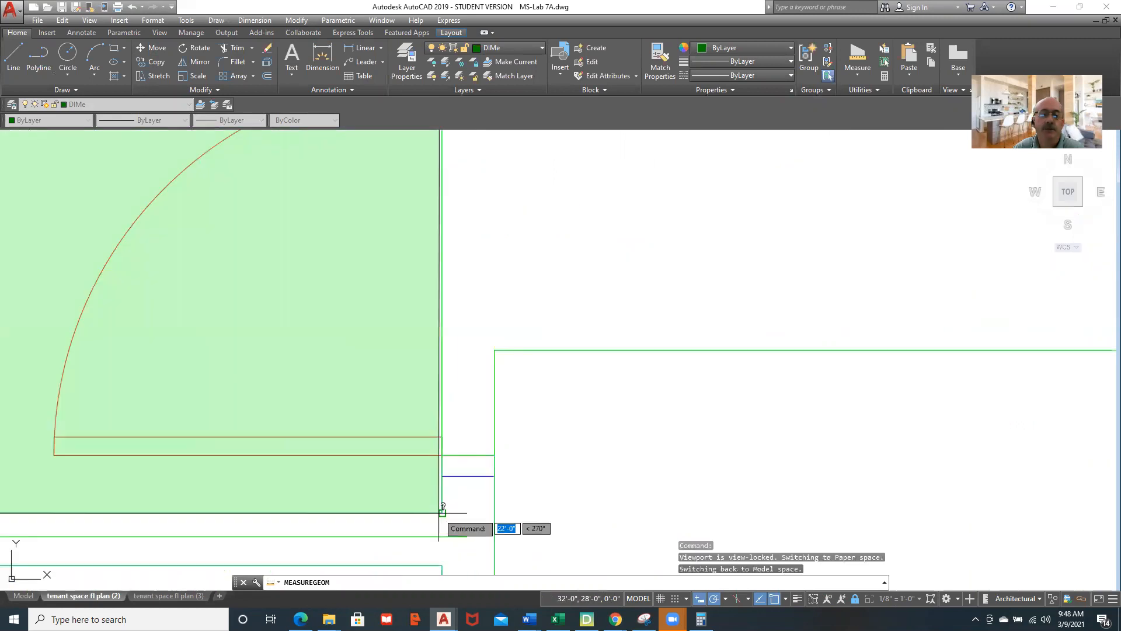
pyautogui.click(442, 512)
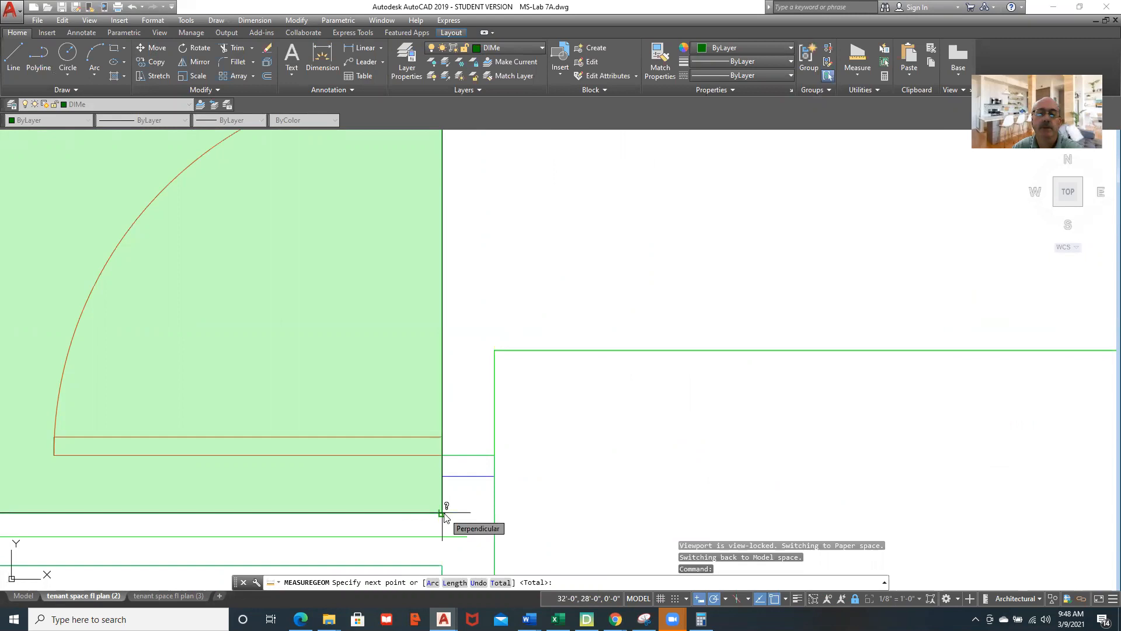
pyautogui.press('Return')
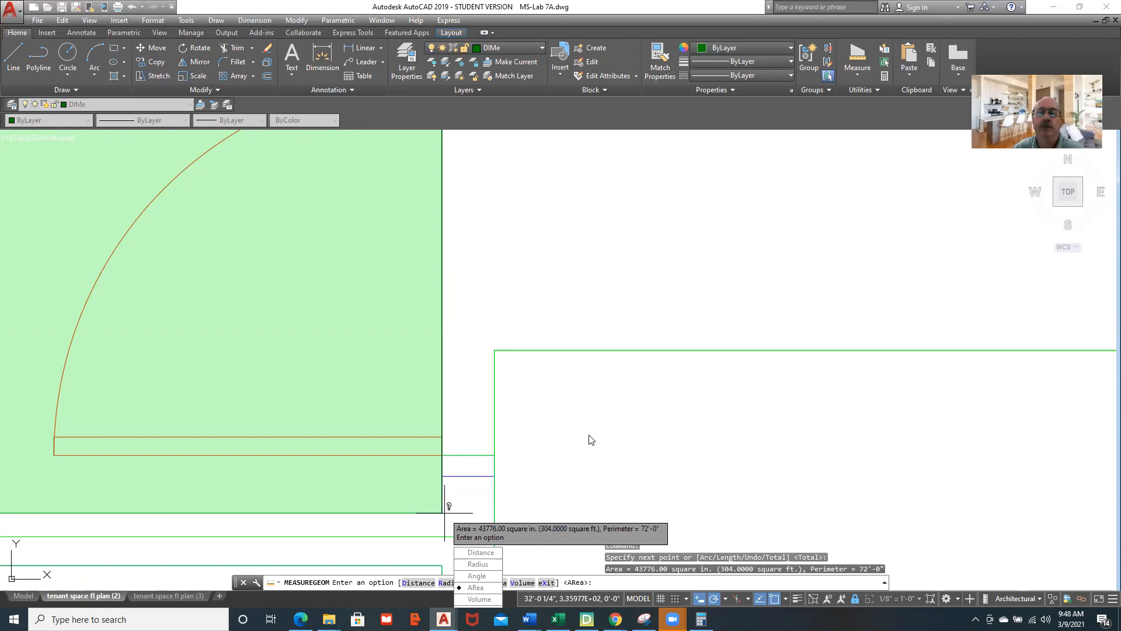
# Check the President entry in the square foot summary table and end the area measurement
pyautogui.press('Return')
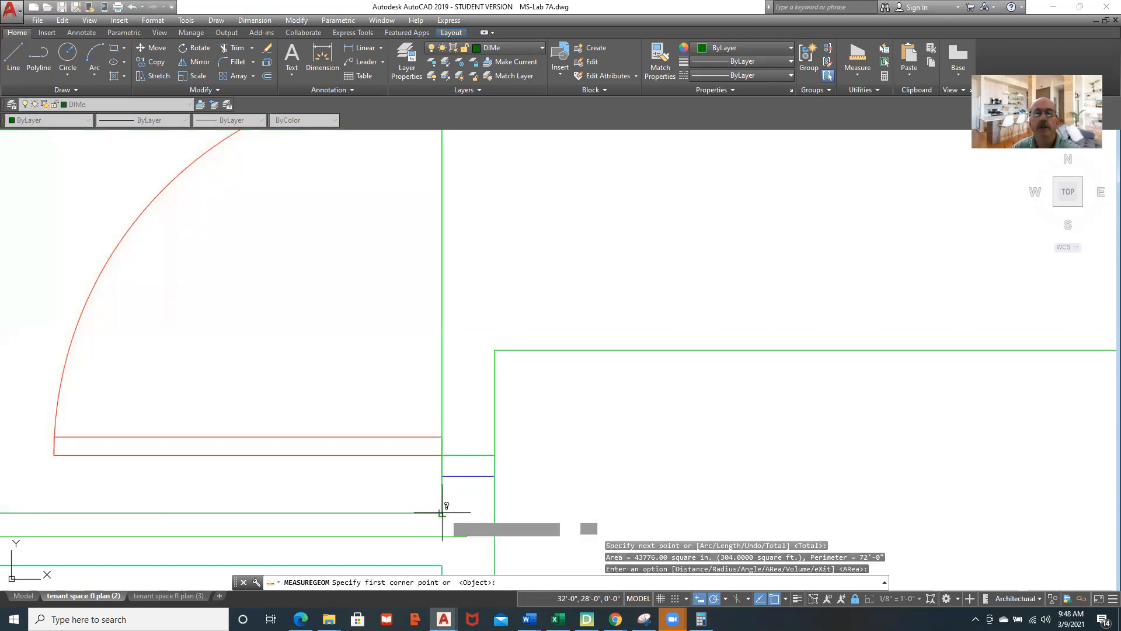
pyautogui.scroll(-5, 616, 357)
pyautogui.scroll(-2, 613, 368)
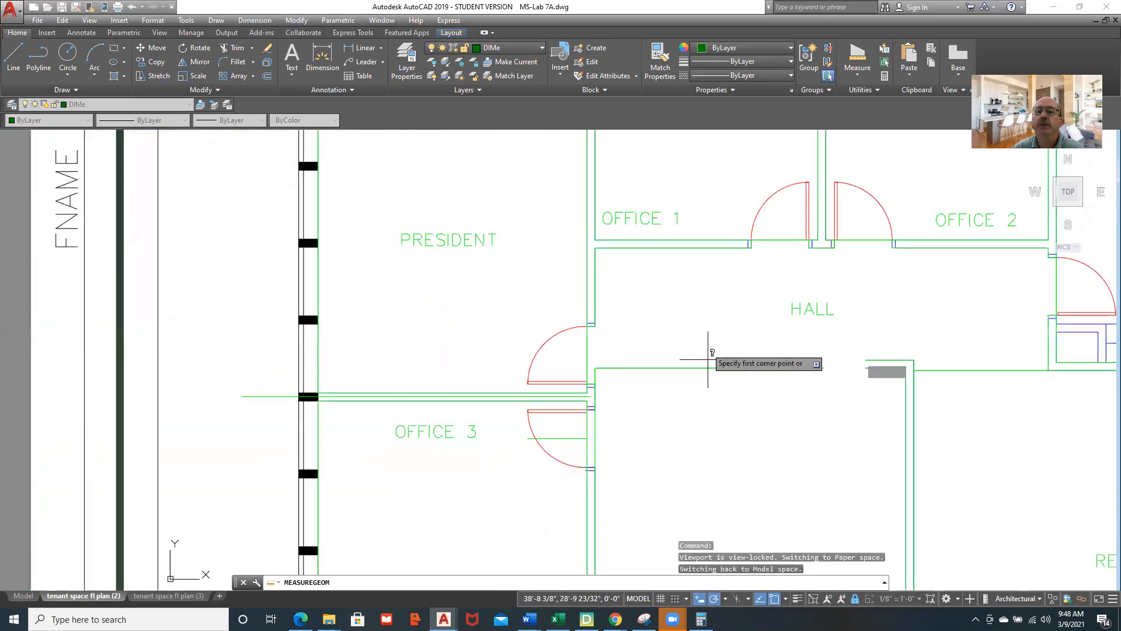
pyautogui.moveTo(633, 356)
pyautogui.mouseDown(button='middle')
pyautogui.moveTo(321, 455)
pyautogui.moveTo(1, 606)
pyautogui.mouseUp(button='middle')
pyautogui.scroll(-4, 643, 496)
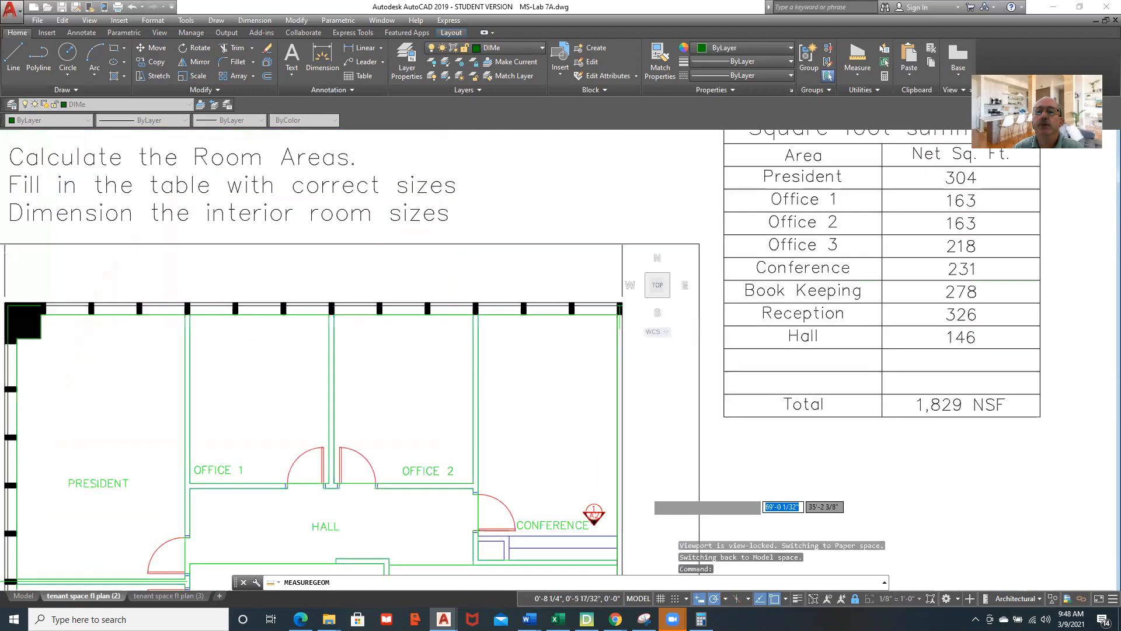
pyautogui.moveTo(720, 433); pyautogui.dragTo(582, 405, button='middle')
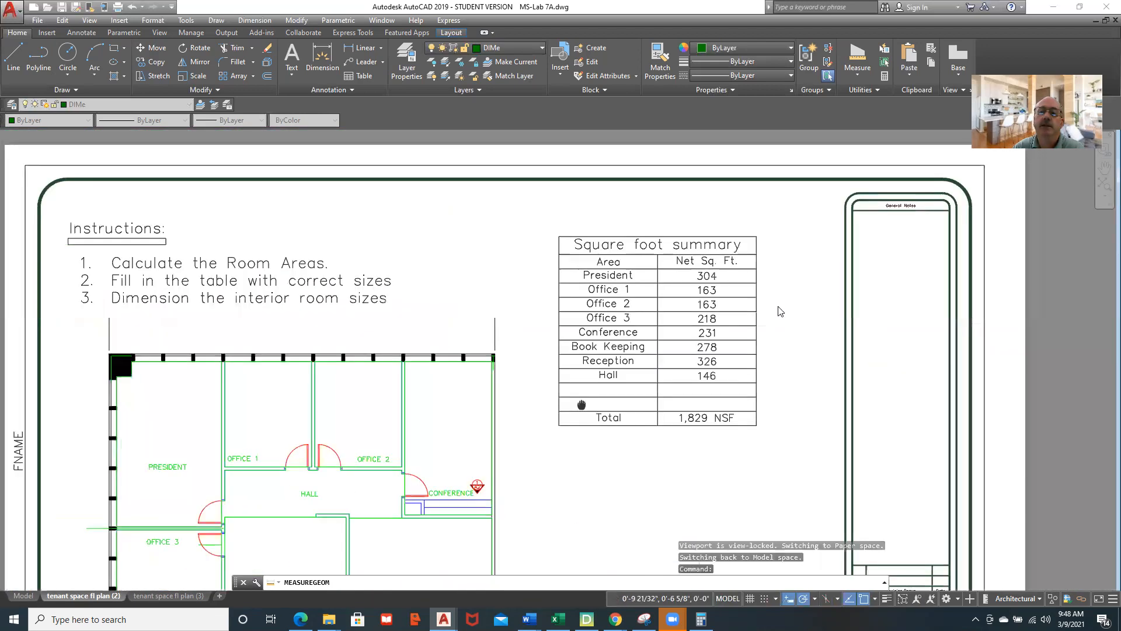
pyautogui.click(712, 271)
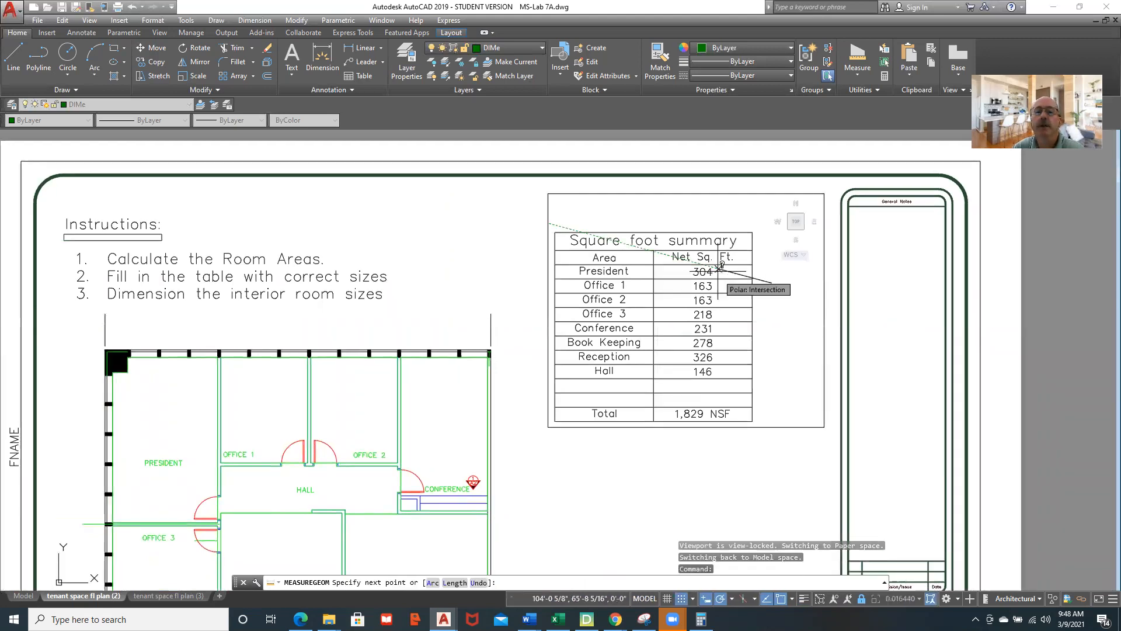
pyautogui.press('Escape')
pyautogui.click(702, 271)
pyautogui.press('Escape')
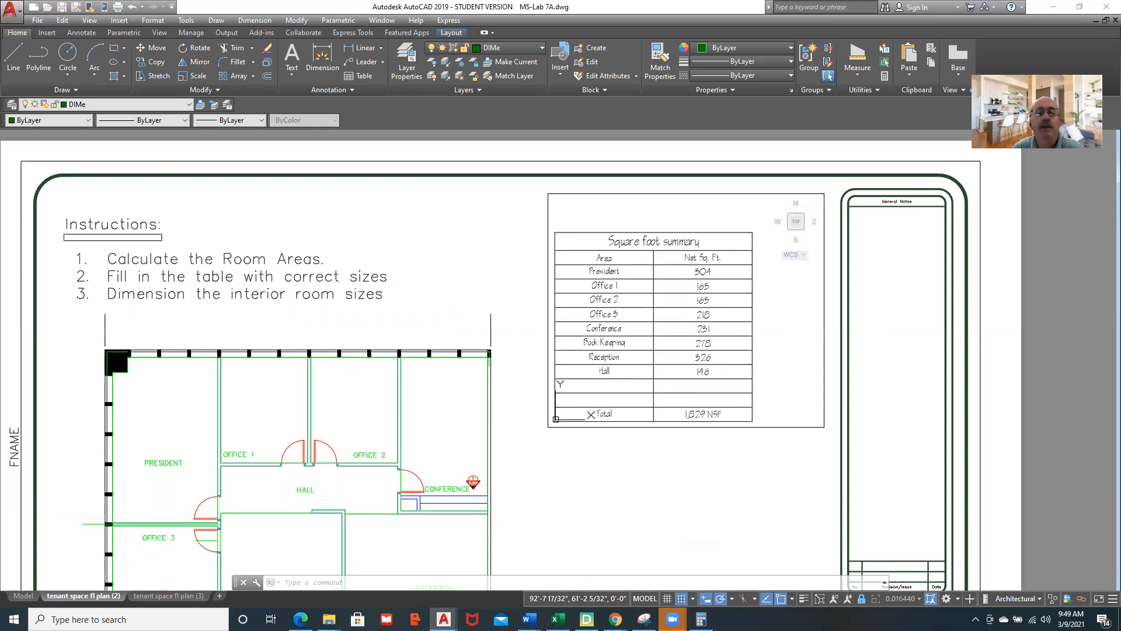
# Measure the area of Office 1 along its interior corners, starting at the lower-left corner
pyautogui.moveTo(280, 460); pyautogui.dragTo(491, 358, button='middle')
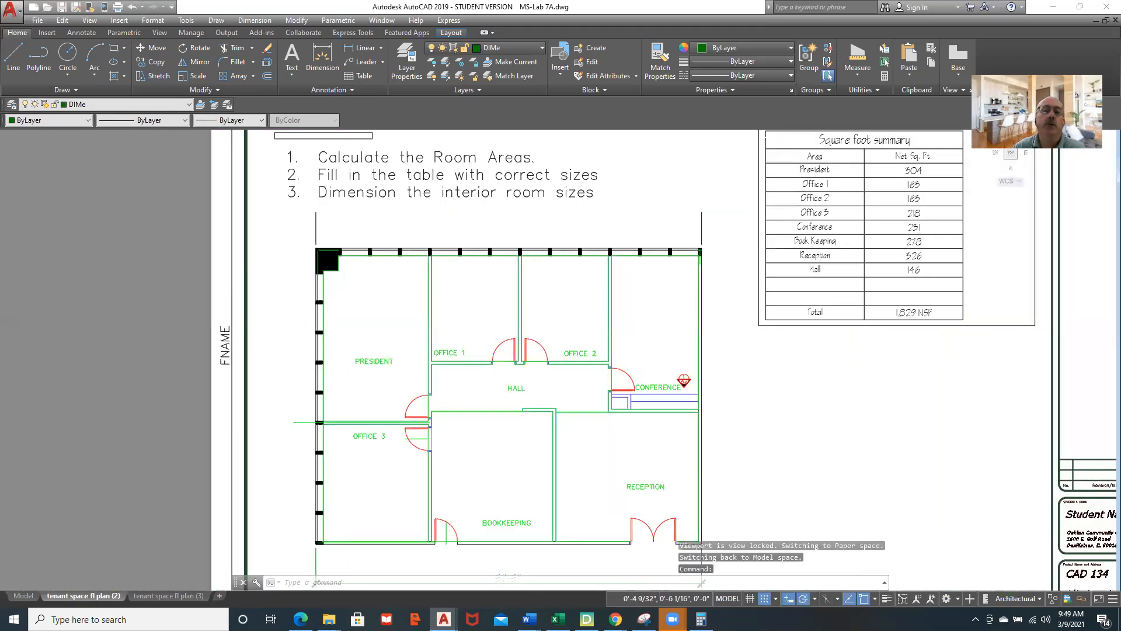
pyautogui.scroll(4, 471, 329)
pyautogui.moveTo(477, 343); pyautogui.dragTo(371, 426, button='middle')
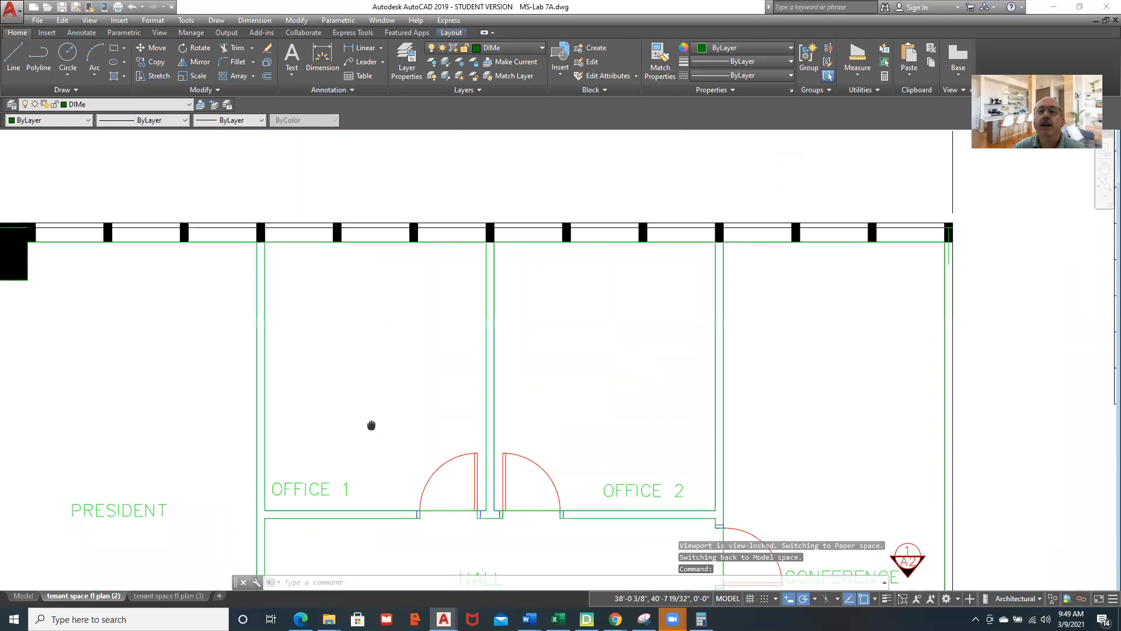
pyautogui.click(856, 77)
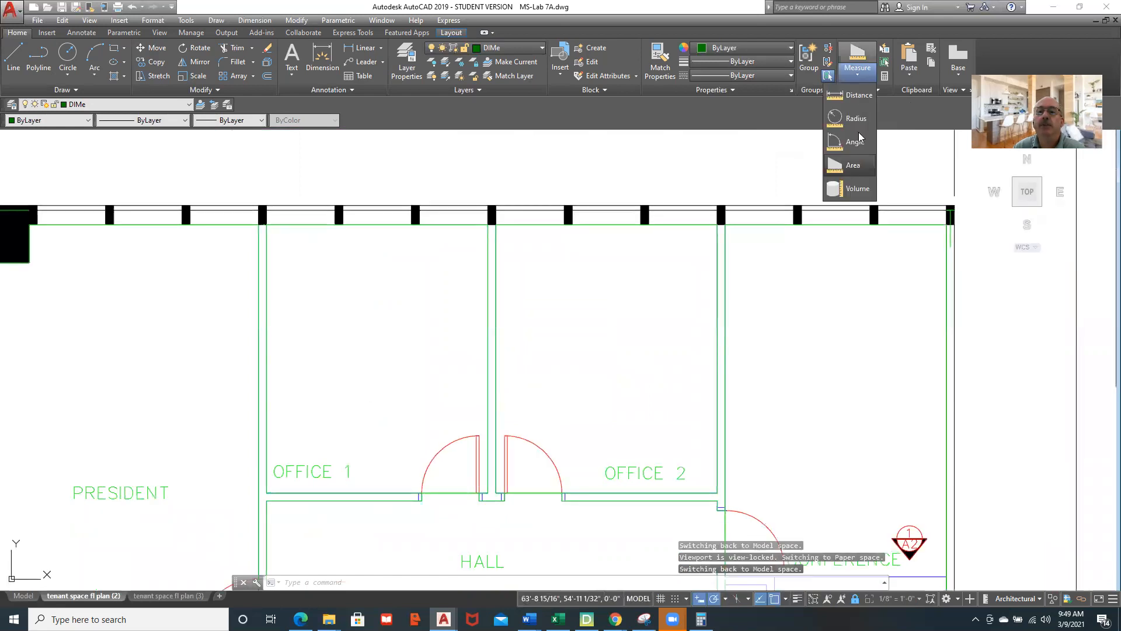
pyautogui.click(851, 165)
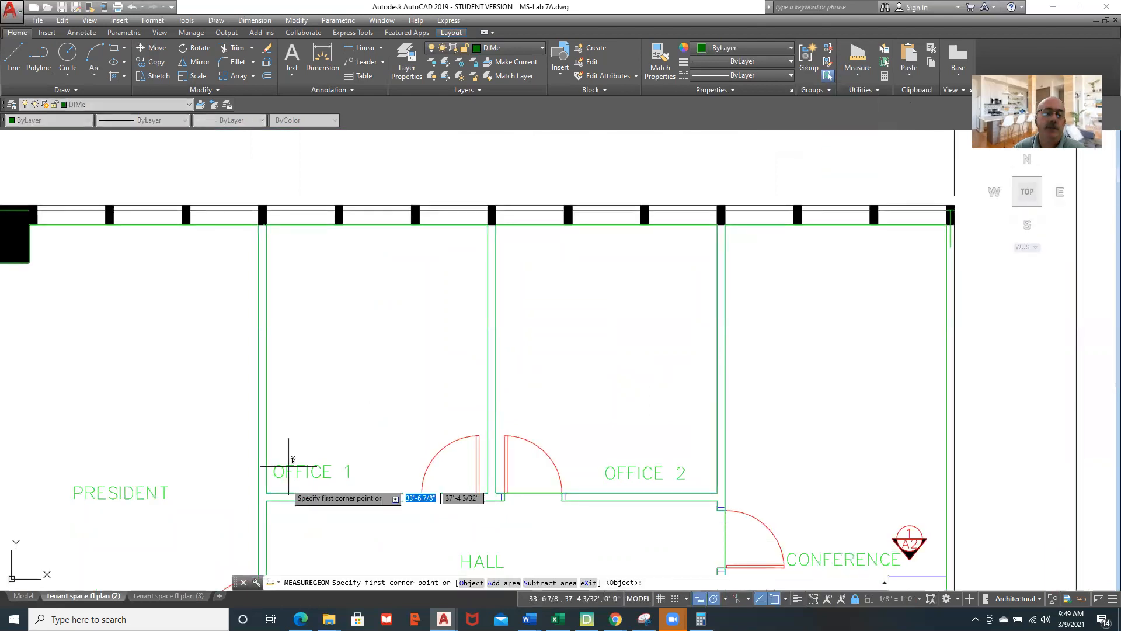
pyautogui.click(271, 491)
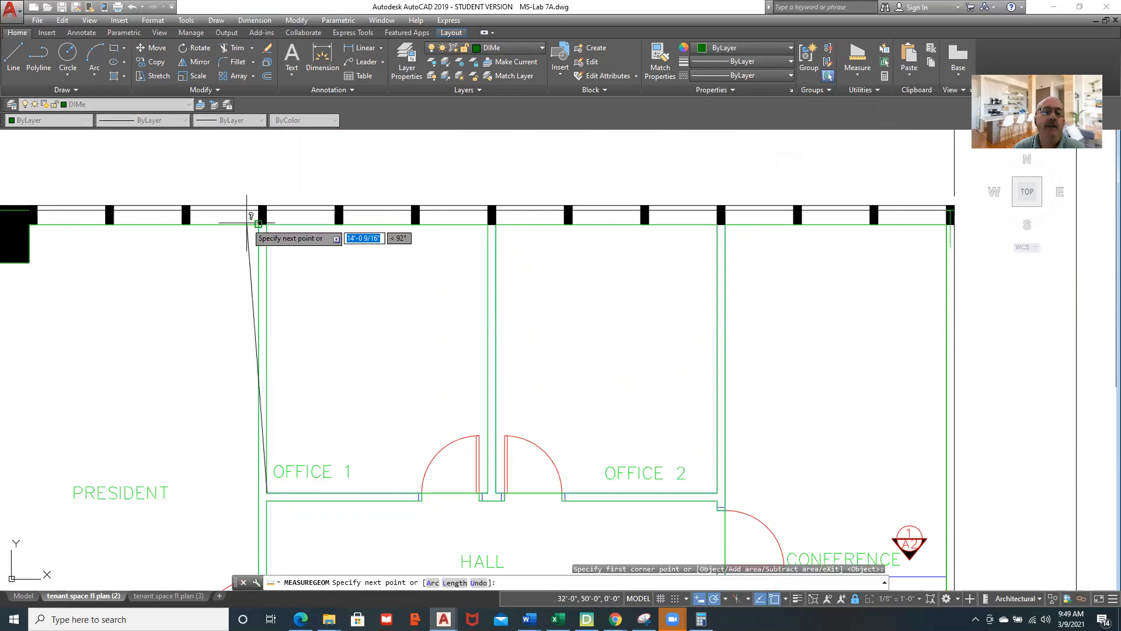
pyautogui.click(267, 224)
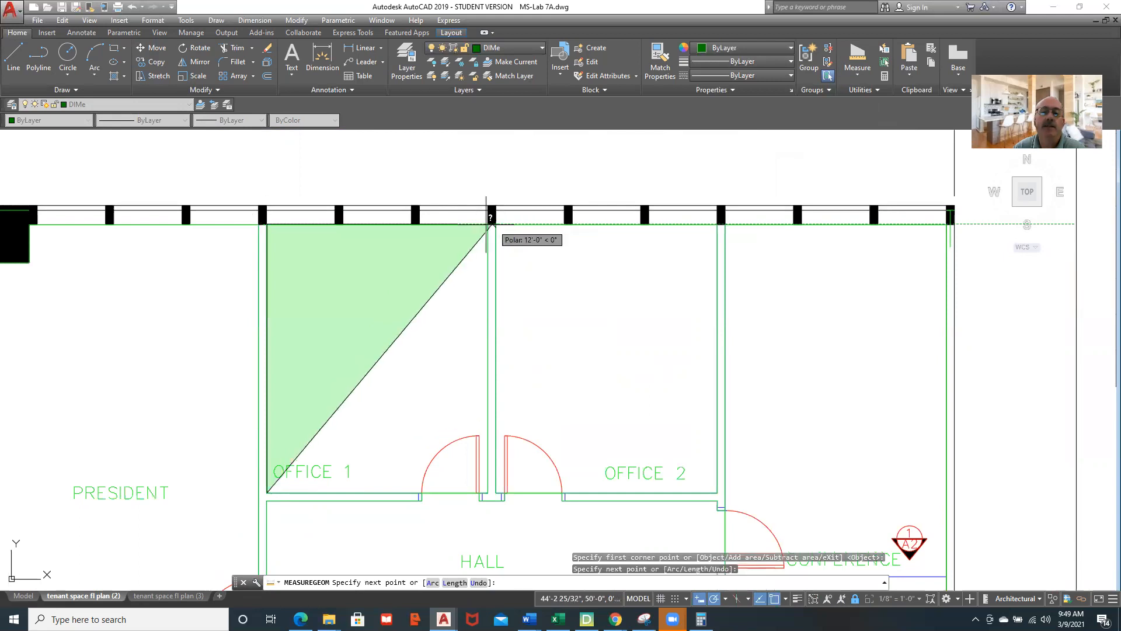
pyautogui.click(488, 224)
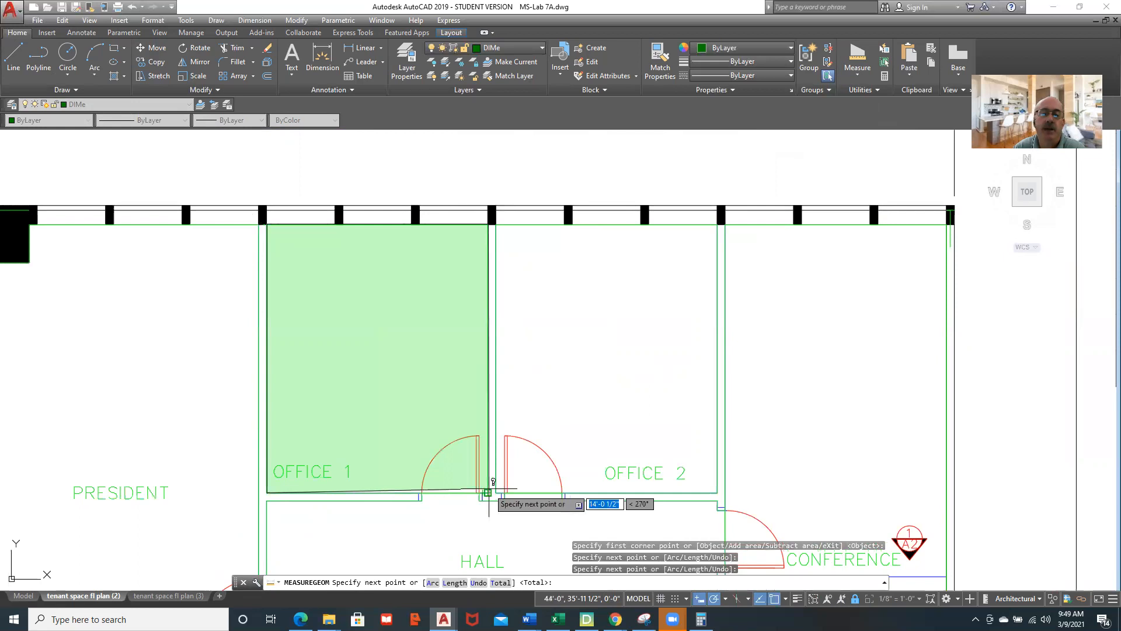
pyautogui.scroll(5, 490, 492)
pyautogui.scroll(3, 490, 492)
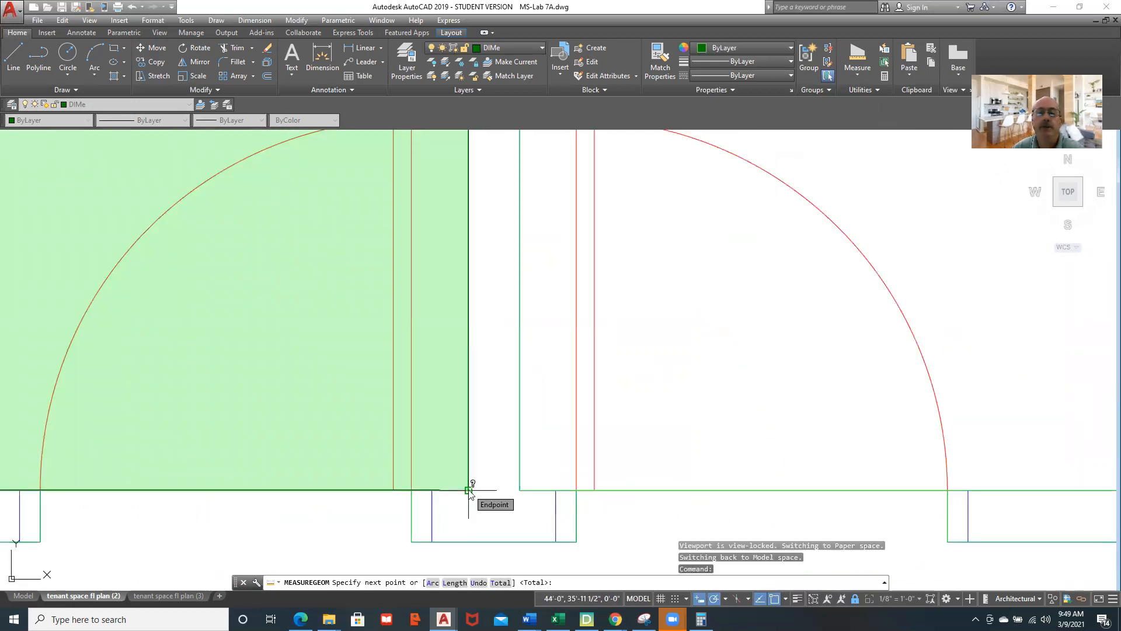
pyautogui.press('Return')
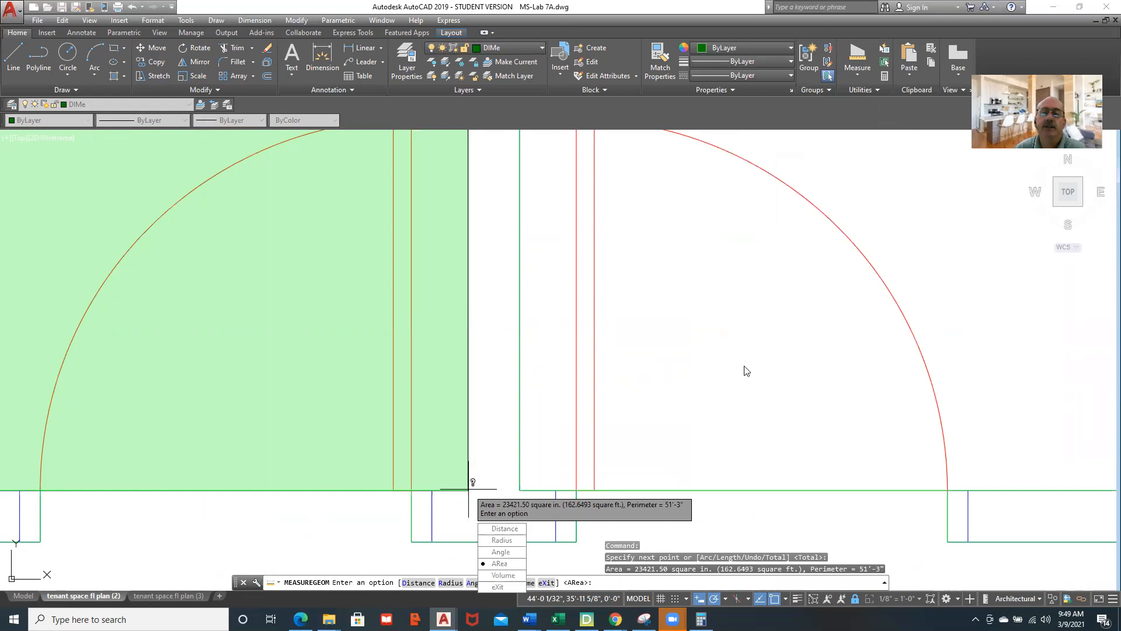
# Compare the measured area with the Office 1 entry in the square foot summary table and end the measurement
pyautogui.scroll(-5, 745, 380)
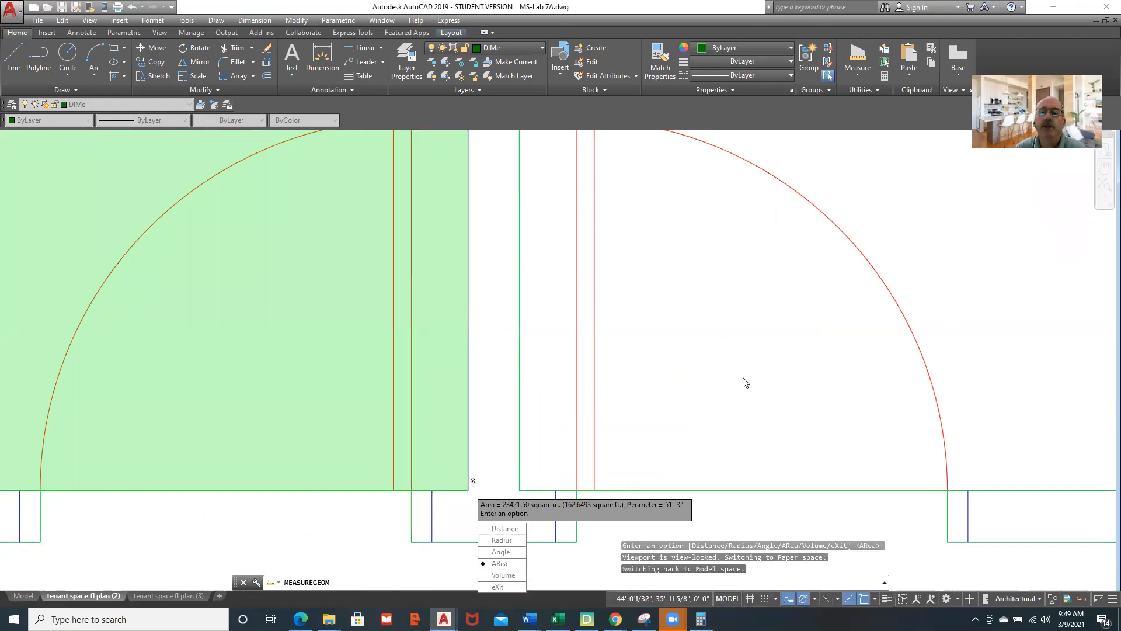
pyautogui.scroll(-6, 849, 326)
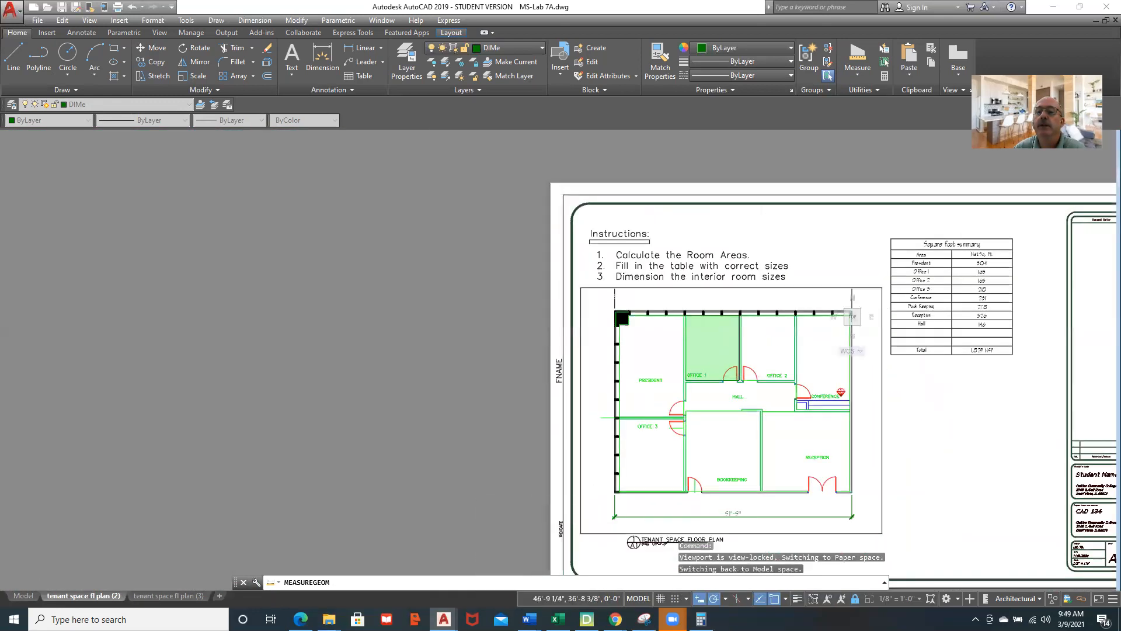
pyautogui.scroll(8, 941, 299)
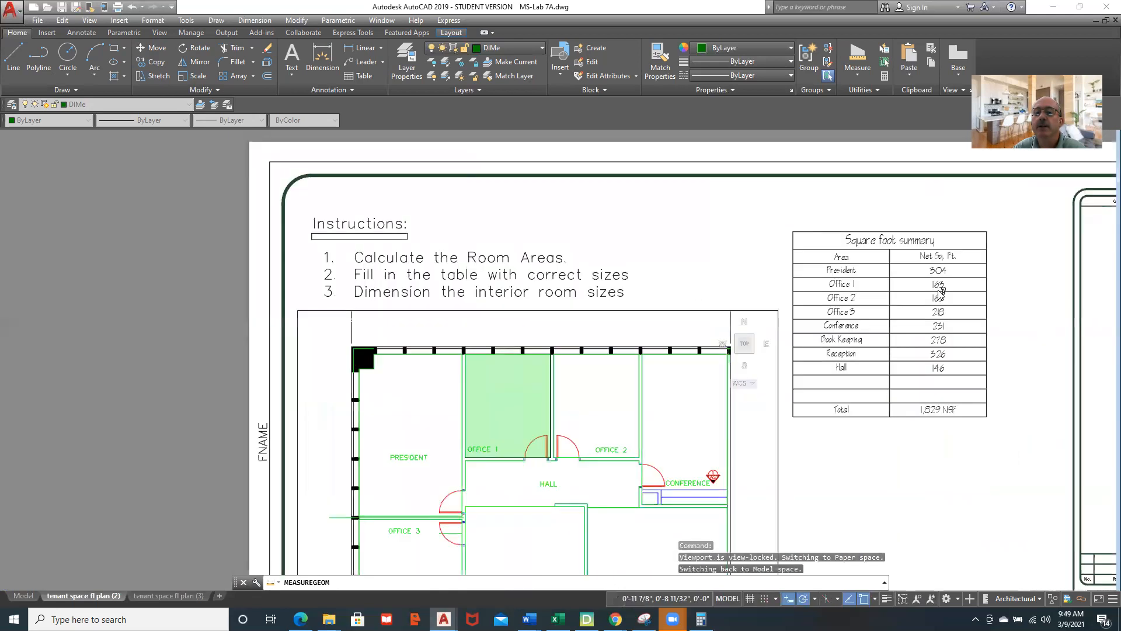
pyautogui.scroll(2, 941, 277)
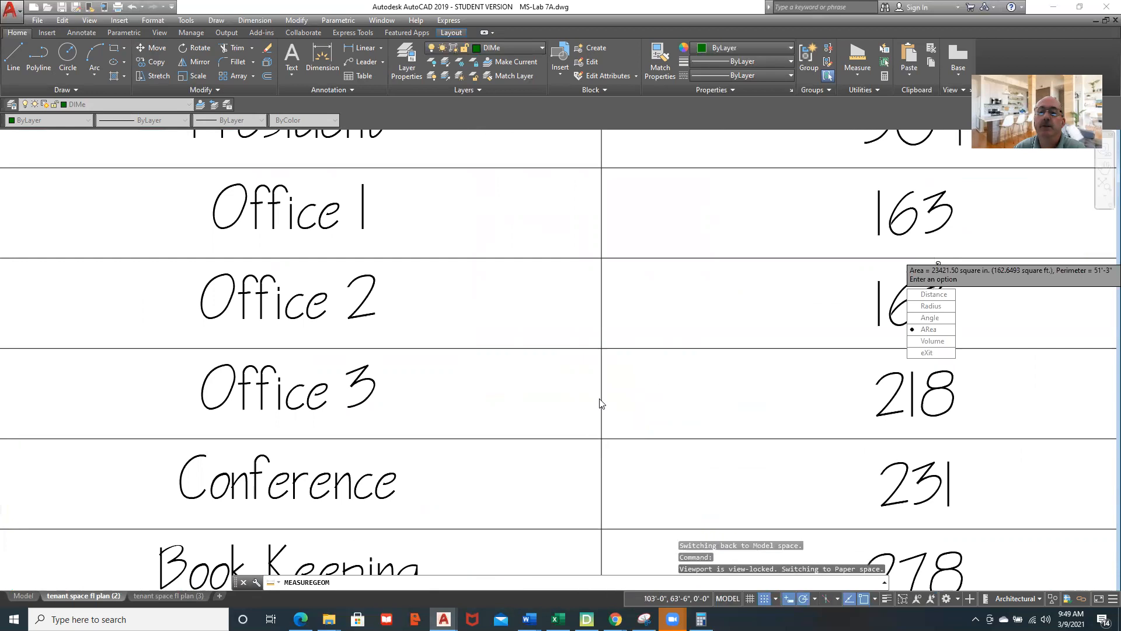
pyautogui.scroll(-6, 598, 396)
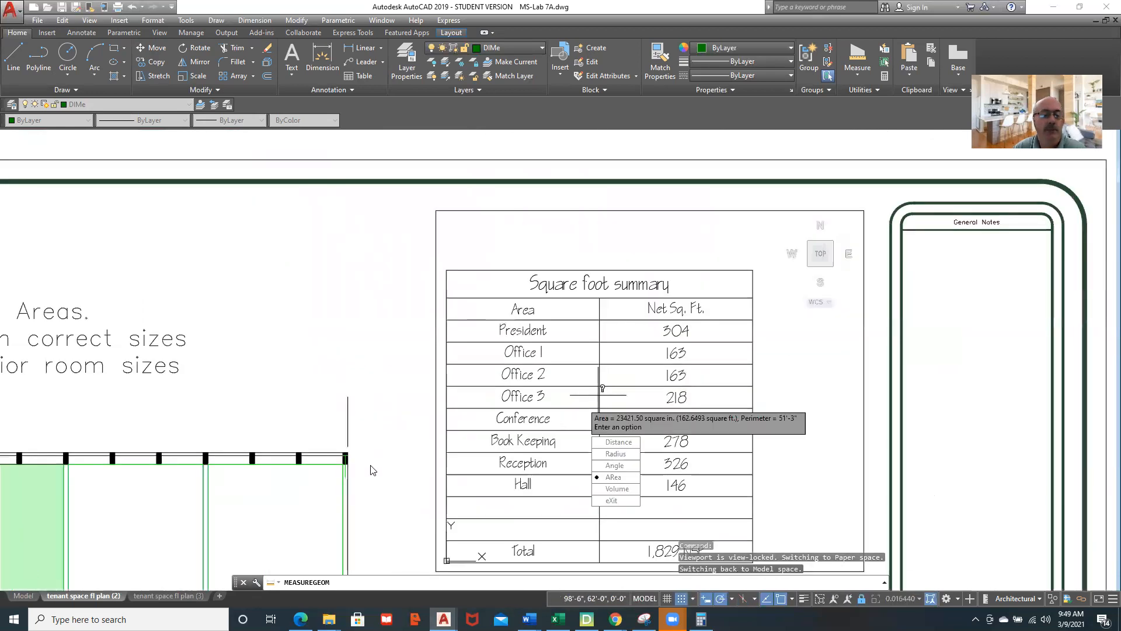
pyautogui.press('Escape')
pyautogui.moveTo(250, 461); pyautogui.dragTo(508, 129, button='middle')
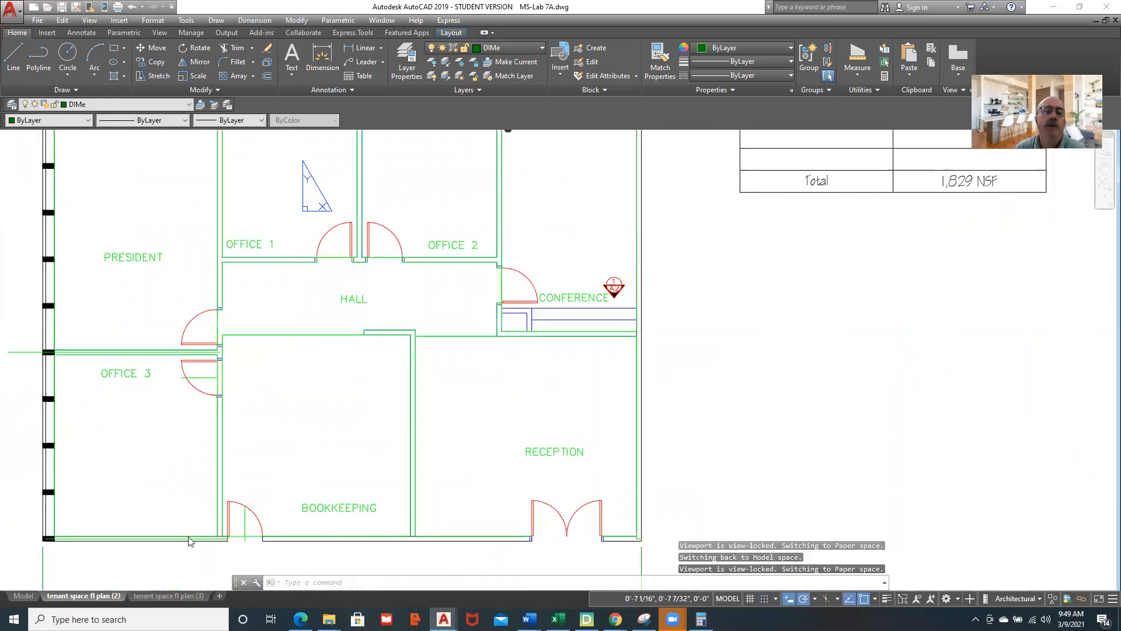
pyautogui.moveTo(245, 460); pyautogui.dragTo(116, 430, button='middle')
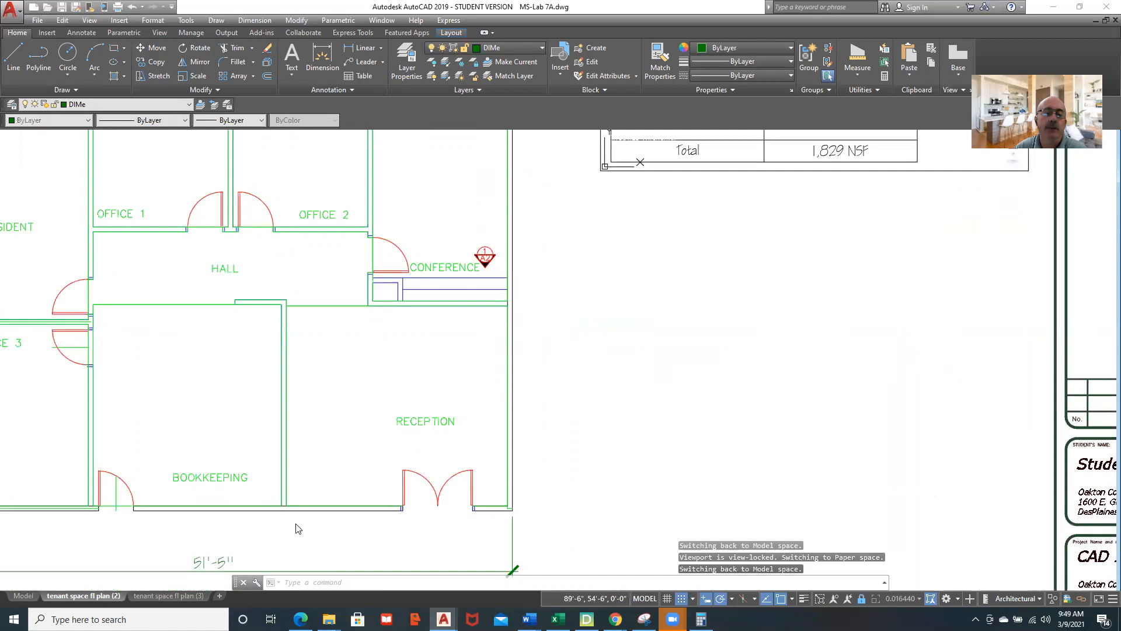
pyautogui.write('a')
pyautogui.press('Return')
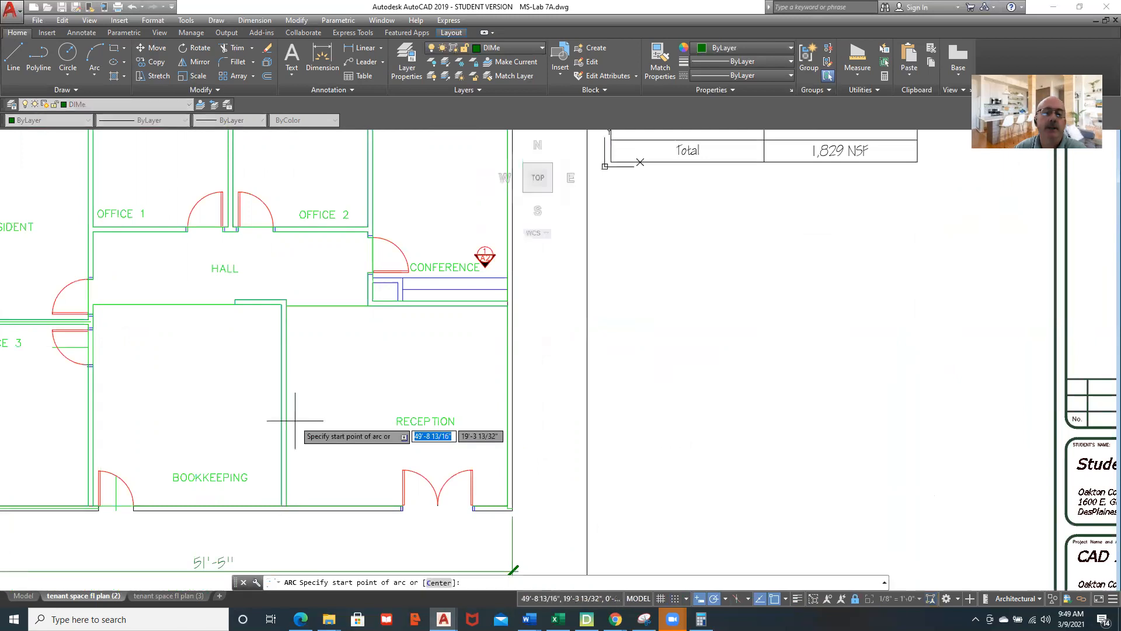
pyautogui.click(286, 505)
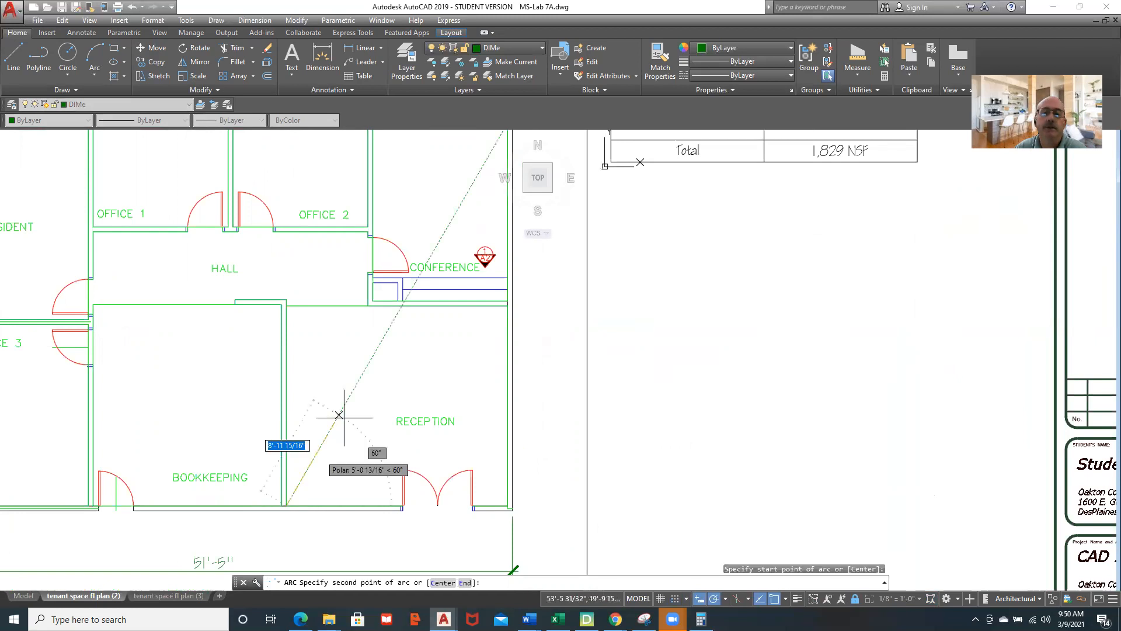
pyautogui.click(508, 305)
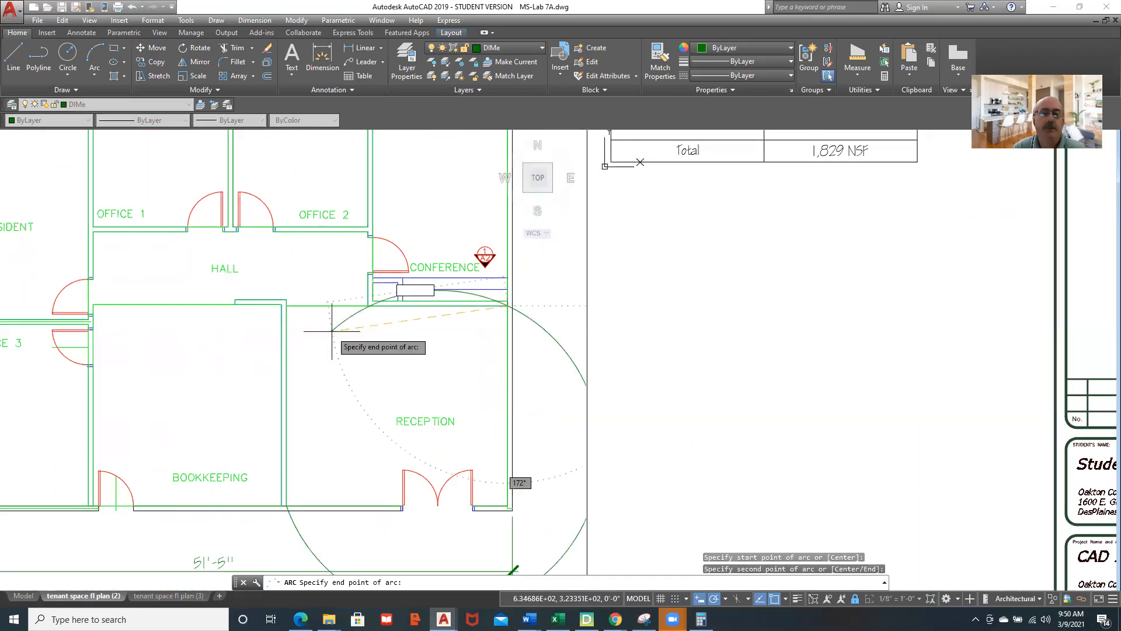
pyautogui.press('Escape')
pyautogui.click(97, 59)
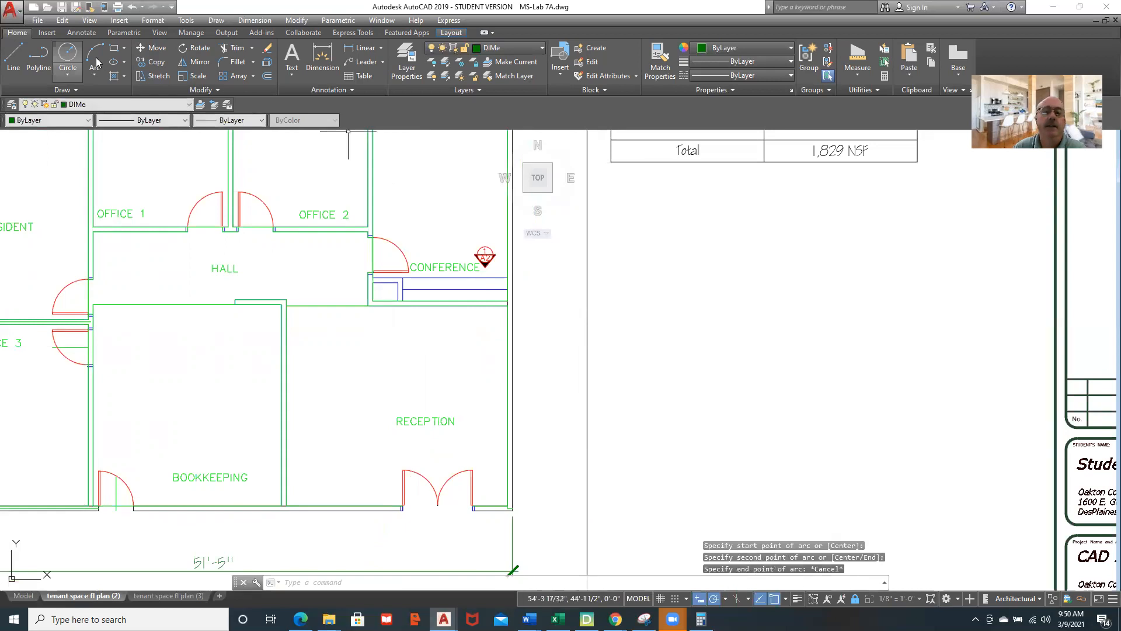
pyautogui.click(509, 306)
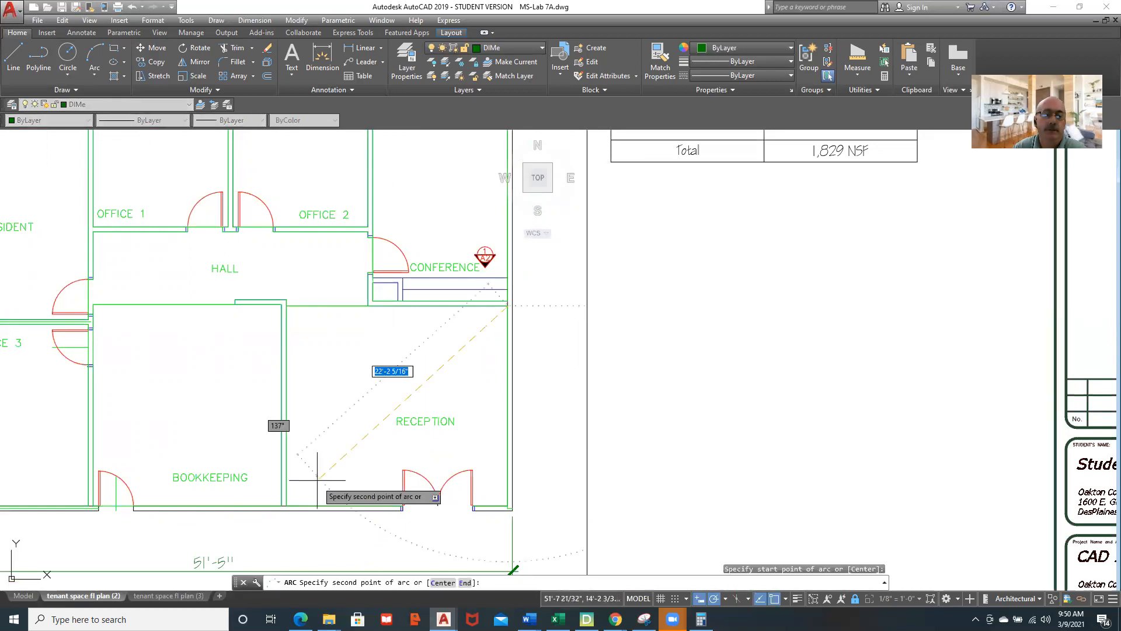
pyautogui.click(286, 505)
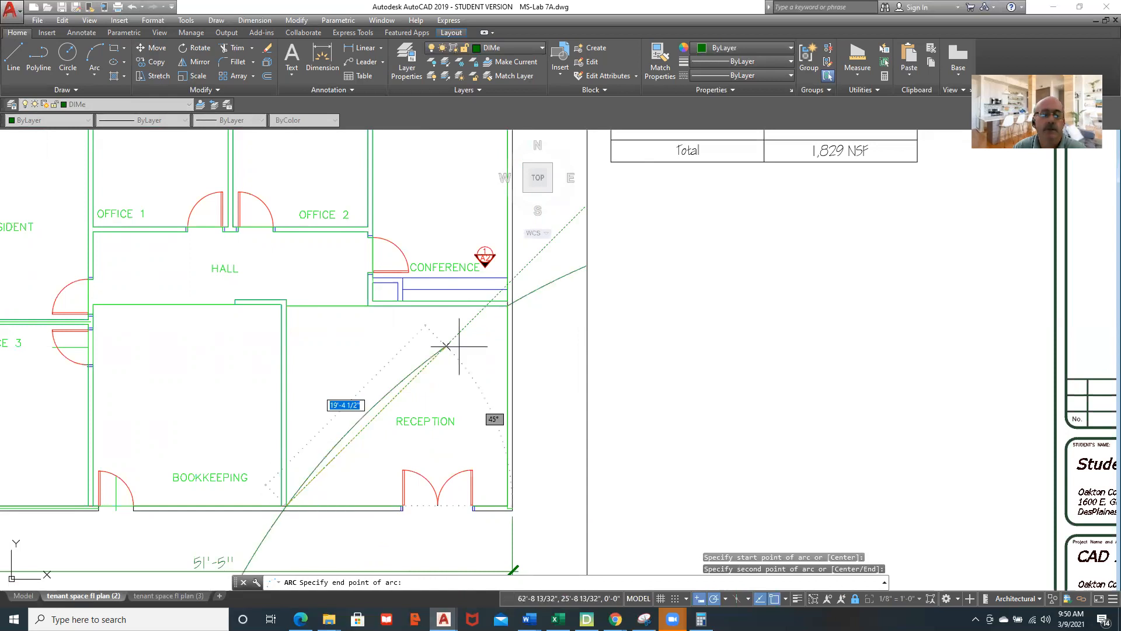
# Switch to model space and draw a 3-point arc across Reception from its lower-left interior corner to its upper-right interior corner
pyautogui.click(24, 596)
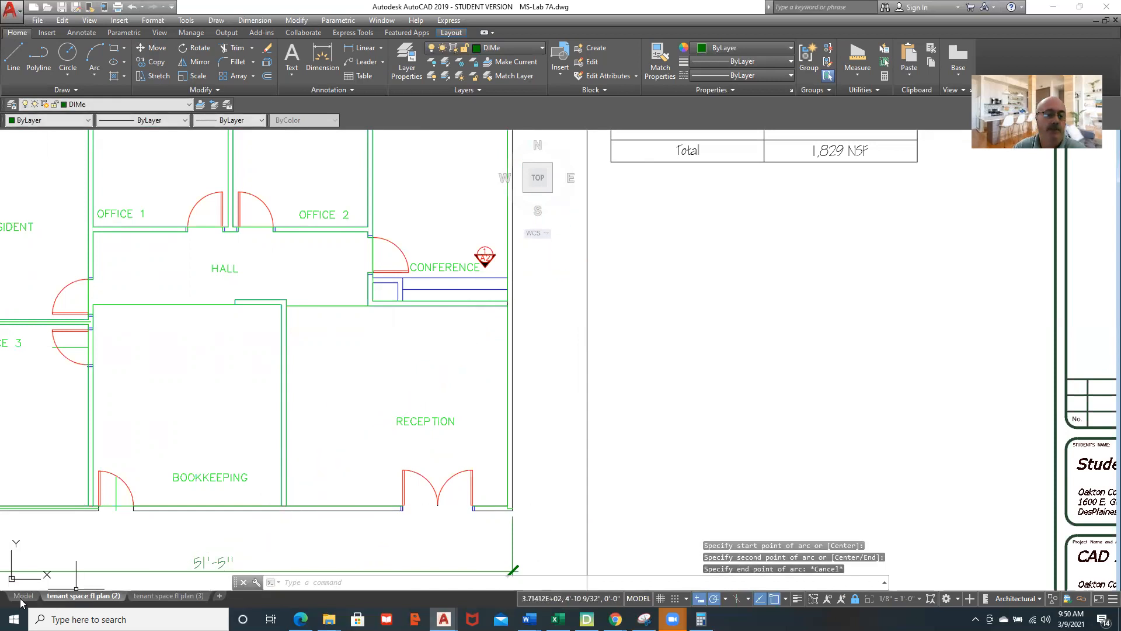
pyautogui.scroll(2, 338, 421)
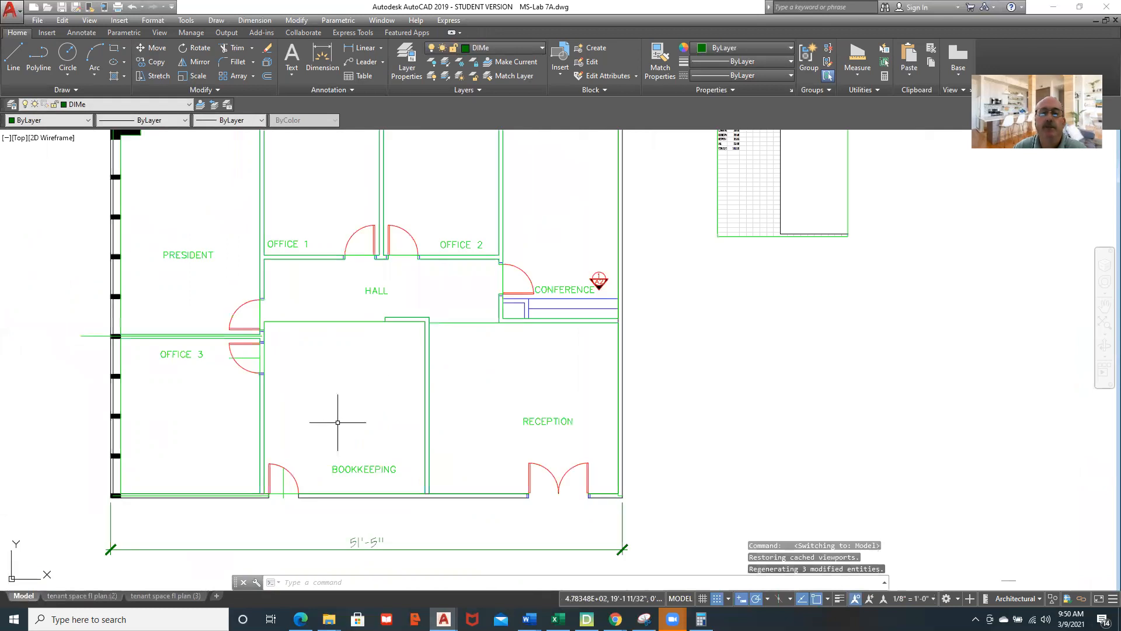
pyautogui.moveTo(503, 408); pyautogui.dragTo(346, 411, button='middle')
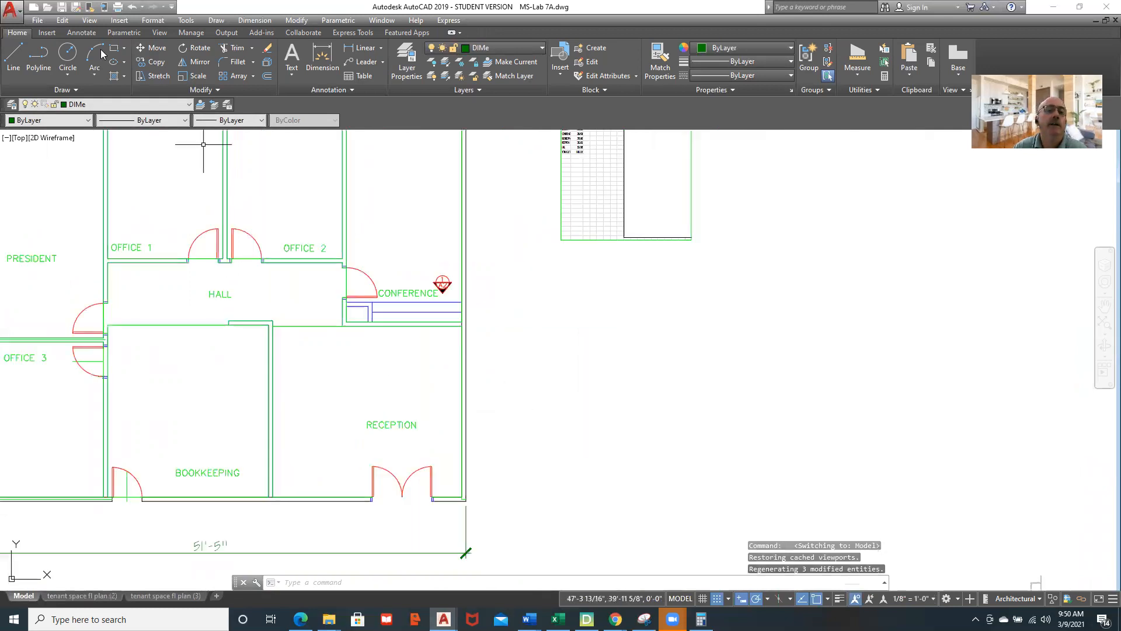
pyautogui.click(92, 76)
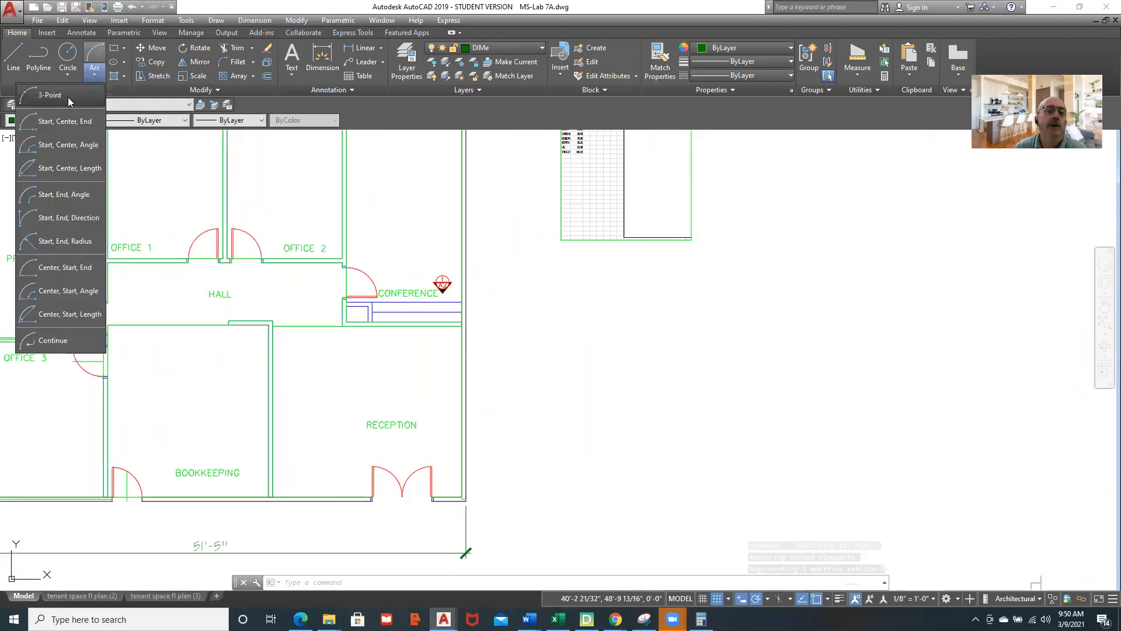
pyautogui.click(50, 95)
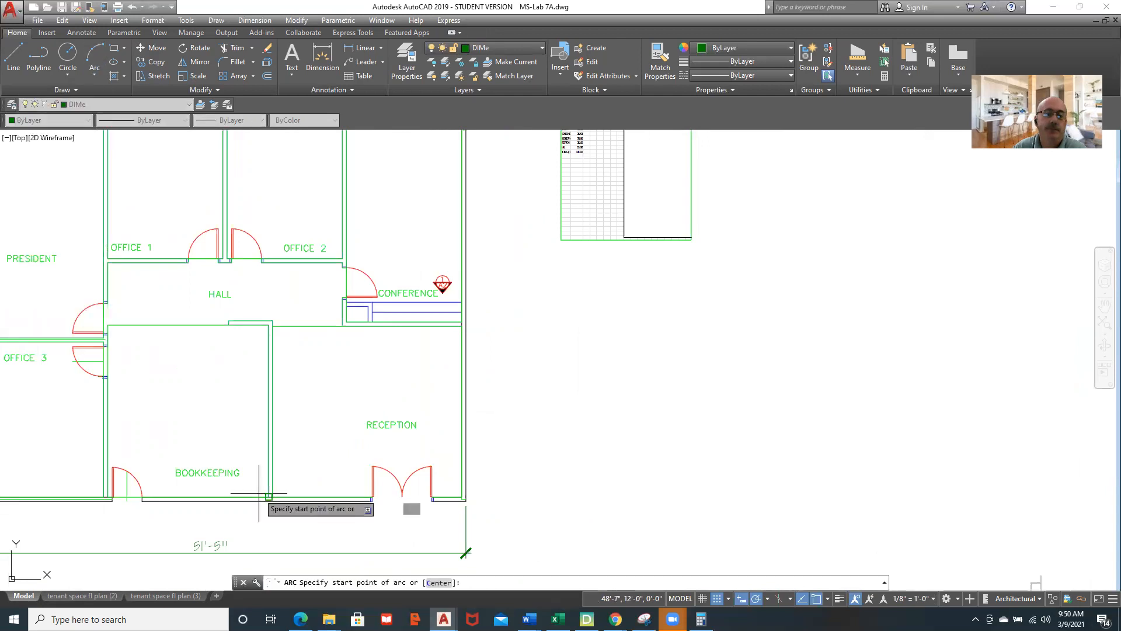
pyautogui.click(272, 499)
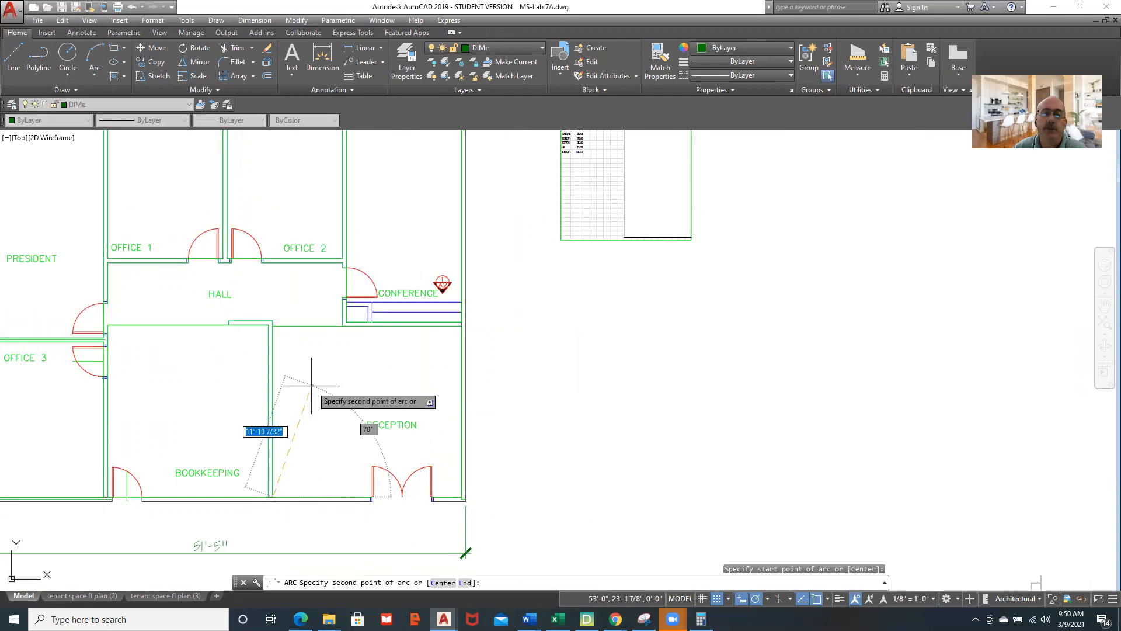
pyautogui.click(312, 386)
pyautogui.click(452, 331)
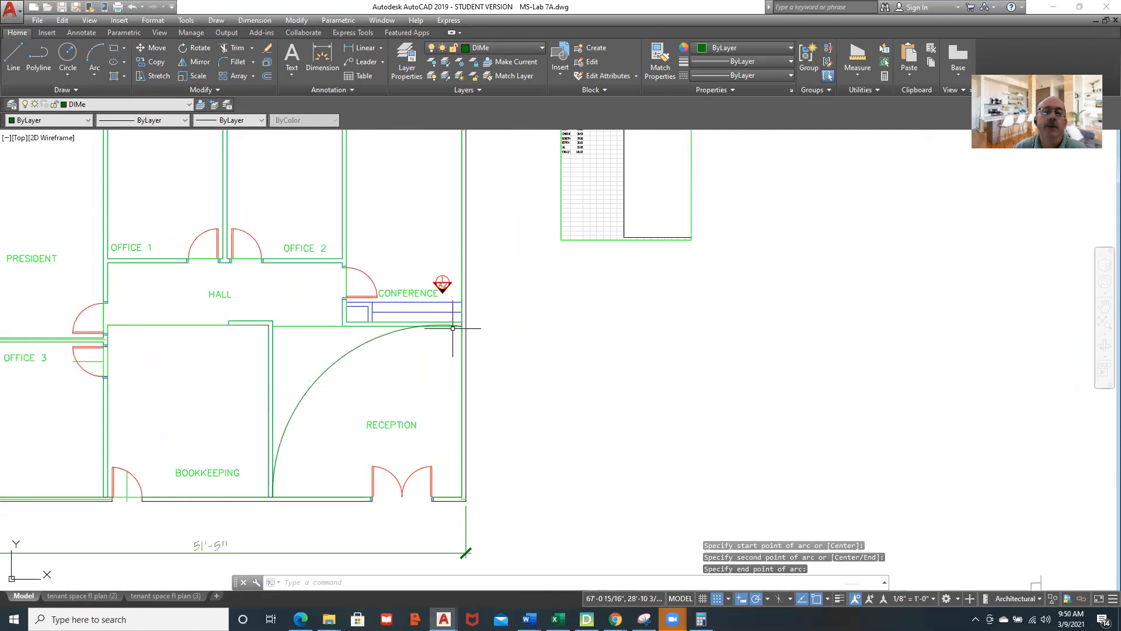
# Draw a polyline from the arc's upper-right end down Reception's right wall and along the bottom wall to the arc's lower-left end
pyautogui.moveTo(349, 468)
pyautogui.mouseDown(button='middle')
pyautogui.moveTo(404, 480)
pyautogui.moveTo(414, 468)
pyautogui.mouseUp(button='middle')
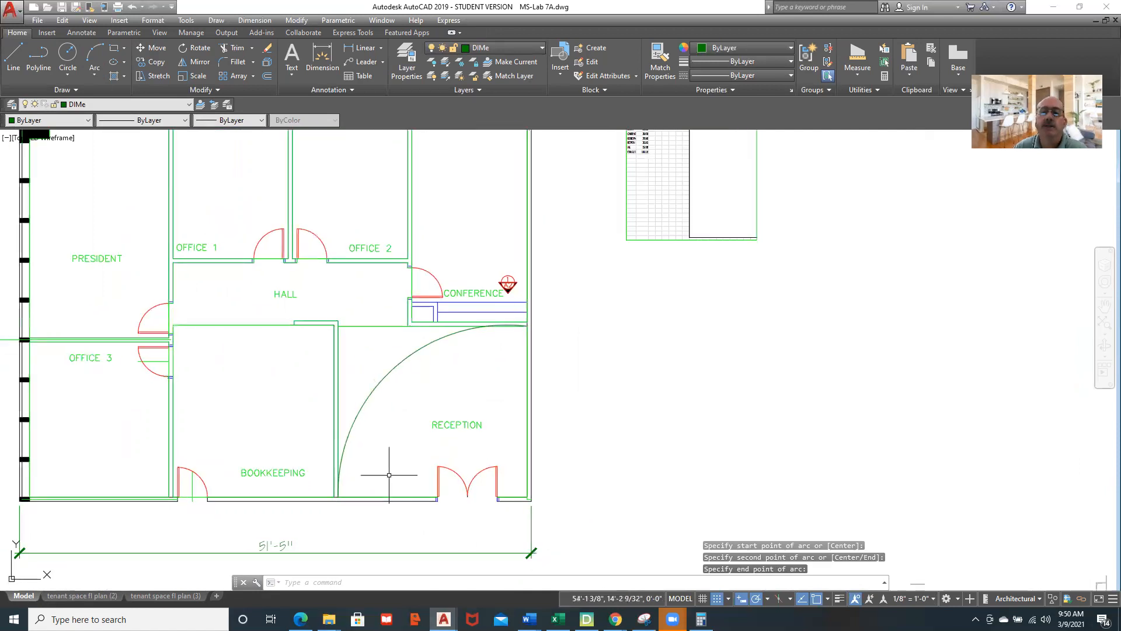
pyautogui.scroll(4, 400, 455)
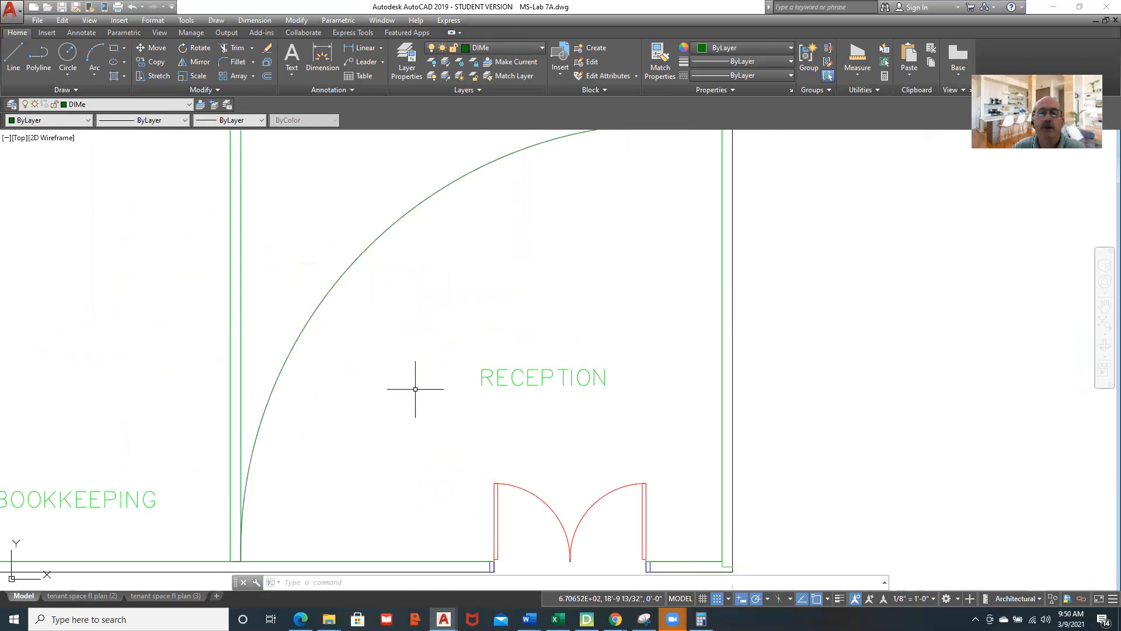
pyautogui.scroll(-2, 415, 389)
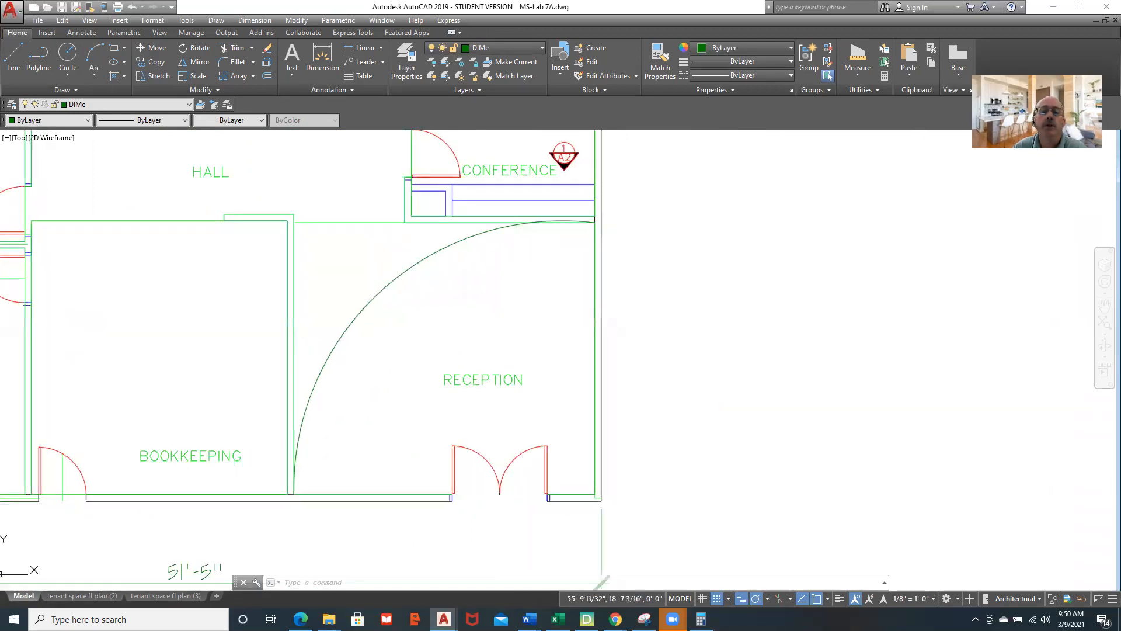
pyautogui.moveTo(401, 392); pyautogui.dragTo(399, 396, button='middle')
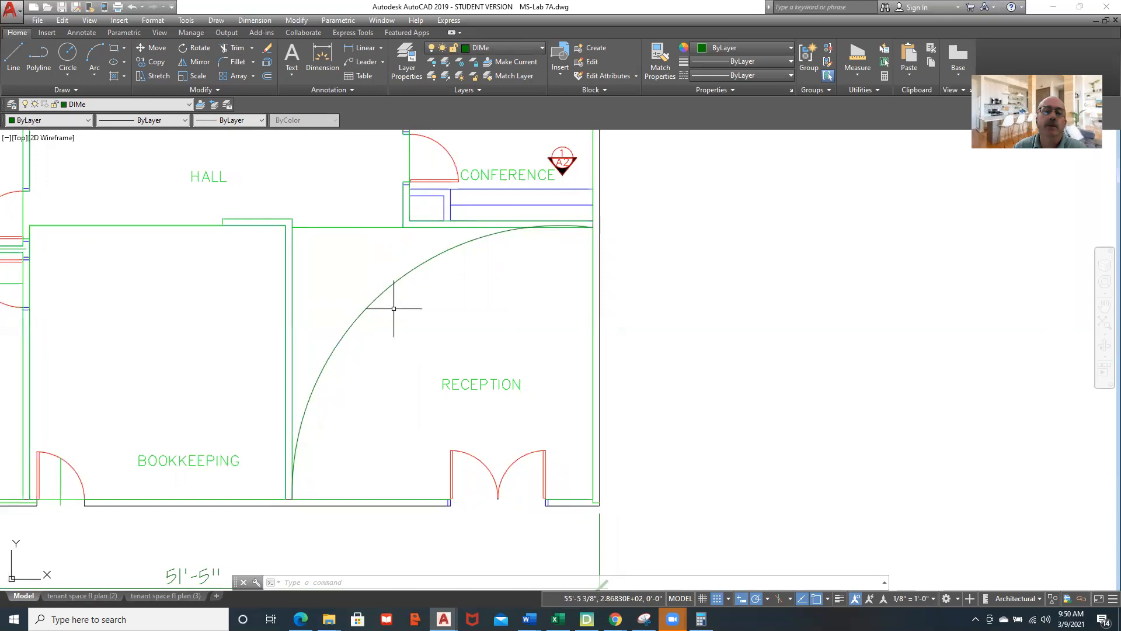
pyautogui.click(394, 282)
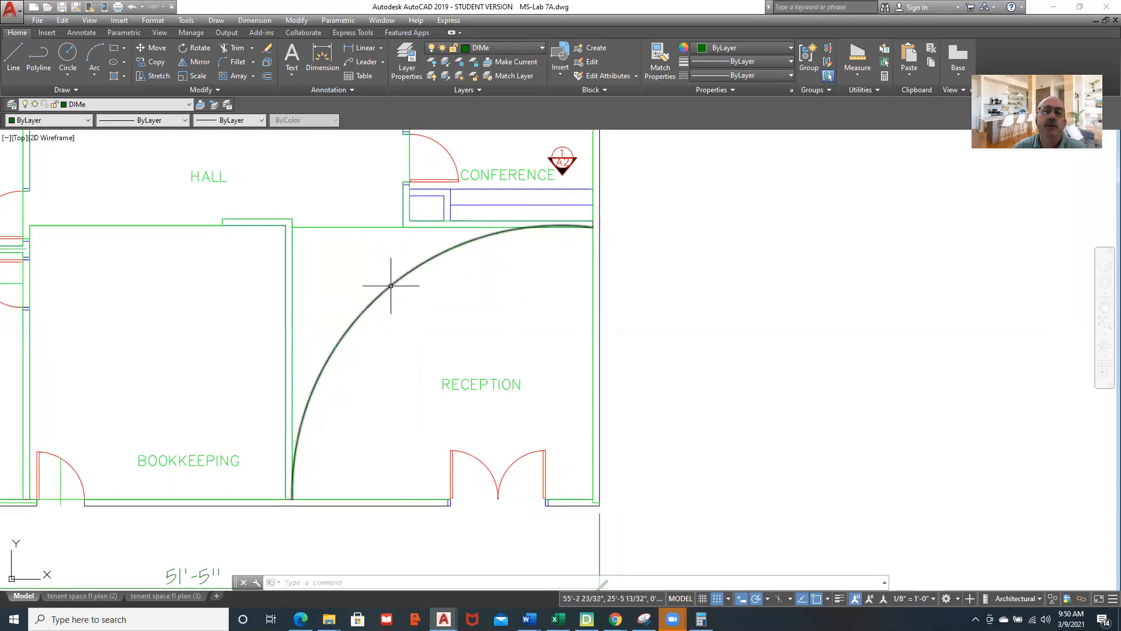
pyautogui.click(39, 57)
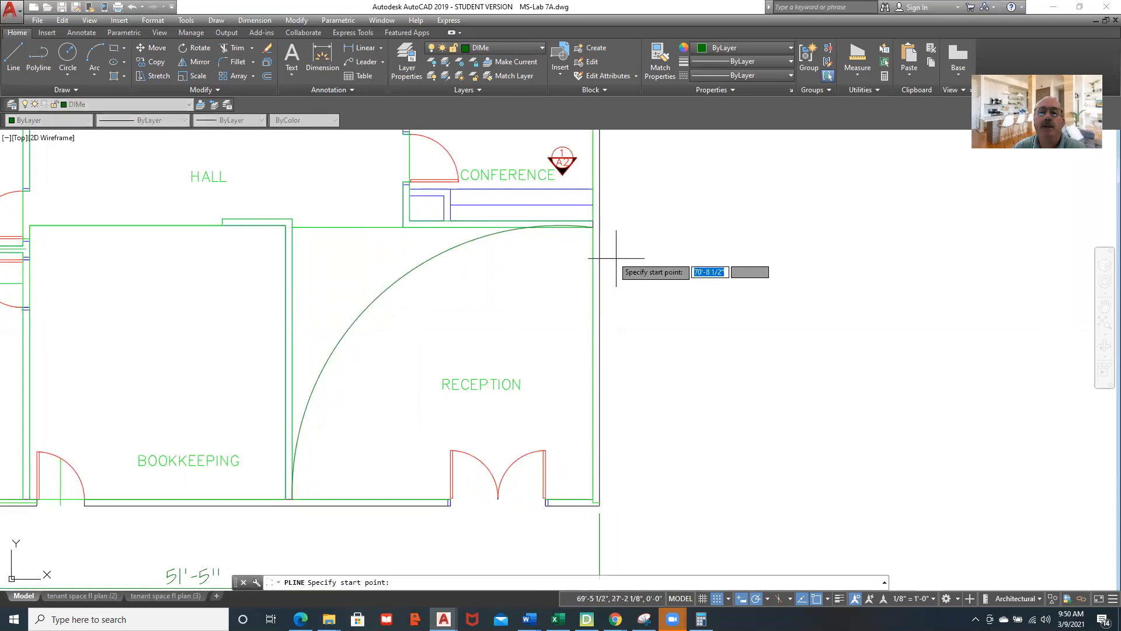
pyautogui.click(593, 226)
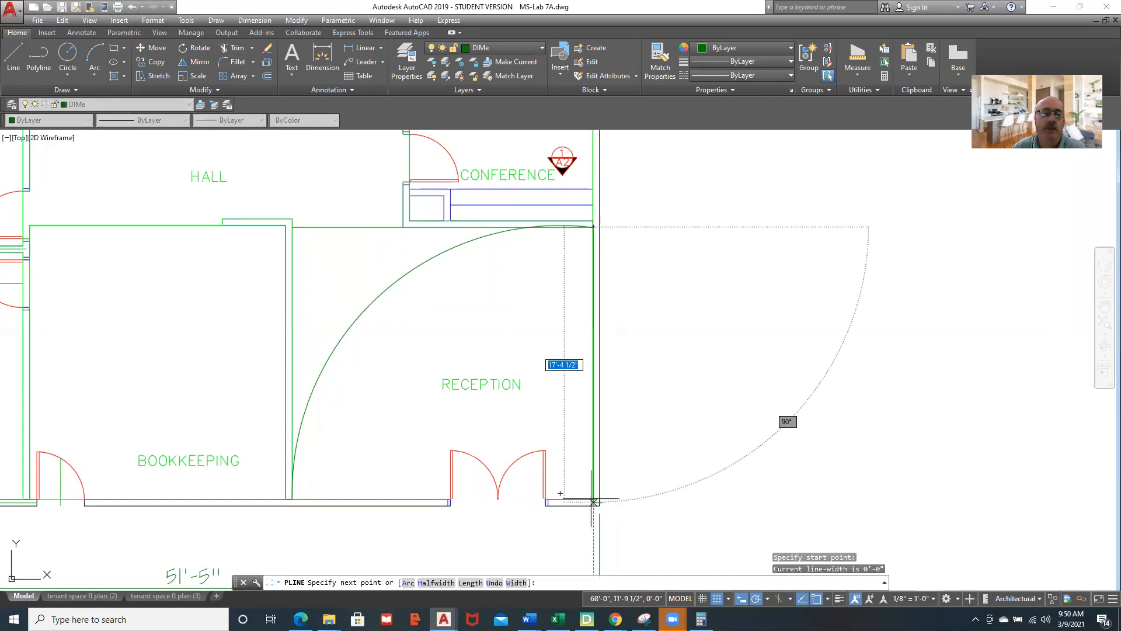
pyautogui.click(594, 500)
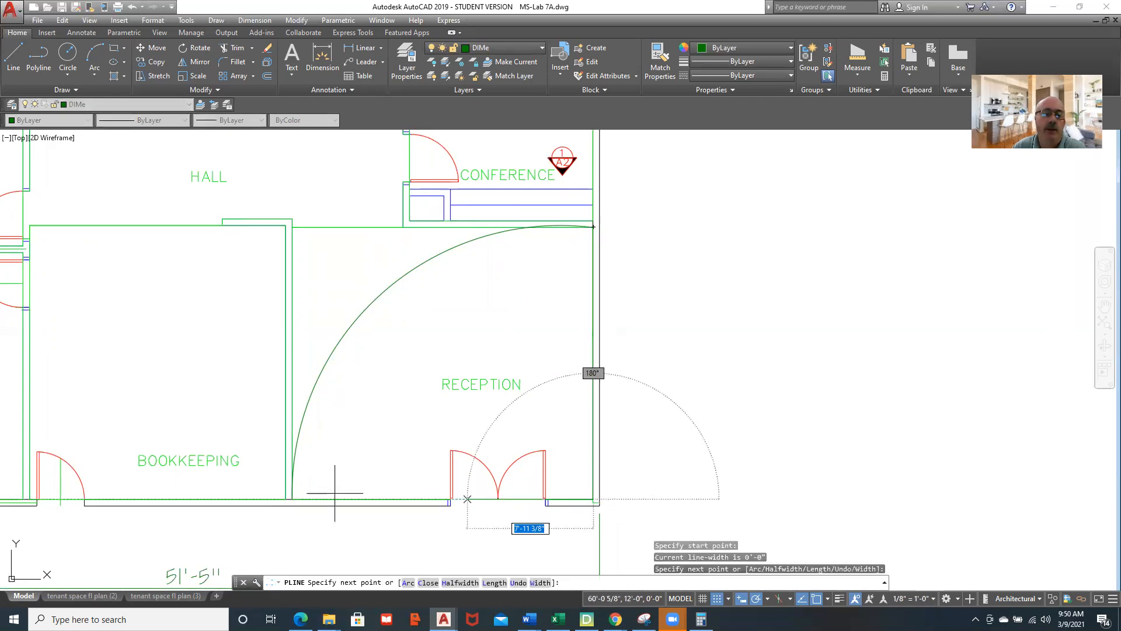
pyautogui.click(295, 496)
pyautogui.press('Return')
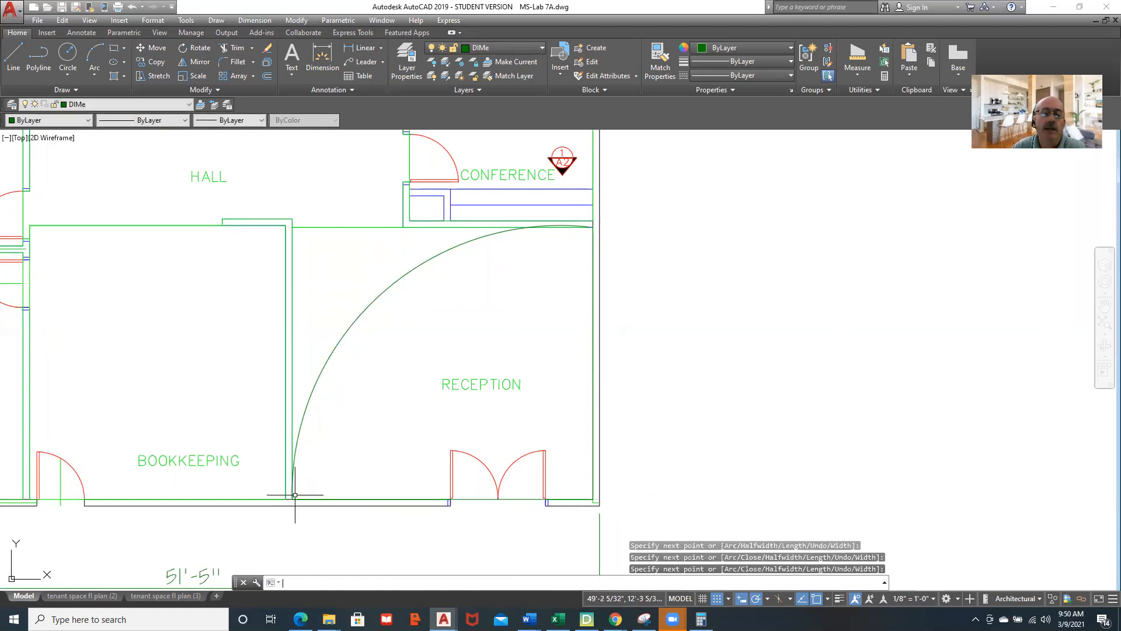
pyautogui.click(335, 499)
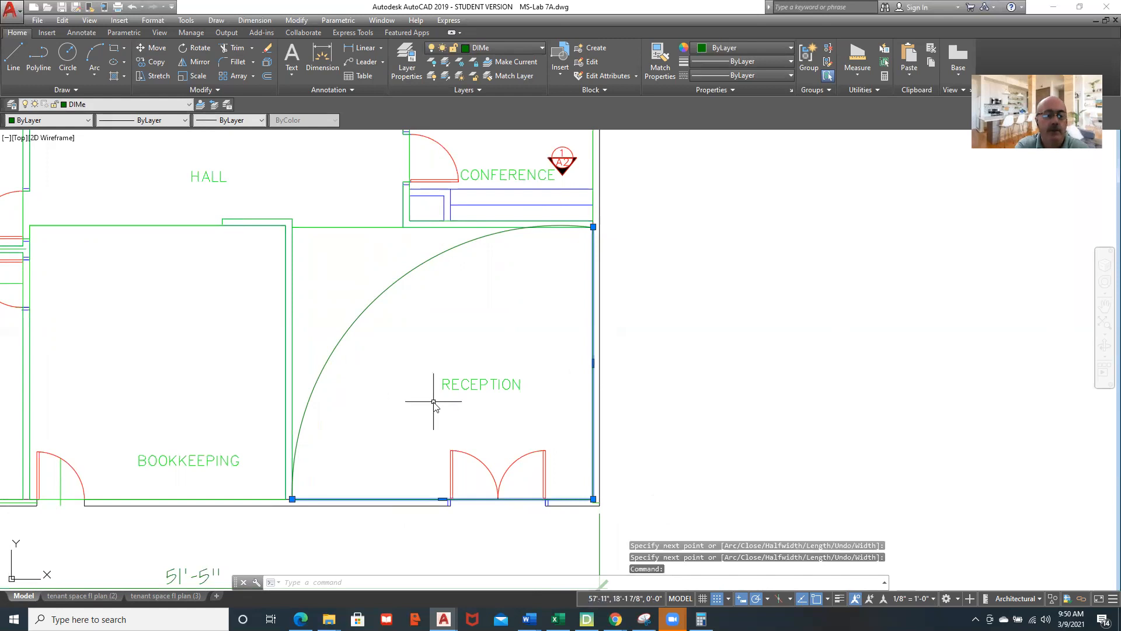
pyautogui.press('Escape')
# Join the arc to the Reception polyline with PEDIT so they form one closed outline
pyautogui.write('ped')
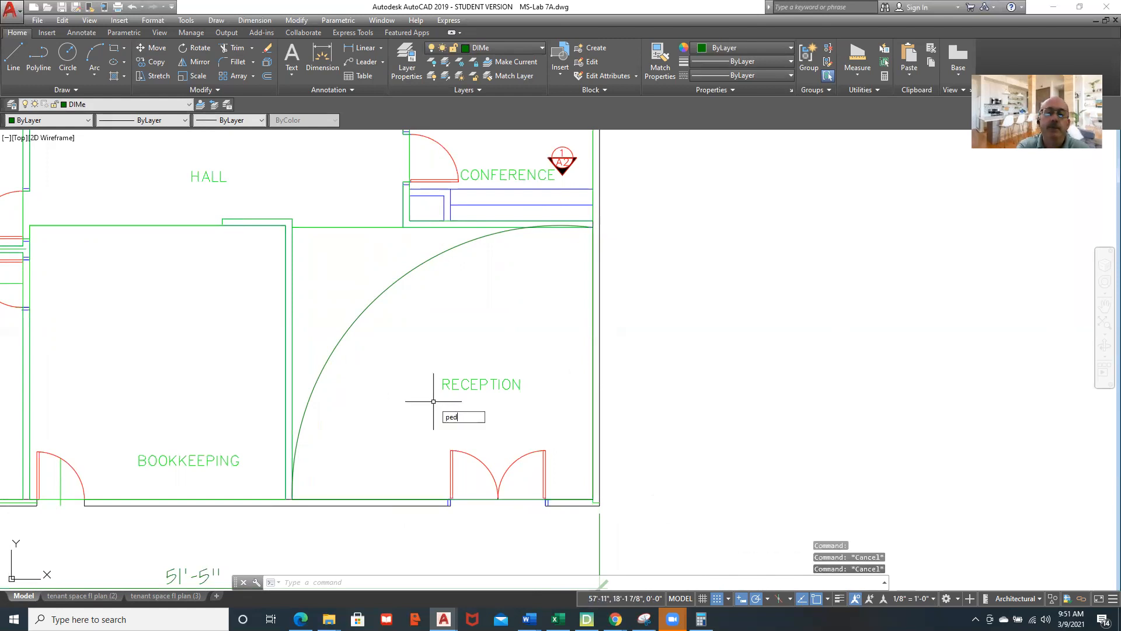
pyautogui.press('Return')
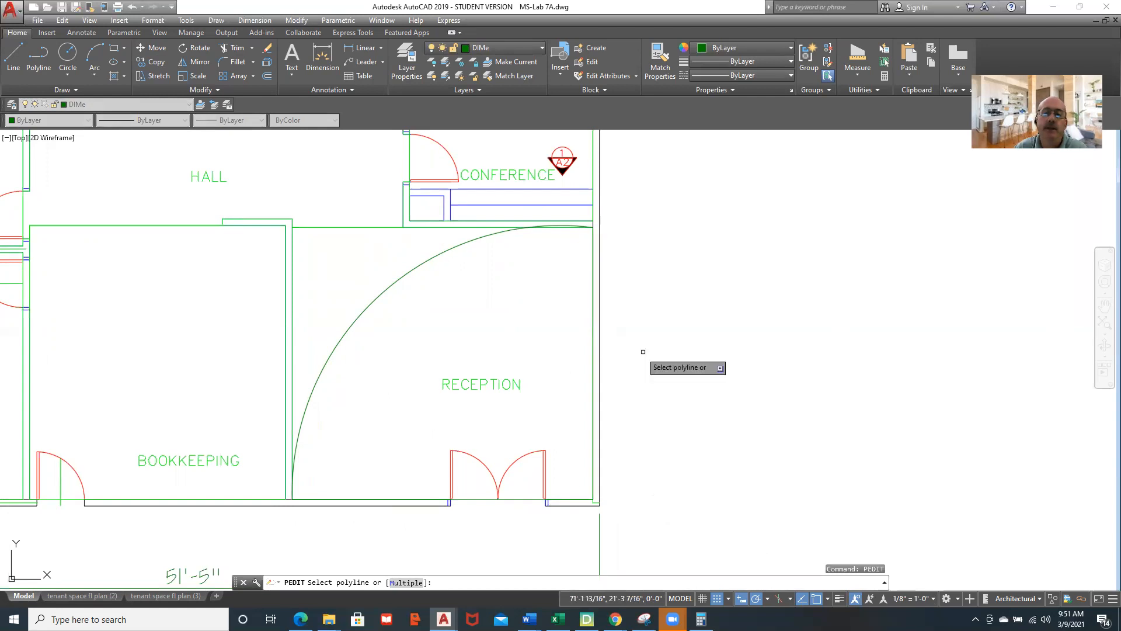
pyautogui.click(593, 362)
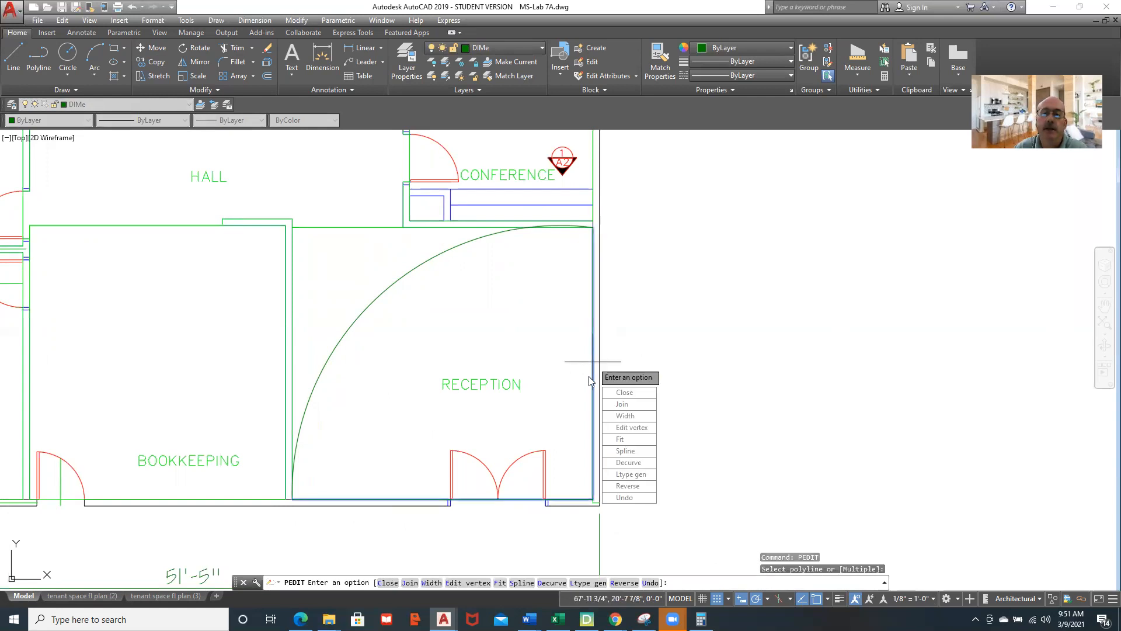
pyautogui.click(634, 405)
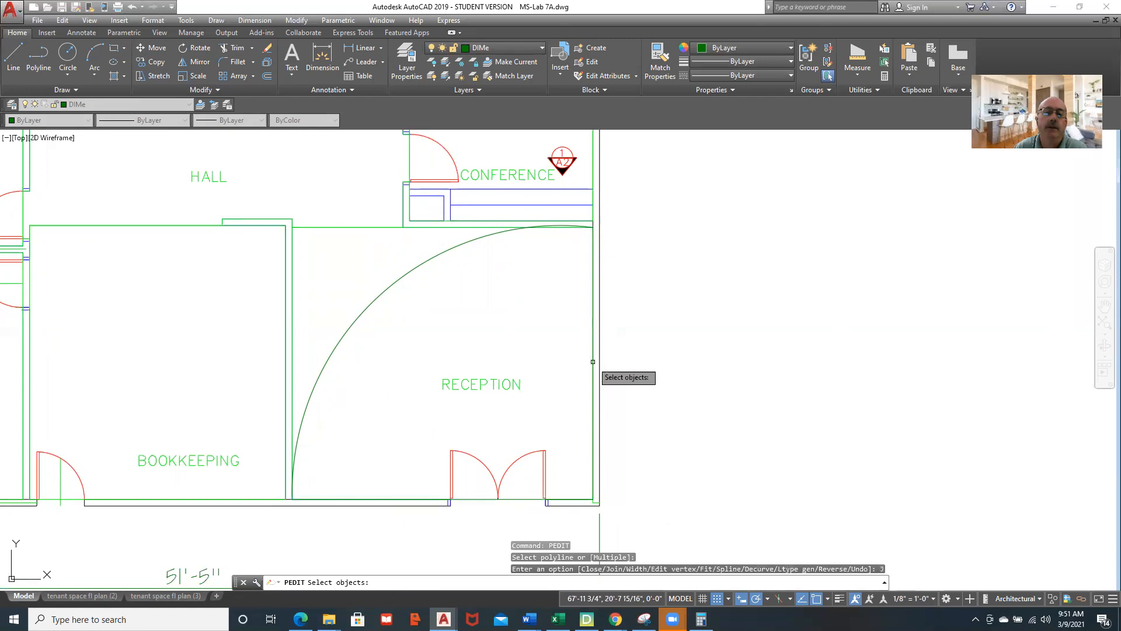
pyautogui.click(429, 265)
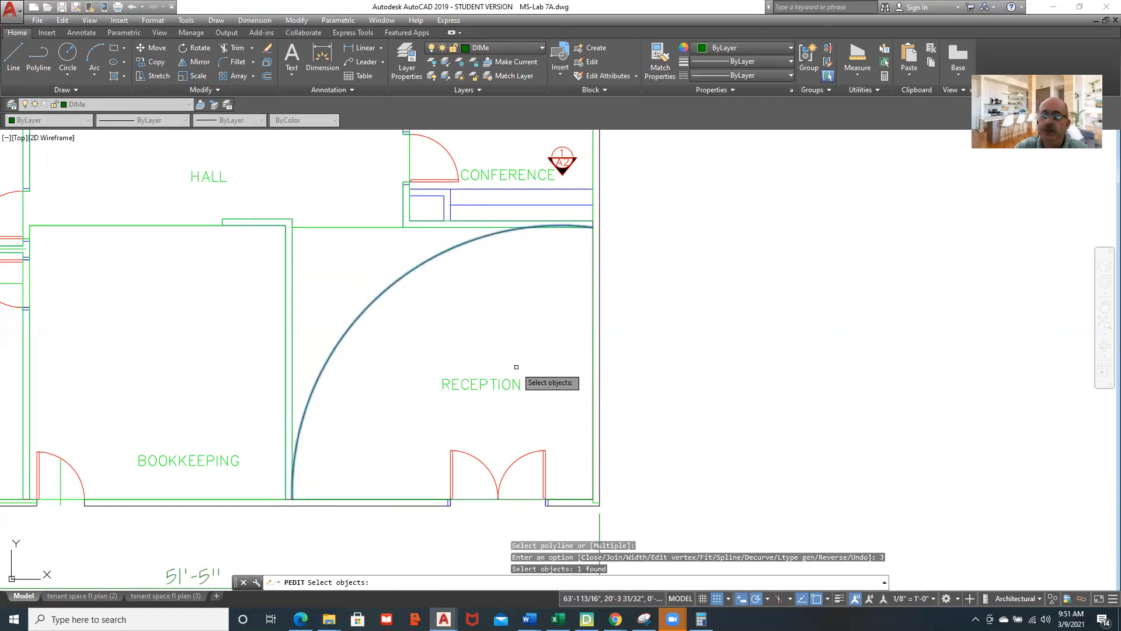
pyautogui.press('Return')
pyautogui.press('Return')
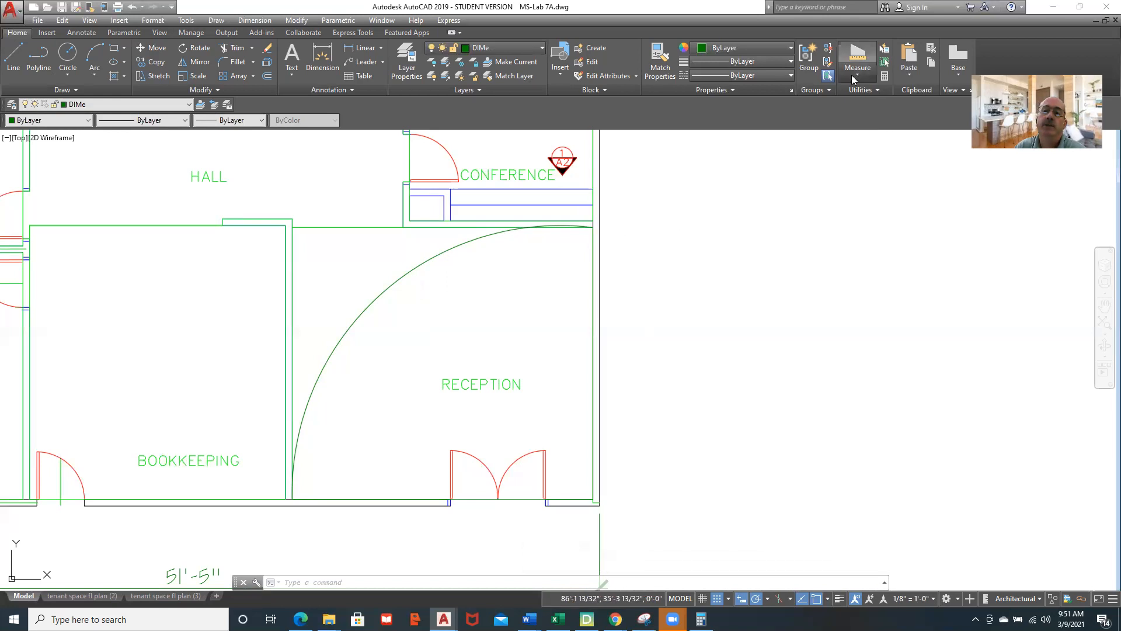
# Measure the area of the closed Reception outline with the Area tool's Object option, selecting the joined polyline, and end the measurement
pyautogui.click(852, 74)
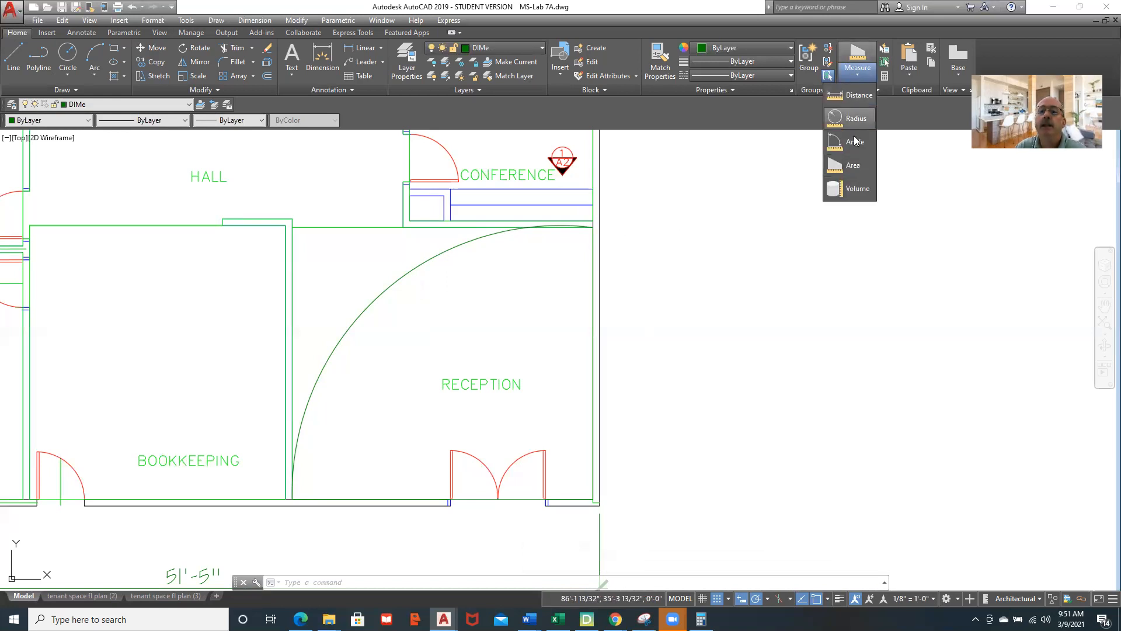
pyautogui.click(853, 165)
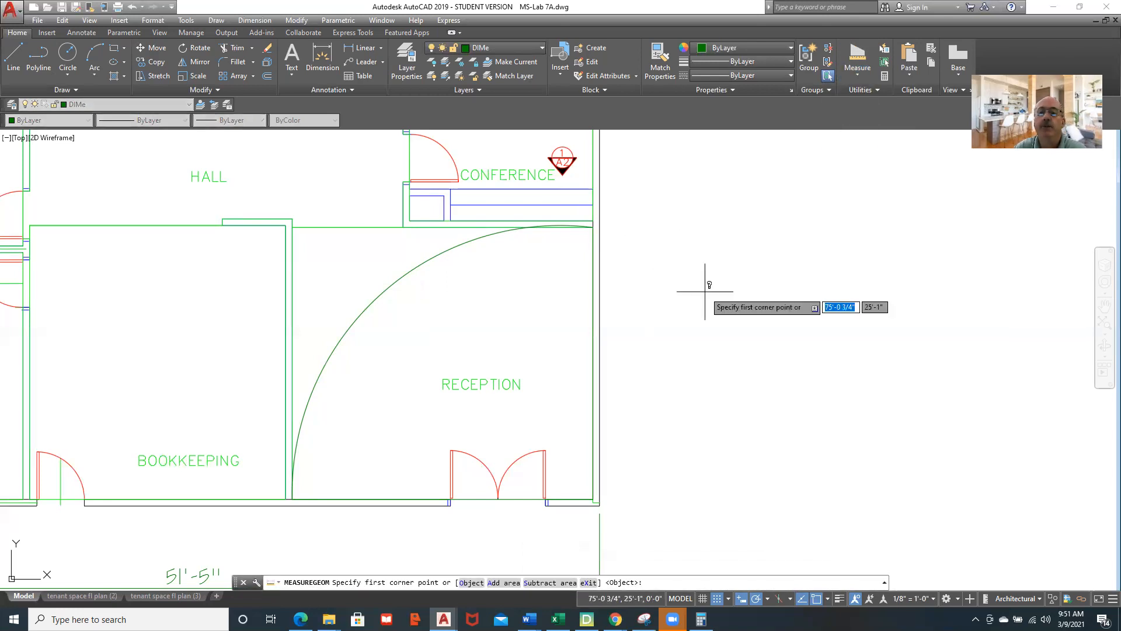
pyautogui.press('Down')
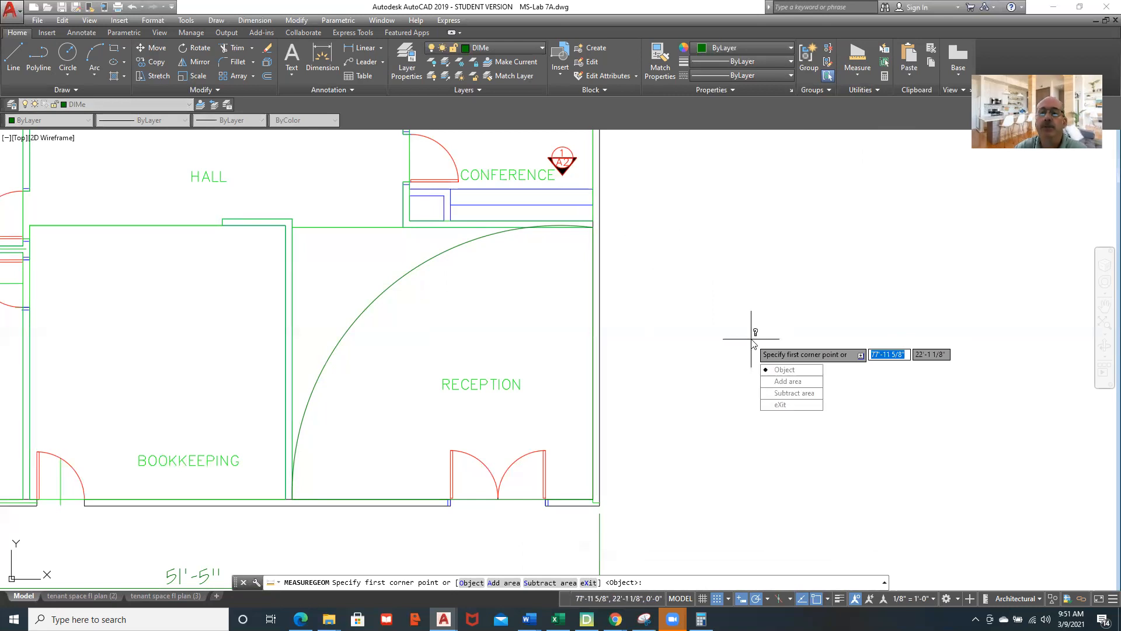
pyautogui.press('Down')
pyautogui.press('Return')
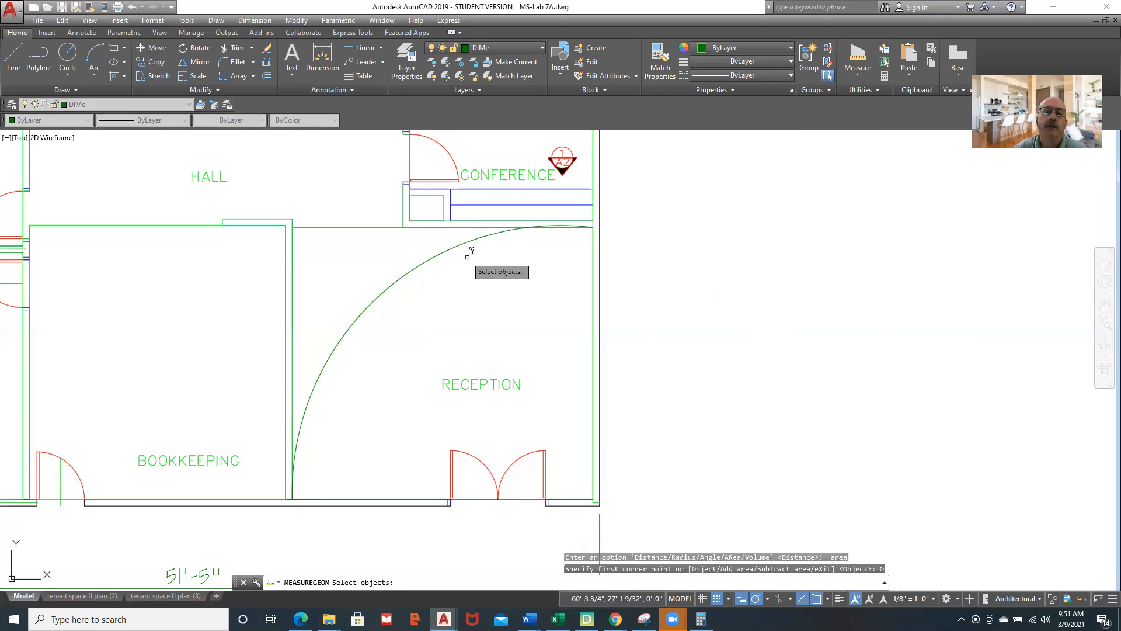
pyautogui.click(445, 252)
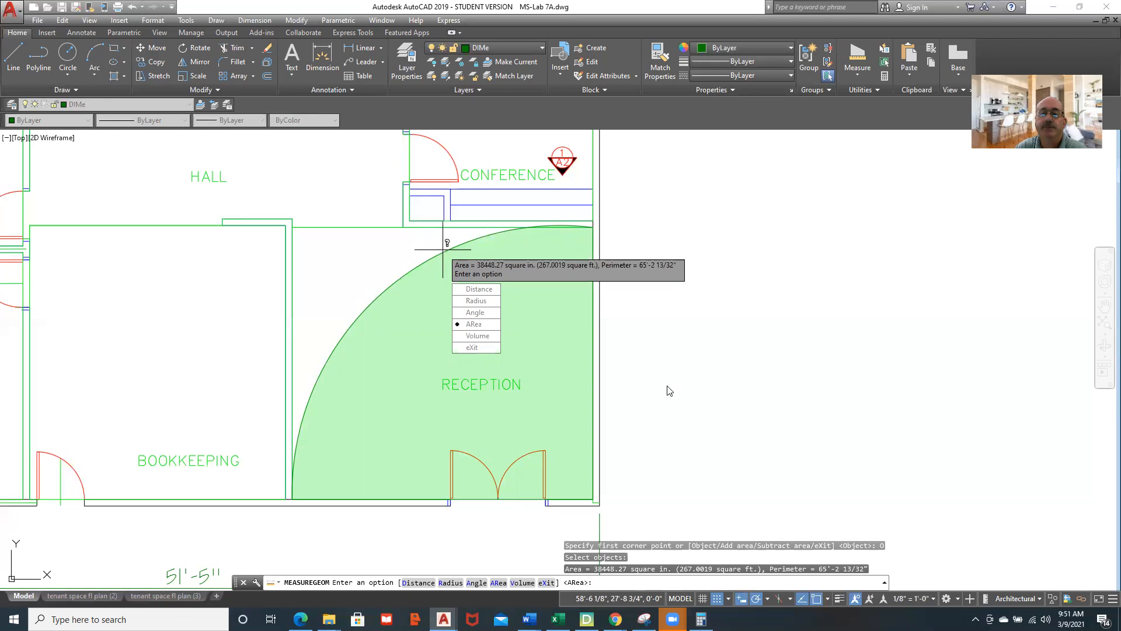
pyautogui.press('Escape')
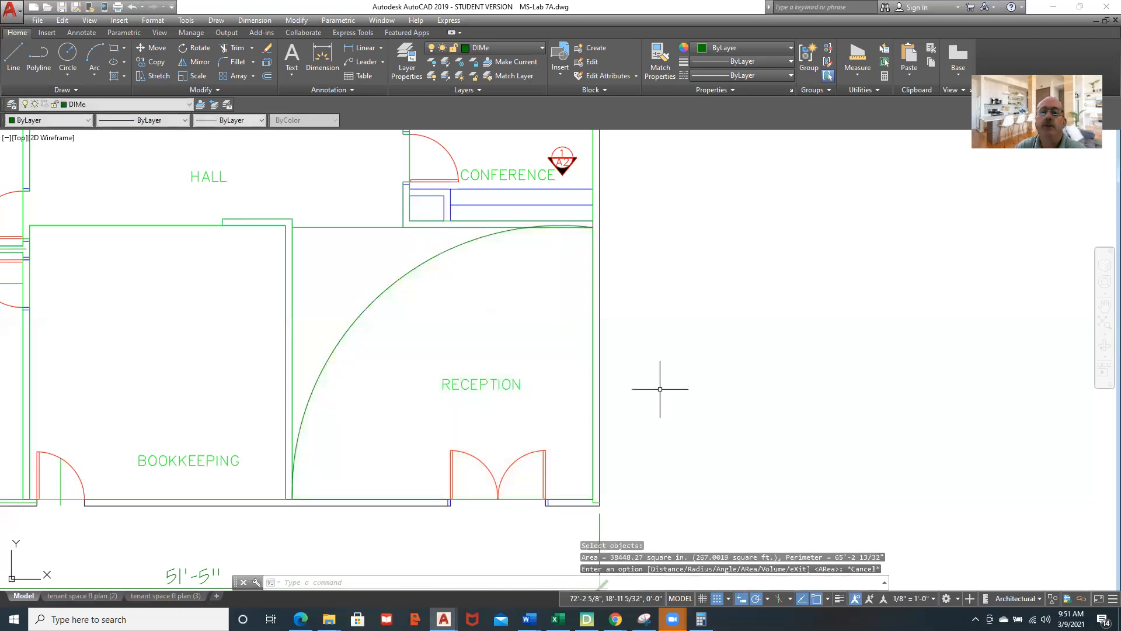
# Switch to Chrome, bring up the Module 7 course page, and review the Lab 7A instructions, floor plan sheet and lab links
pyautogui.scroll(-3, 663, 403)
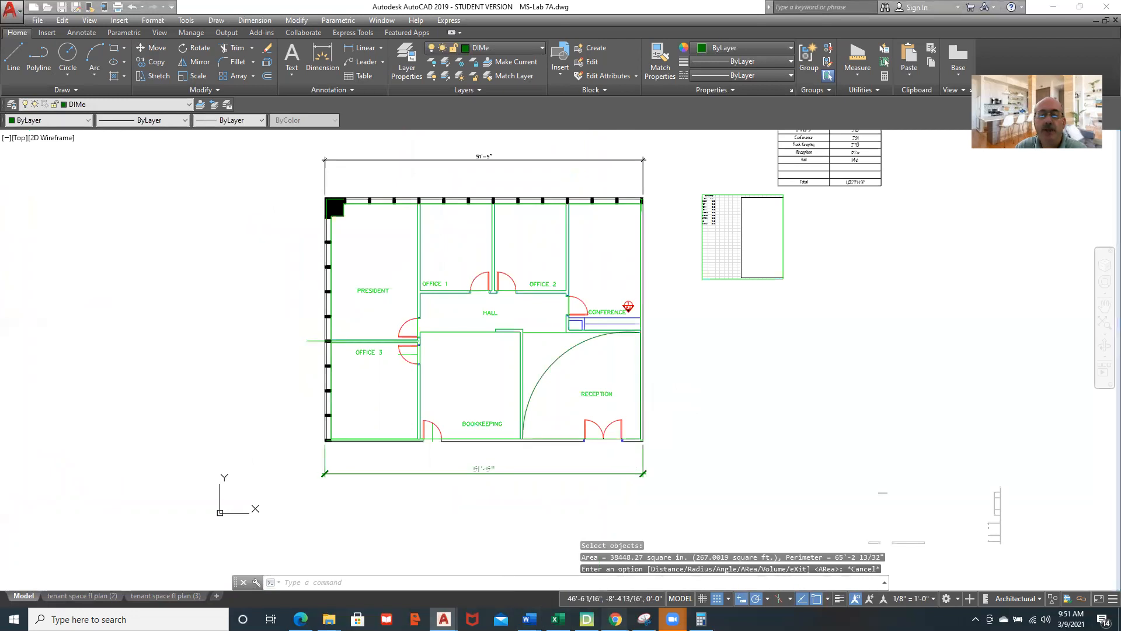
pyautogui.moveTo(616, 620)
pyautogui.click(381, 582)
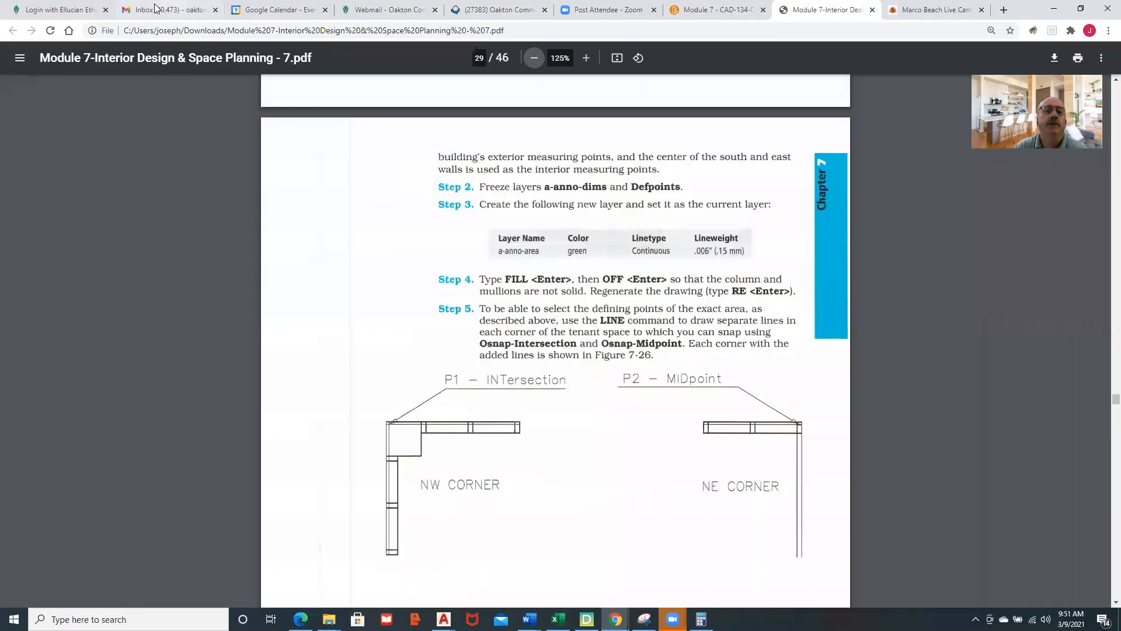
pyautogui.click(710, 9)
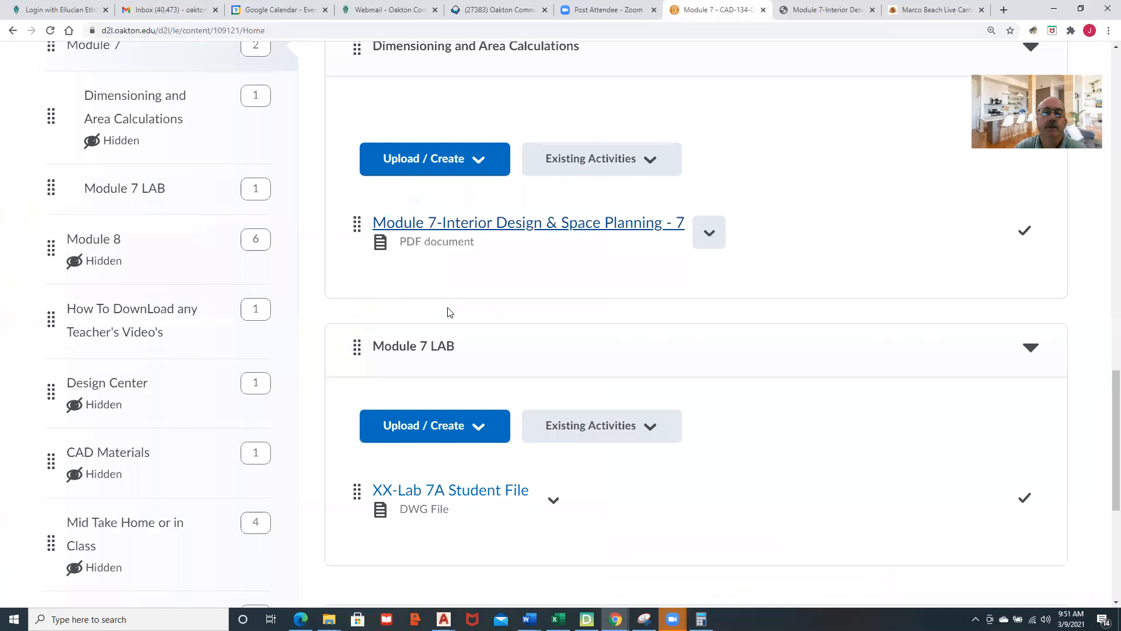
pyautogui.scroll(13, 502, 337)
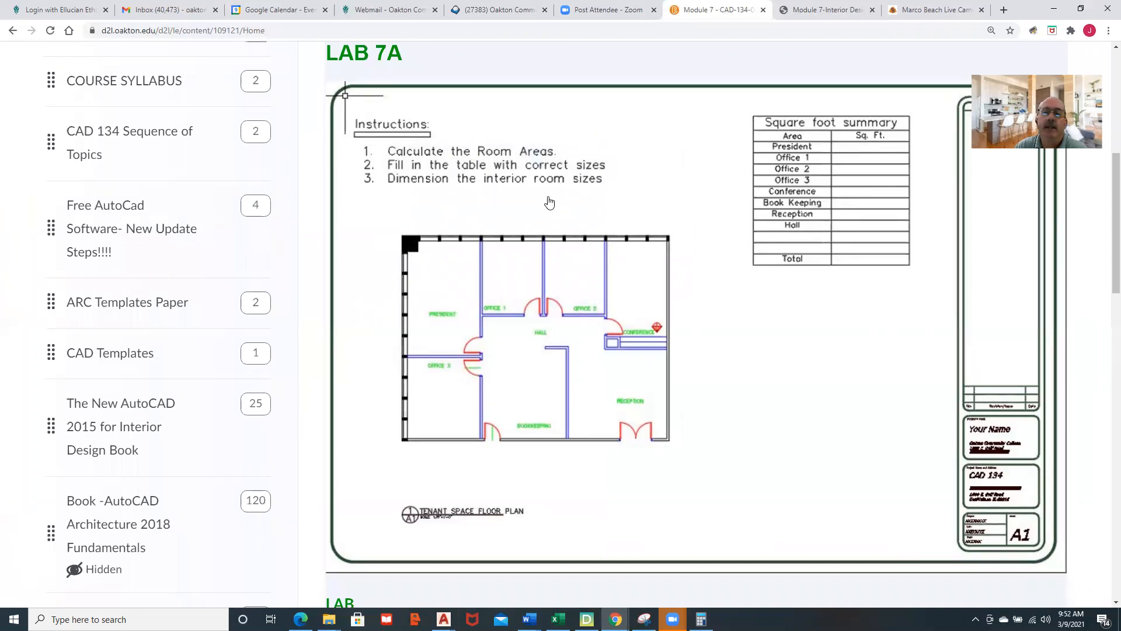
pyautogui.scroll(-3, 592, 334)
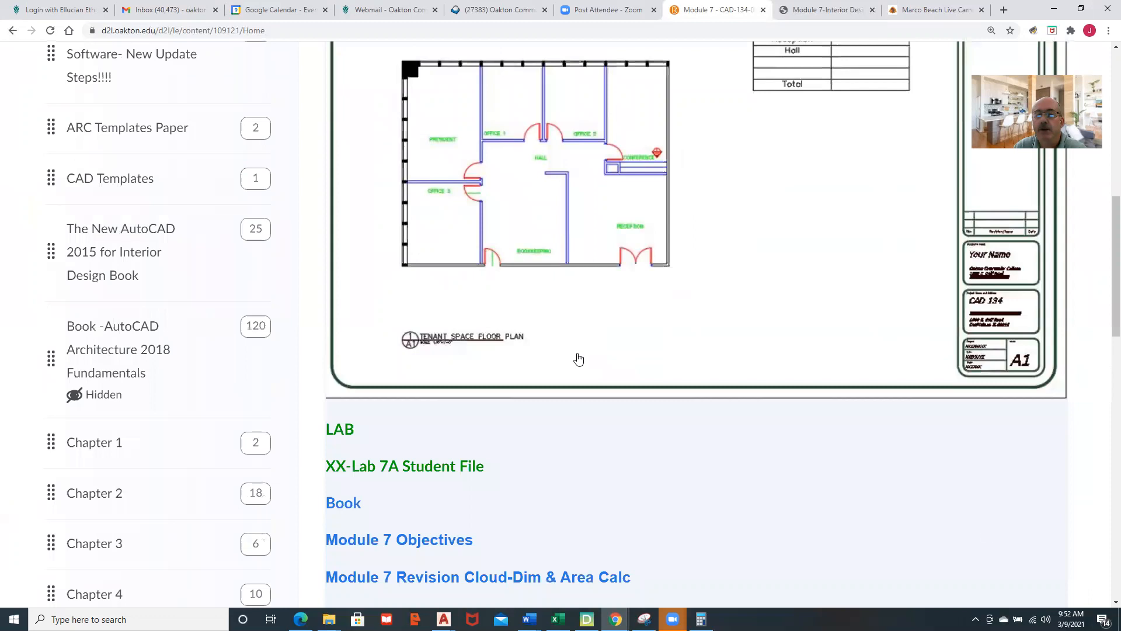